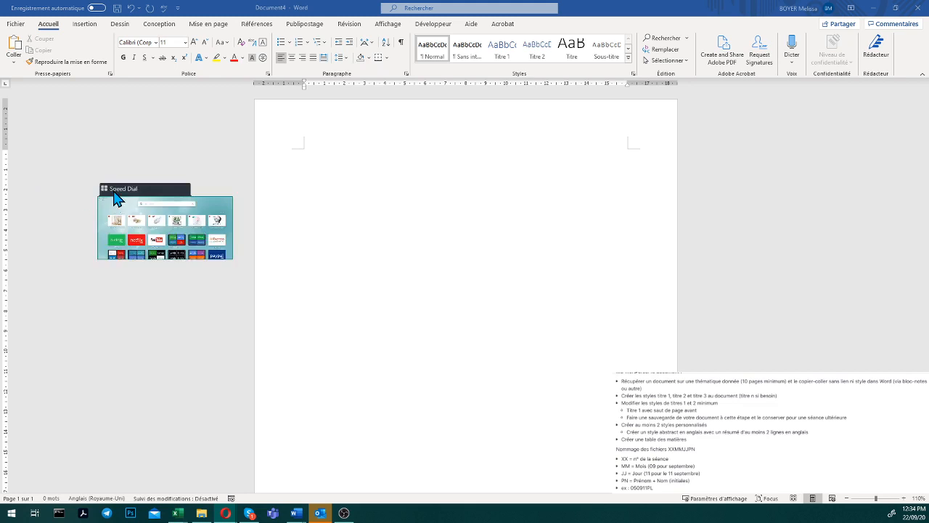
# Step: Place the Word document Document4 beside the browser window with the Google results, giving Word the larger share of the screen
pyautogui.moveTo(115, 190); pyautogui.dragTo(160, 293)
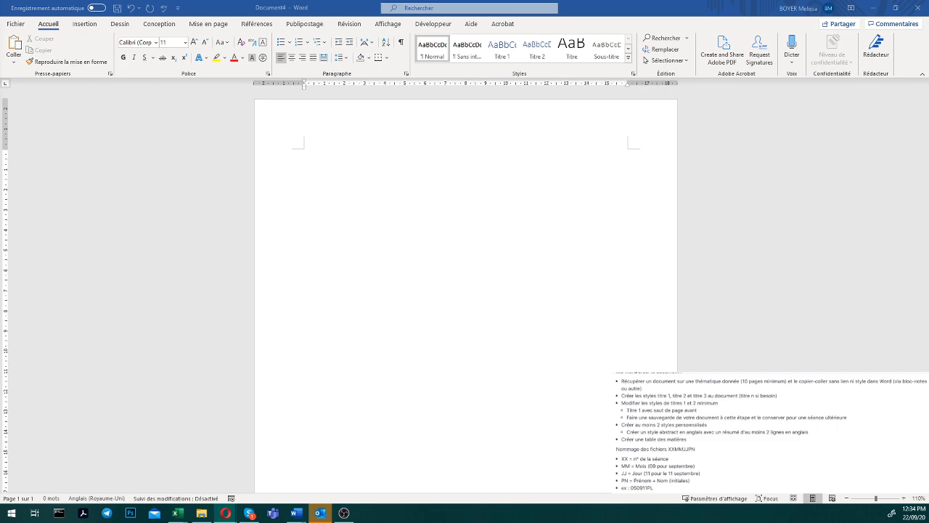
pyautogui.moveTo(0, 46); pyautogui.dragTo(928, 7)
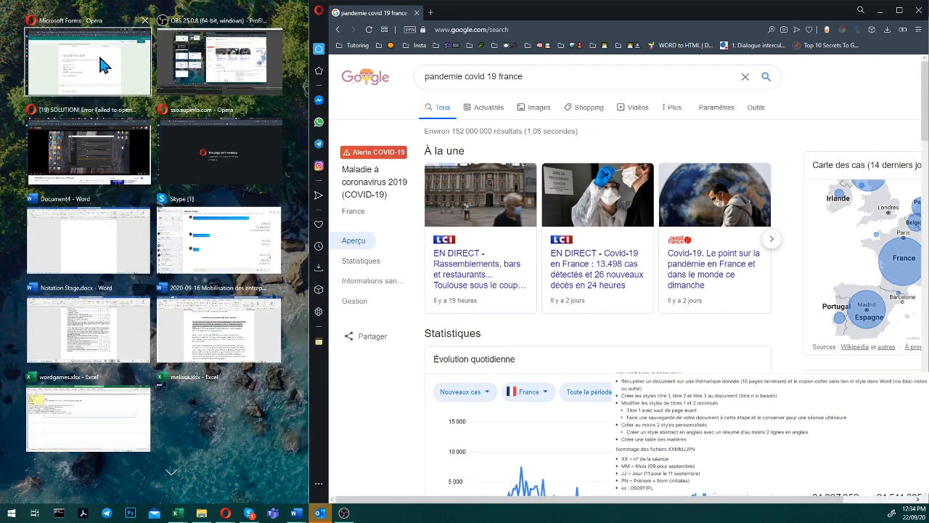
pyautogui.click(104, 250)
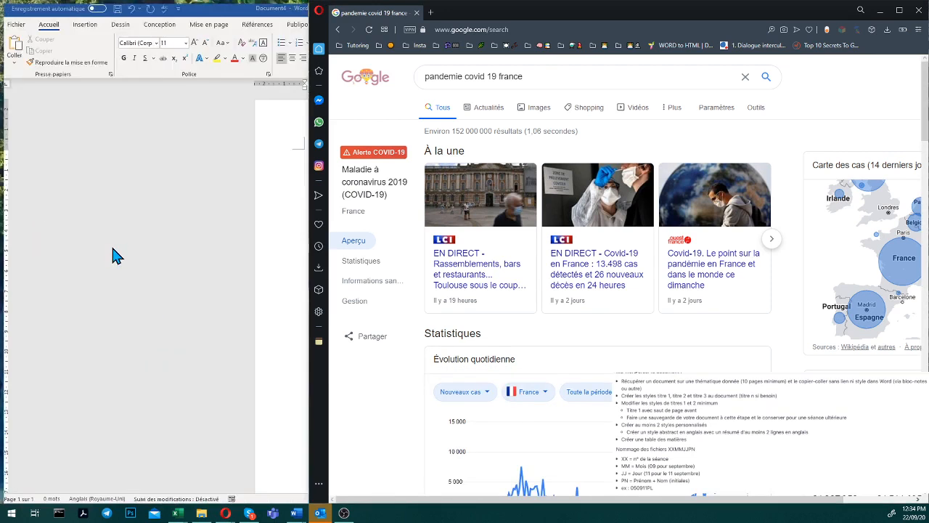
pyautogui.moveTo(310, 212); pyautogui.dragTo(588, 213)
# Step: Search Google for "pandemie covid 19 france wikipedia" and open the Wikipedia article "Pandémie de Covid-19 en France"
pyautogui.click(842, 76)
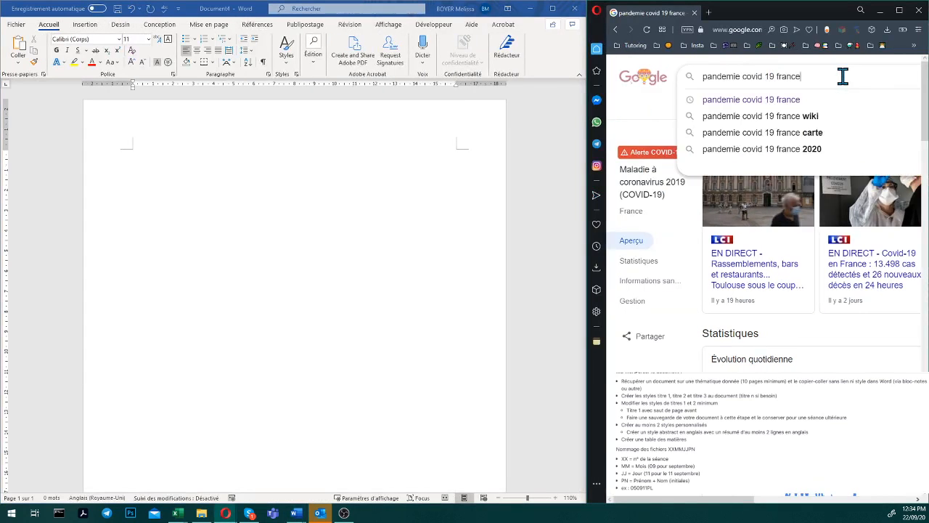
pyautogui.write('wikipedia')
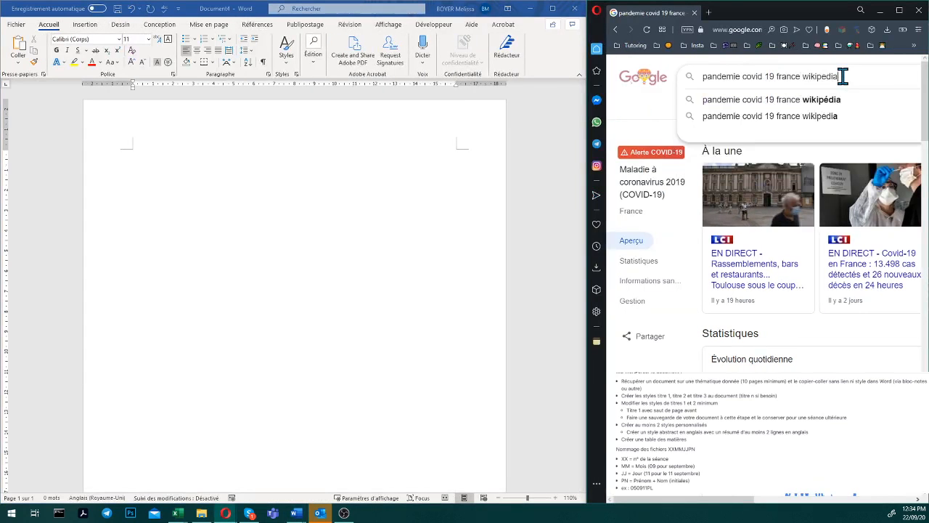
pyautogui.press('Return')
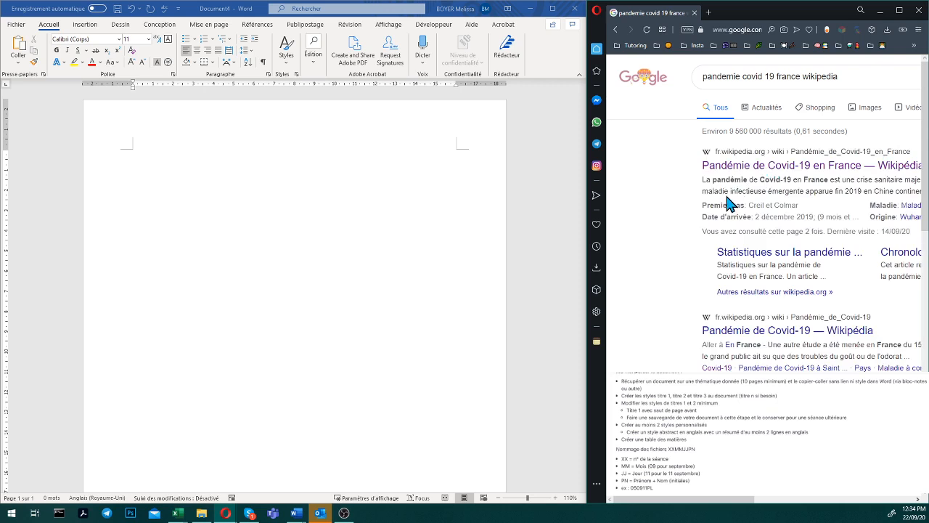
pyautogui.click(733, 173)
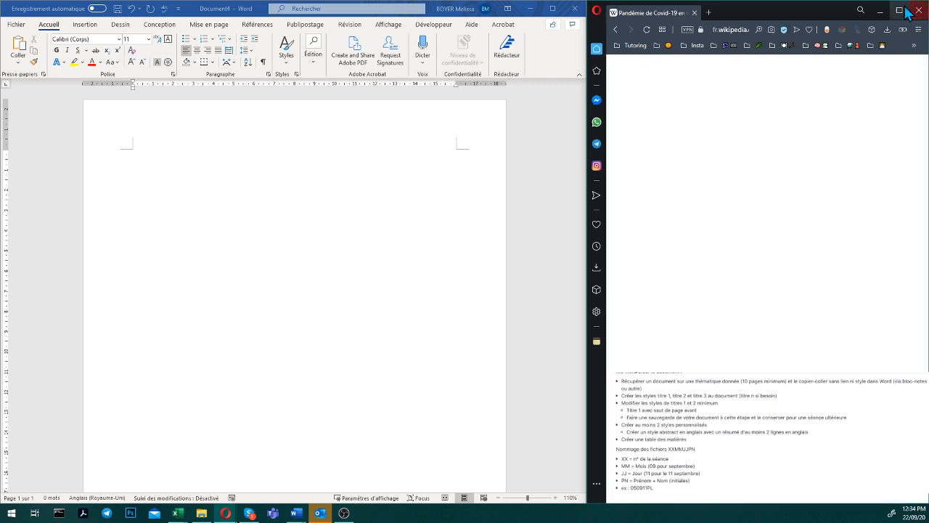
# Step: Maximise the browser and copy the Wikipedia article's introductory paragraphs, from the first sentence to the end of the paragraph above the Sommaire
pyautogui.press('super+Up')
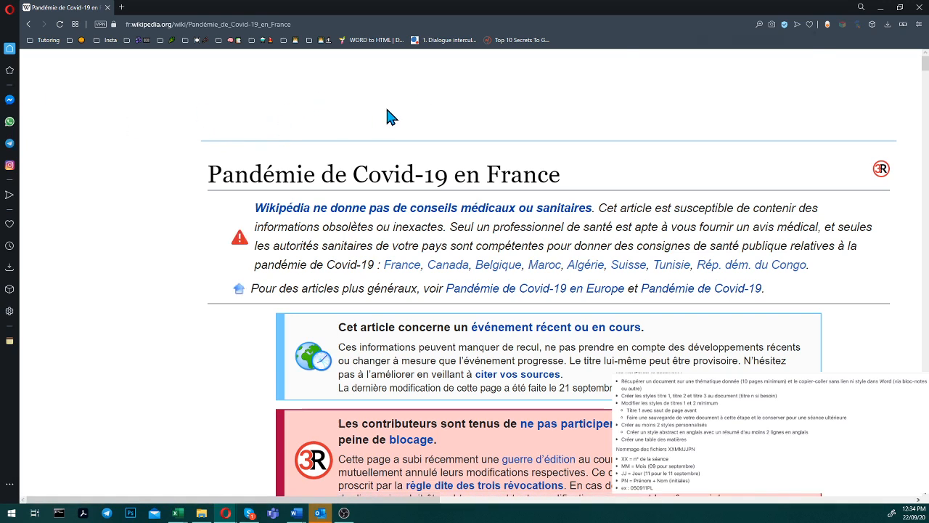
pyautogui.click(758, 25)
pyautogui.click(798, 41)
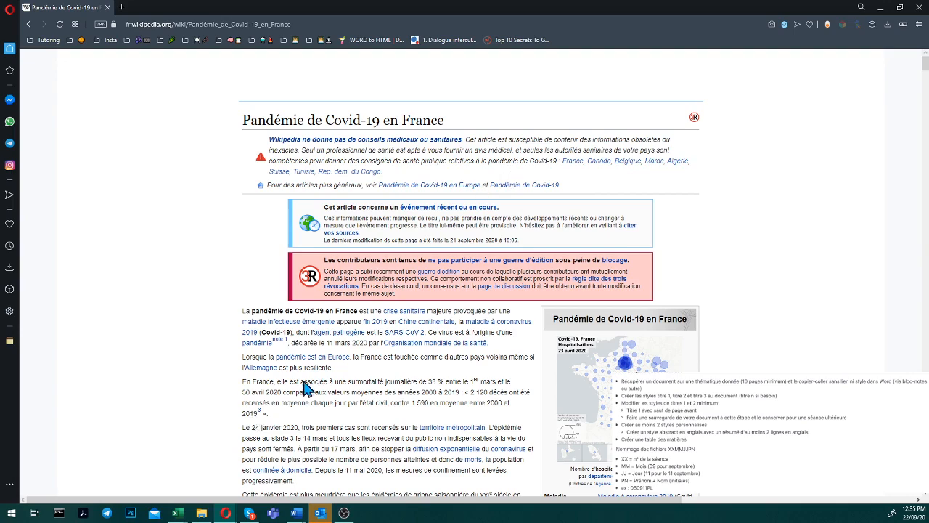
pyautogui.scroll(-3, 317, 363)
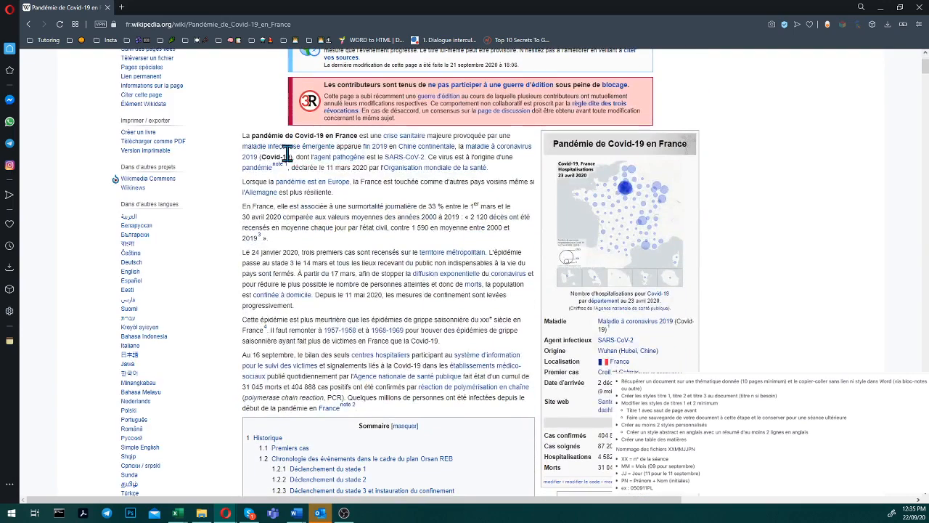
pyautogui.moveTo(242, 136); pyautogui.dragTo(417, 508)
pyautogui.moveTo(296, 405); pyautogui.dragTo(341, 390)
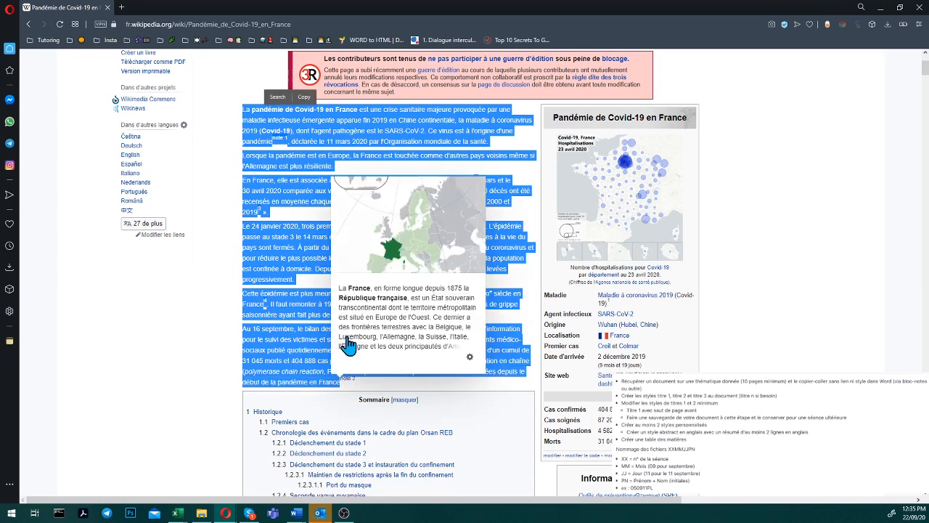
pyautogui.rightClick(310, 351)
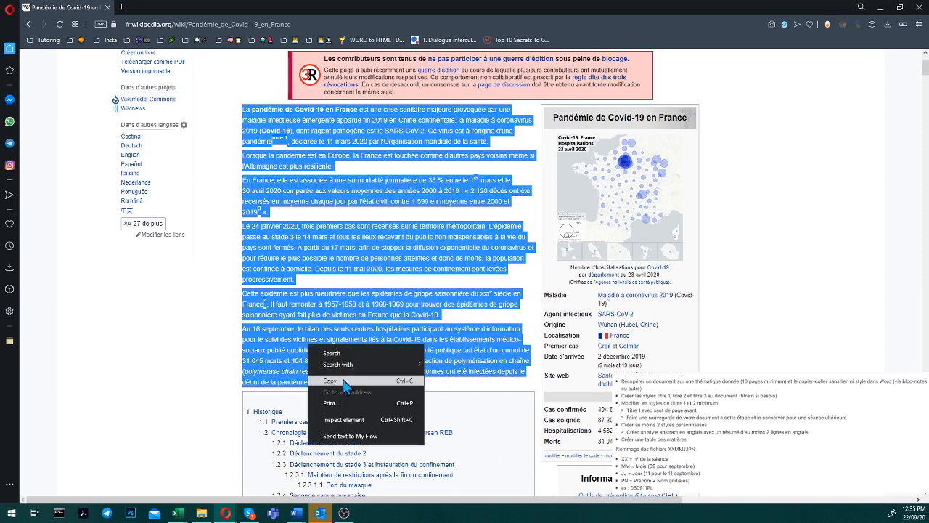
pyautogui.click(347, 382)
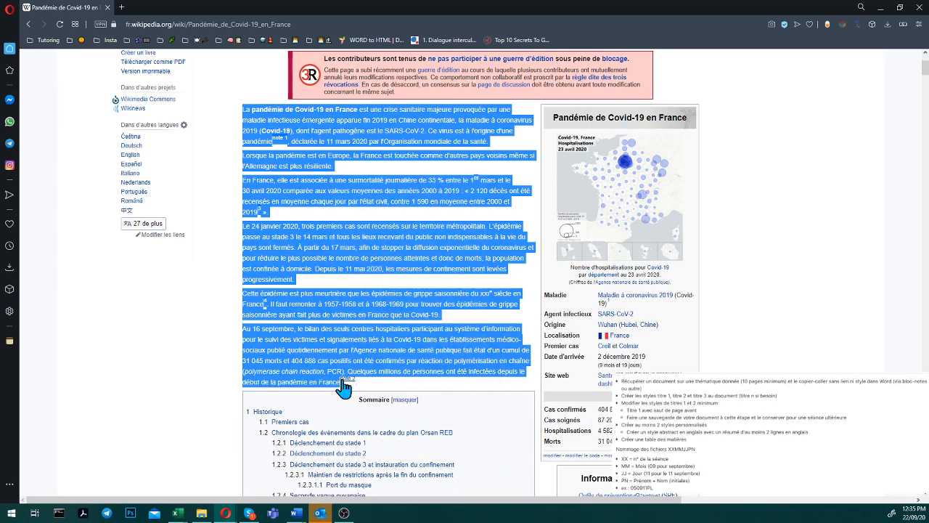
# Step: Paste the copied introduction into the blank Word document as text only and start two new paragraphs after it
pyautogui.click(881, 7)
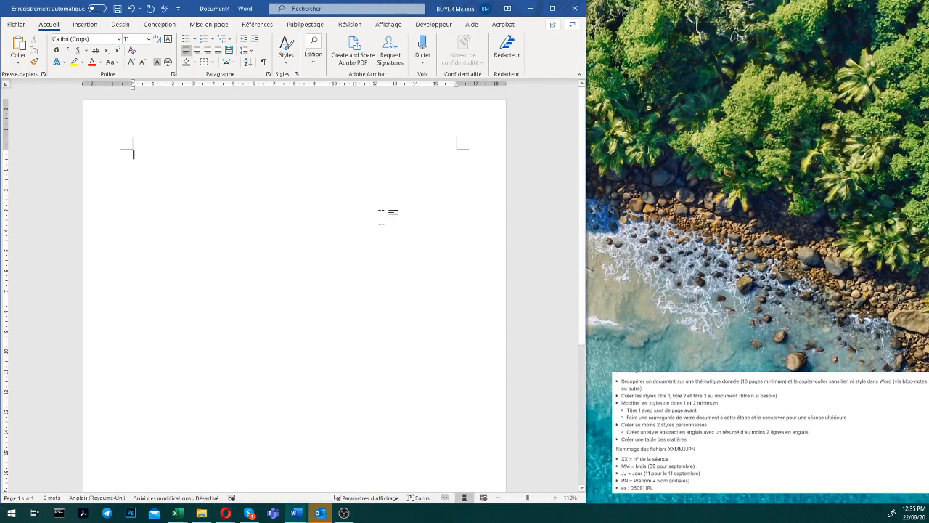
pyautogui.rightClick(360, 150)
pyautogui.click(414, 202)
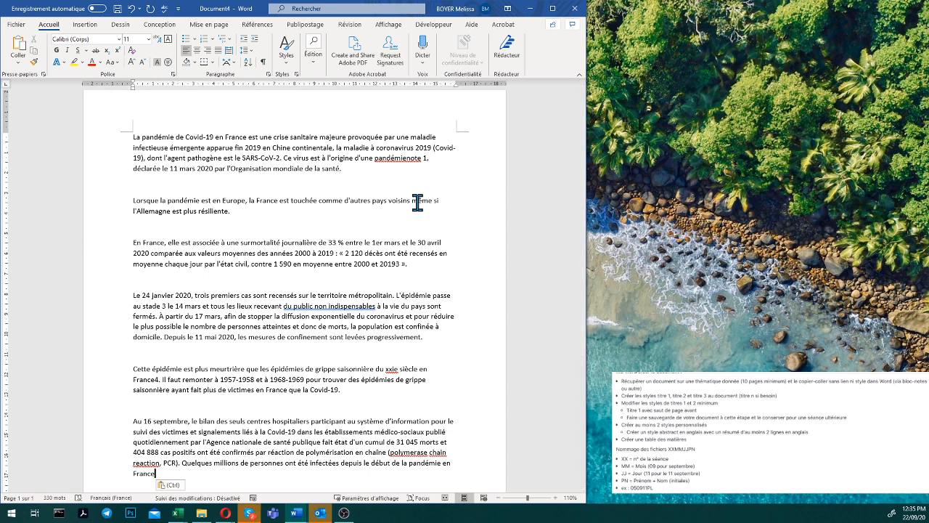
pyautogui.scroll(-2, 450, 308)
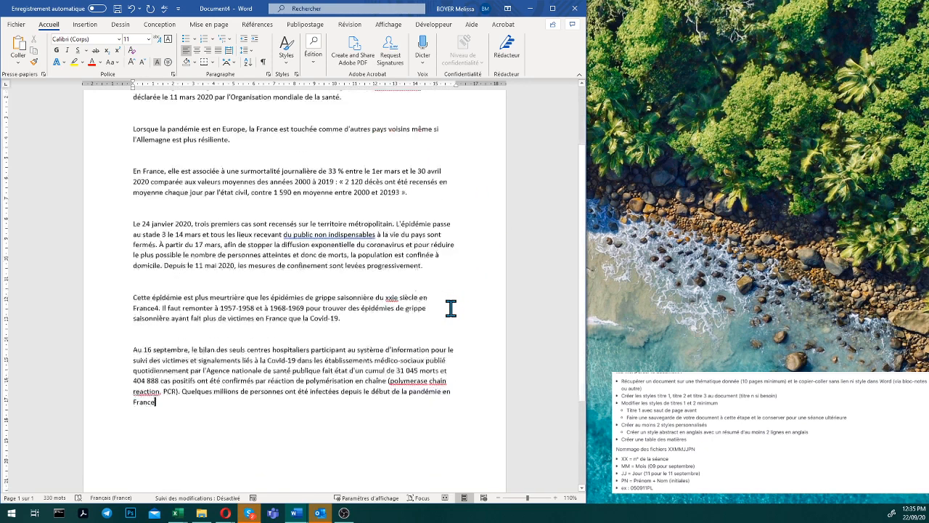
pyautogui.scroll(-1, 450, 308)
pyautogui.press('Return')
pyautogui.press('Return')
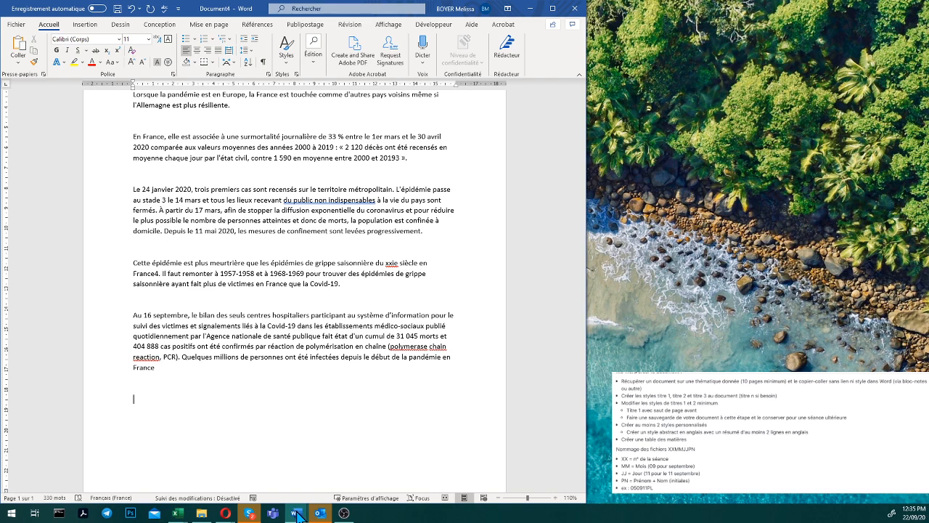
# Step: Switch to the Wikipedia article and copy everything from the "Historique" heading to the end of the "Seconde vague guyanaise" section
pyautogui.moveTo(225, 513)
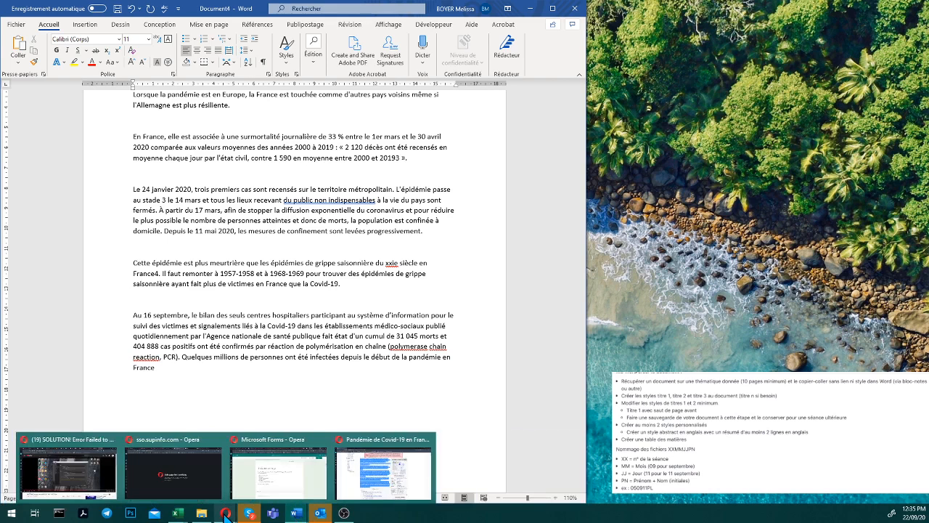
pyautogui.click(383, 475)
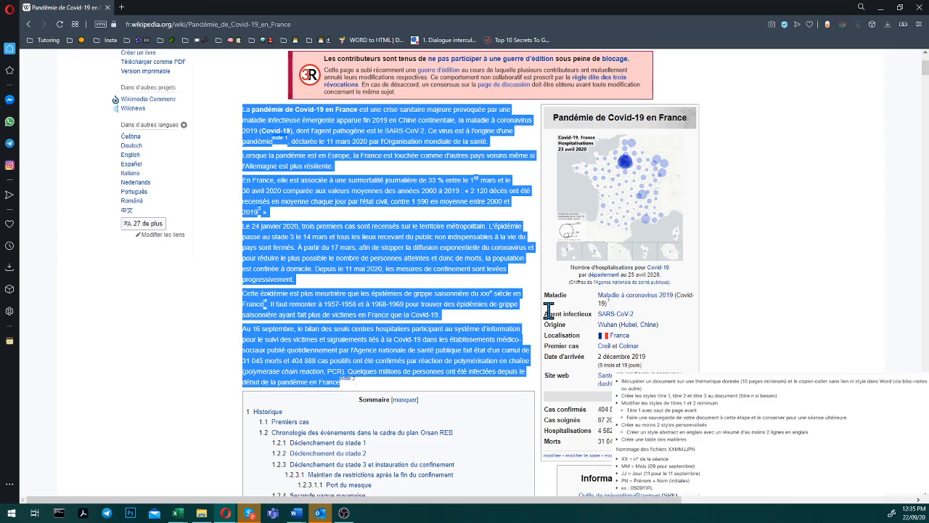
pyautogui.scroll(-10, 484, 331)
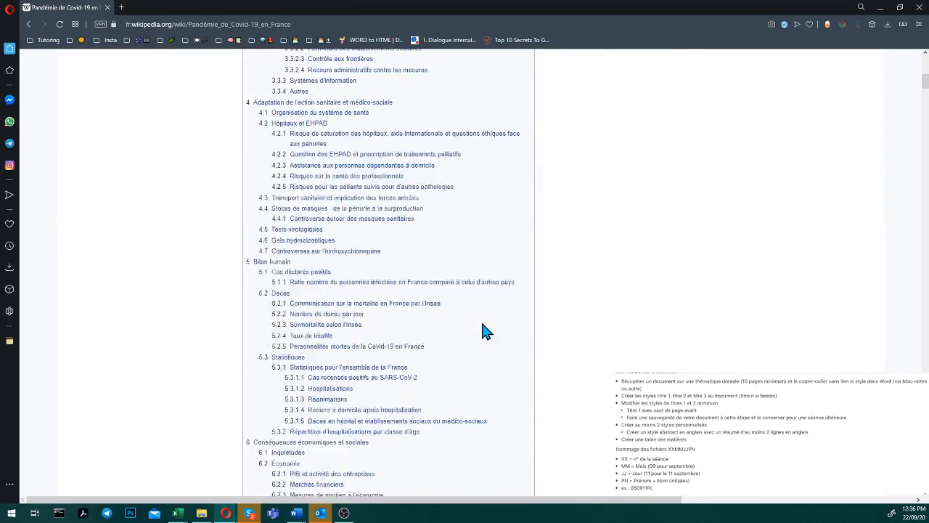
pyautogui.scroll(-10, 484, 326)
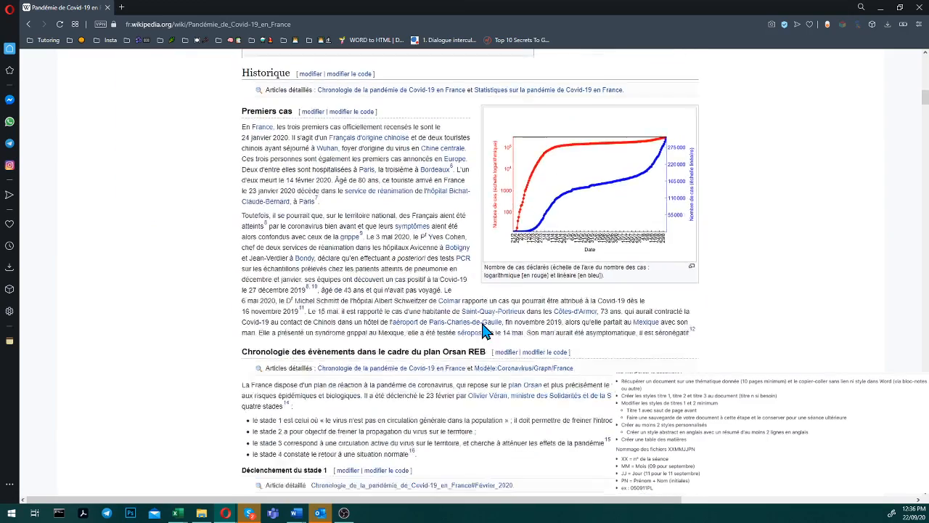
pyautogui.scroll(1, 485, 330)
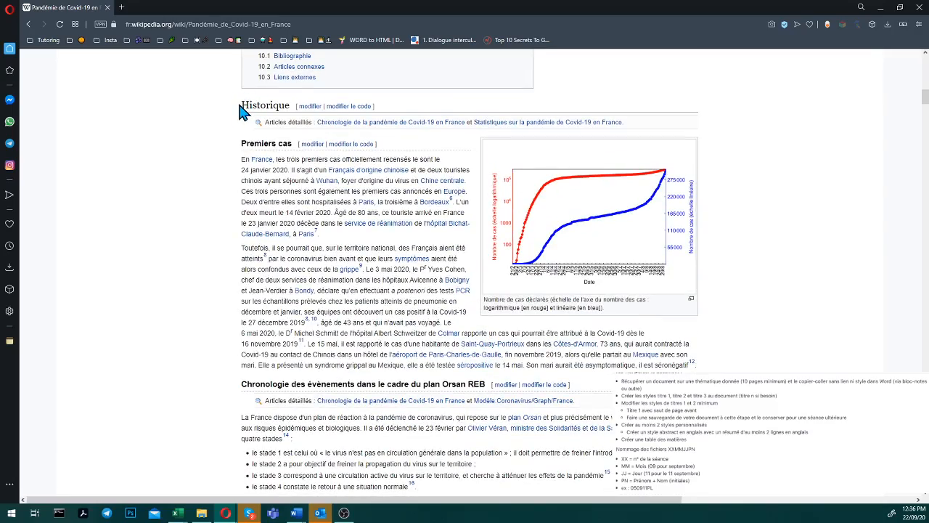
pyautogui.moveTo(237, 100); pyautogui.dragTo(368, 296)
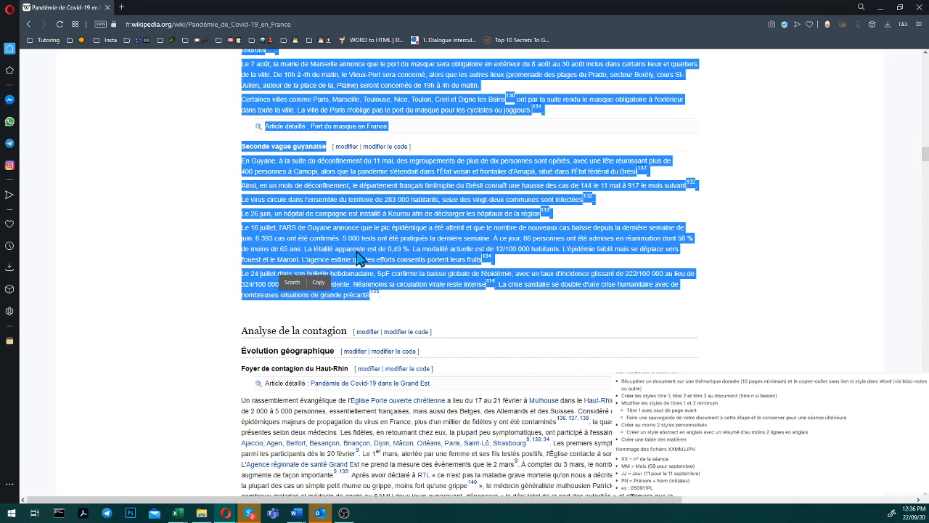
pyautogui.rightClick(354, 248)
pyautogui.click(392, 286)
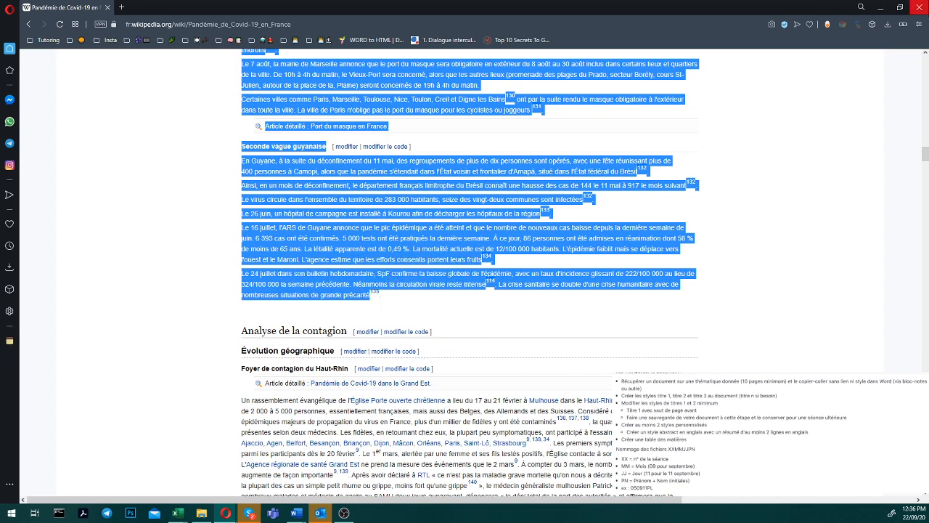
# Step: Paste the copied Historique section at the end of Document4 as text only and end its last sentence with a period
pyautogui.click(883, 8)
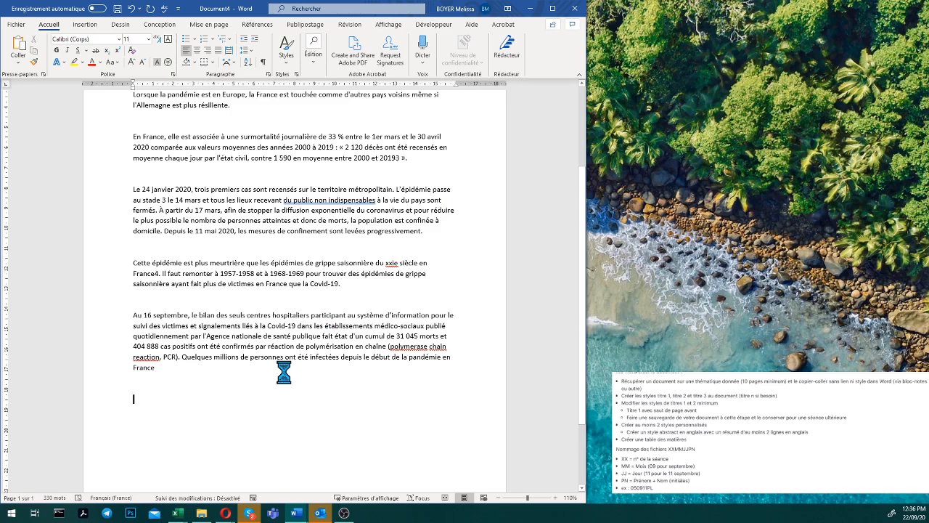
pyautogui.hotkey('ctrl', 'v')
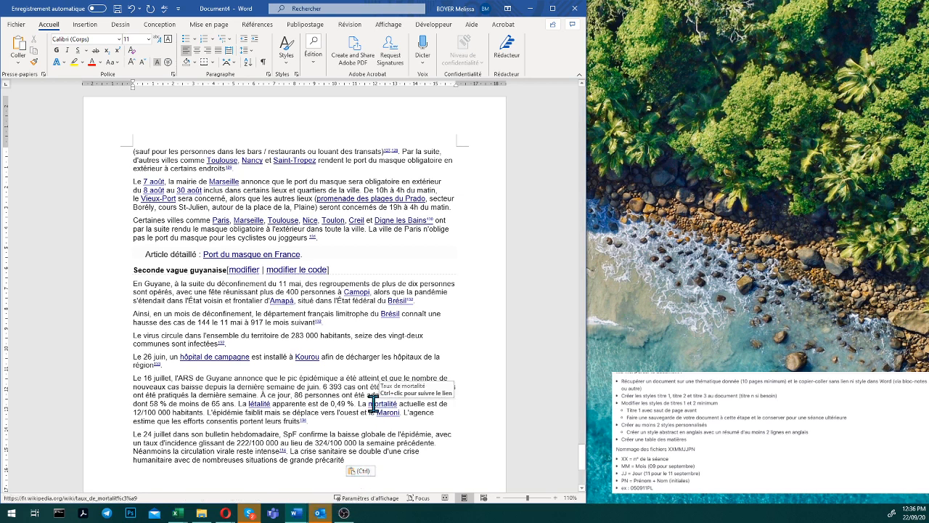
pyautogui.click(363, 471)
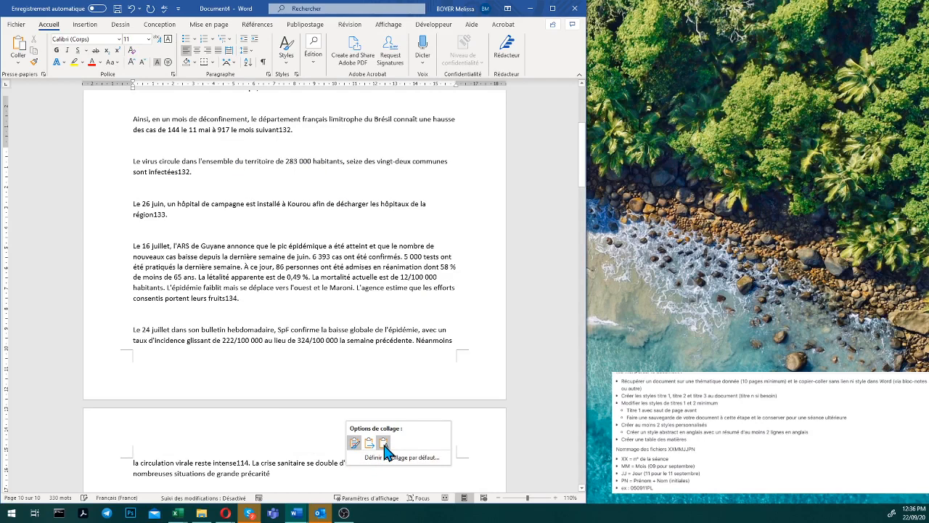
pyautogui.click(384, 443)
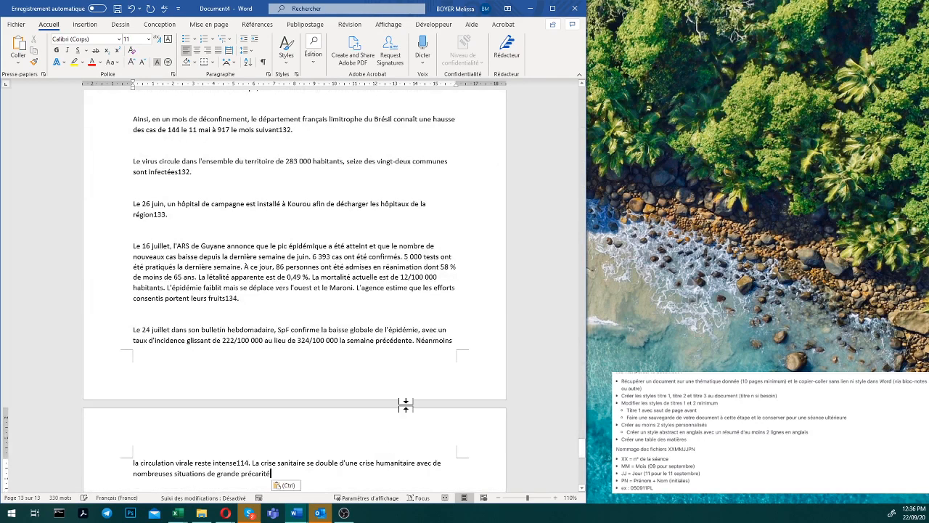
pyautogui.scroll(-2, 402, 277)
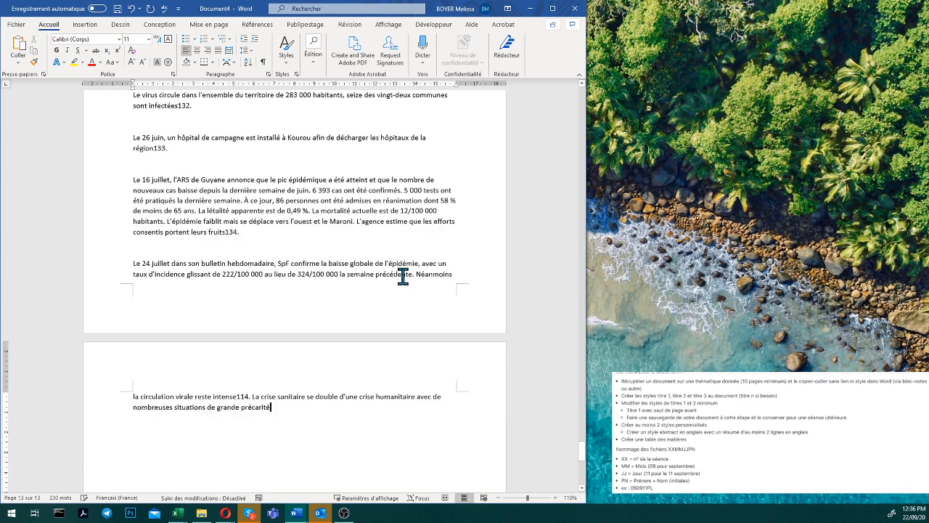
pyautogui.write('.')
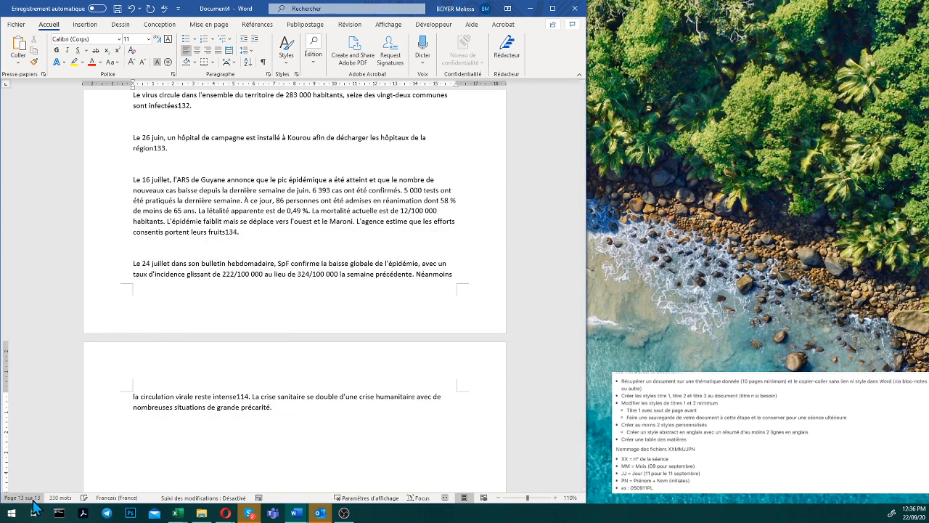
pyautogui.click(342, 397)
pyautogui.scroll(1, 362, 225)
pyautogui.scroll(20, 363, 225)
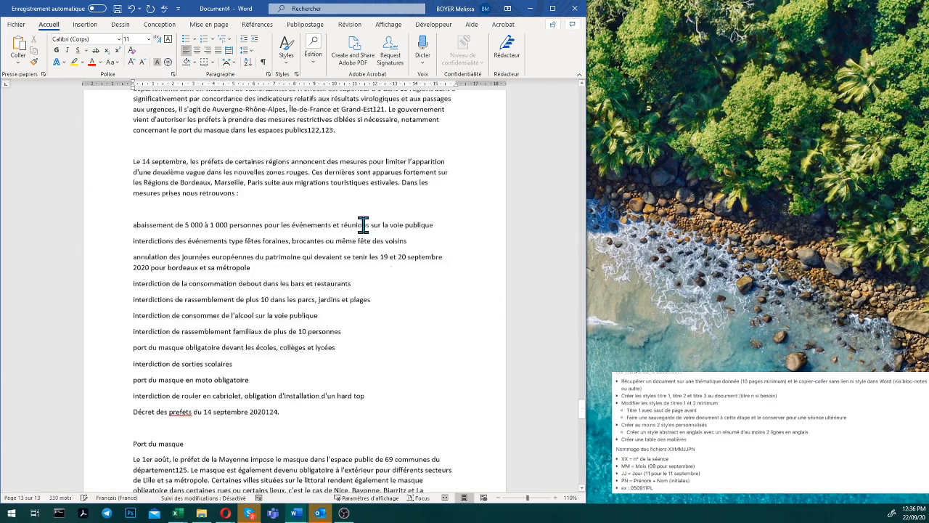
pyautogui.scroll(15, 363, 225)
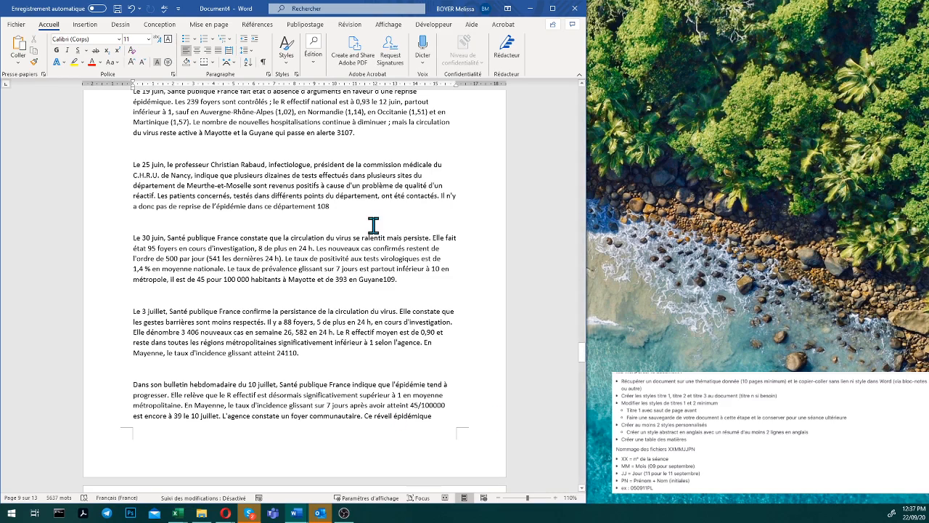
pyautogui.scroll(15, 373, 225)
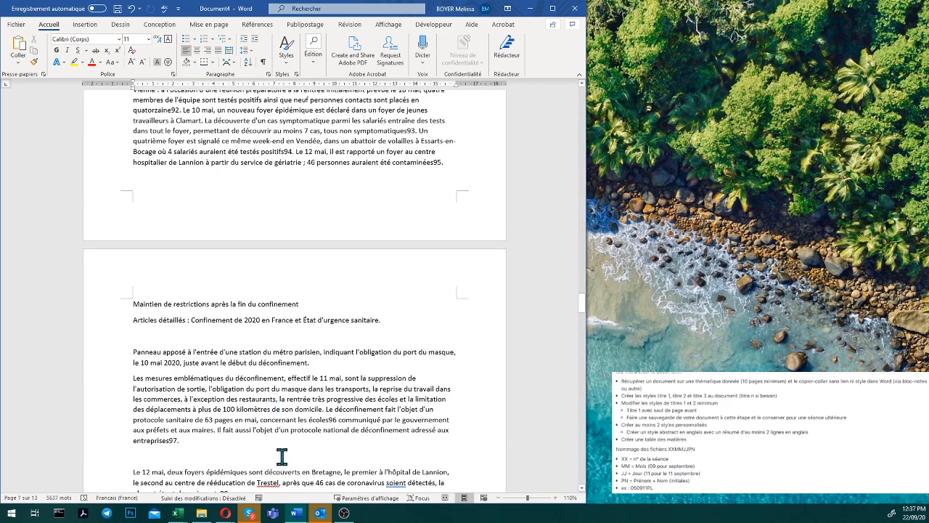
# Step: Bring up the Wikipedia article, place its window beside the Word document and show the article's Sommaire
pyautogui.moveTo(299, 516)
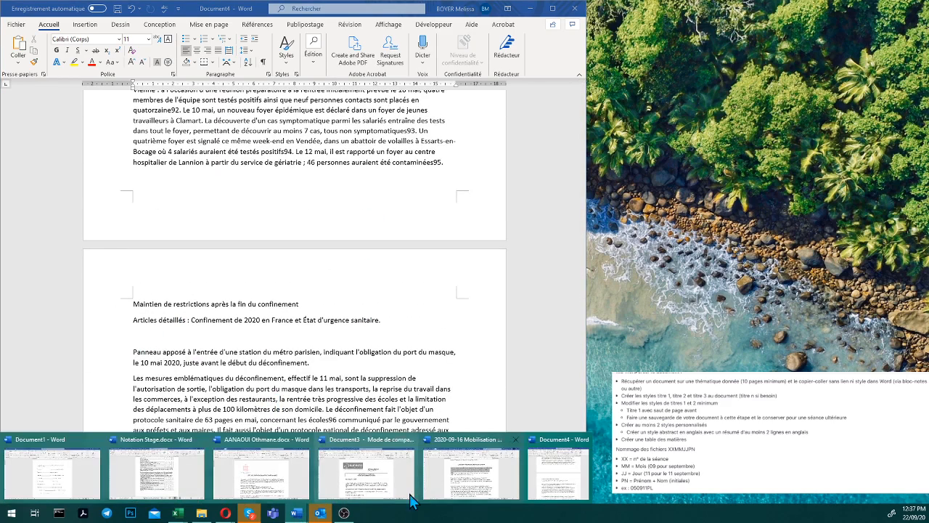
pyautogui.moveTo(223, 515)
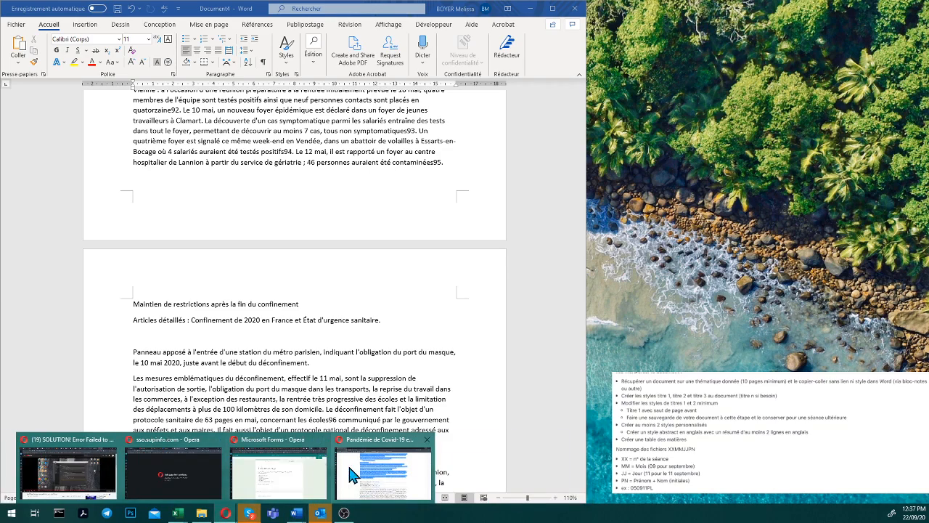
pyautogui.click(376, 474)
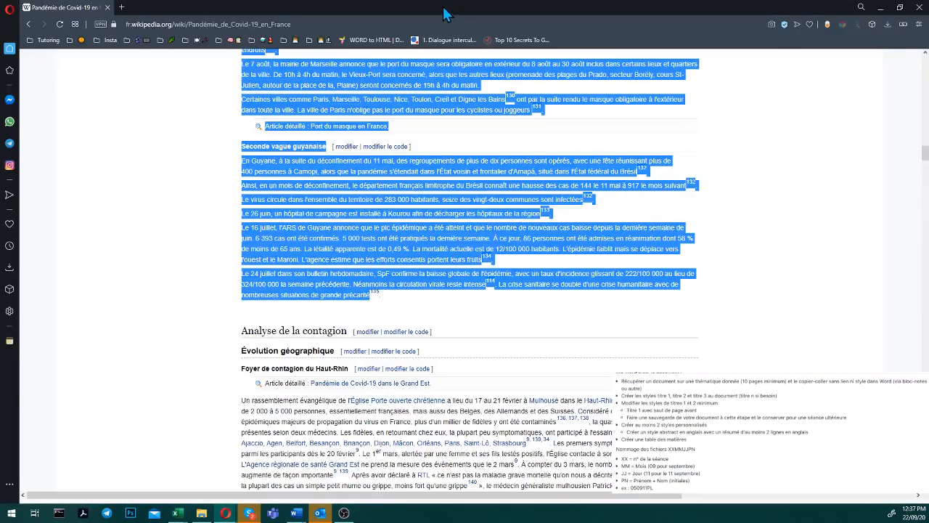
pyautogui.moveTo(445, 9); pyautogui.dragTo(928, 262)
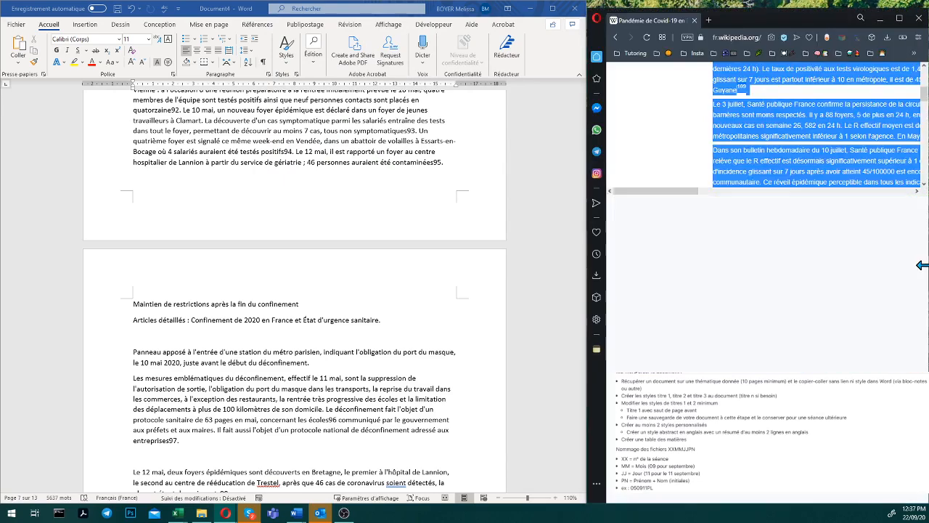
pyautogui.moveTo(583, 201); pyautogui.dragTo(563, 206)
pyautogui.scroll(15, 646, 167)
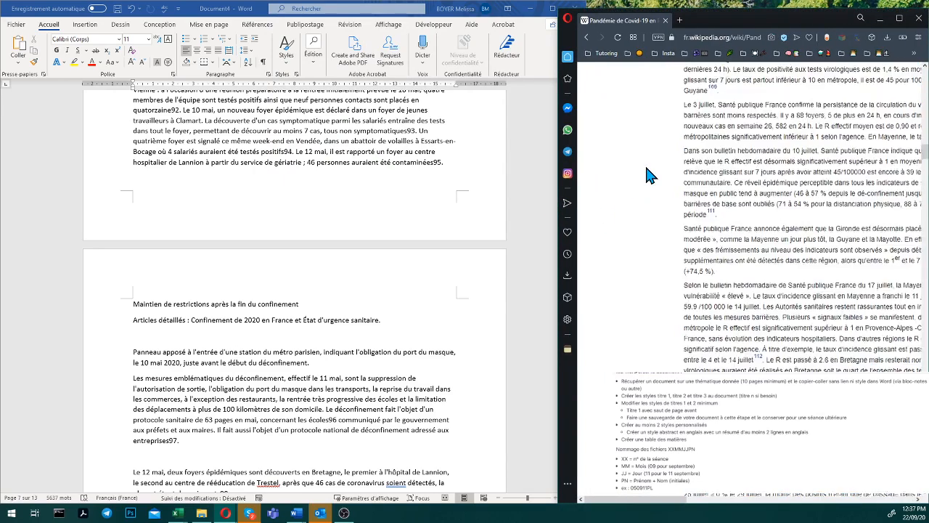
pyautogui.scroll(15, 646, 167)
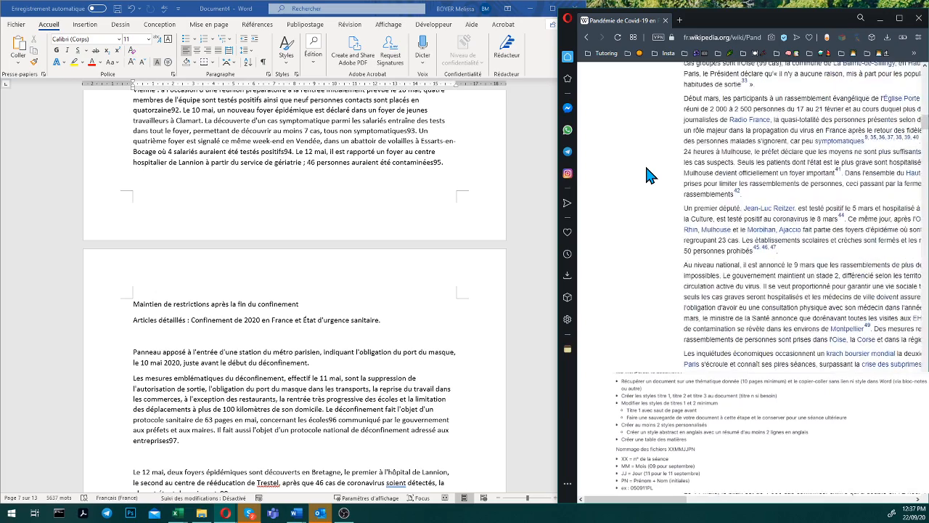
pyautogui.scroll(3, 645, 166)
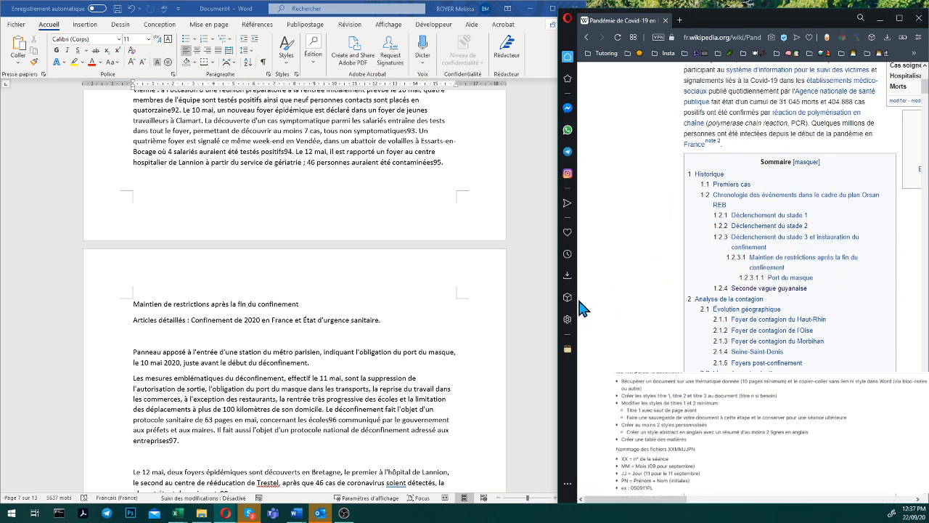
# Step: Return to the Word document and search it for "historique"
pyautogui.click(317, 354)
pyautogui.scroll(-2, 317, 348)
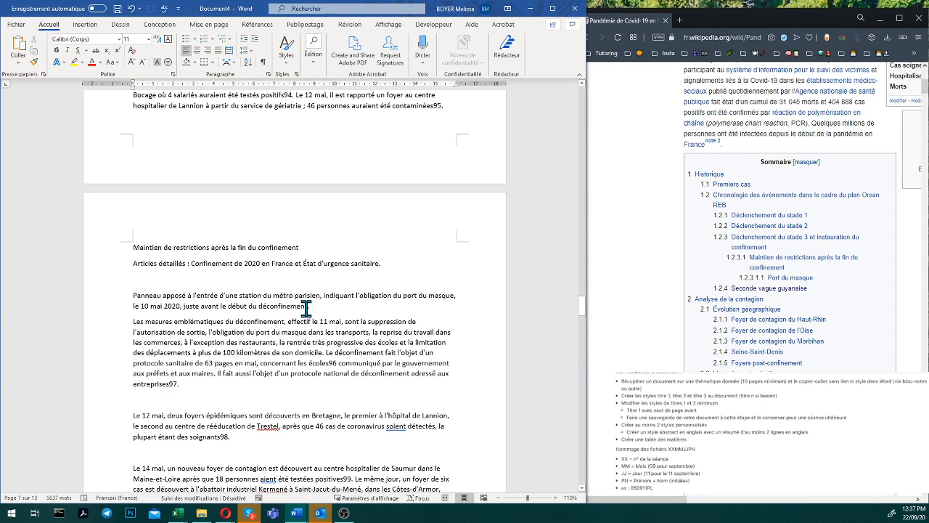
pyautogui.scroll(4, 297, 237)
pyautogui.scroll(2, 297, 238)
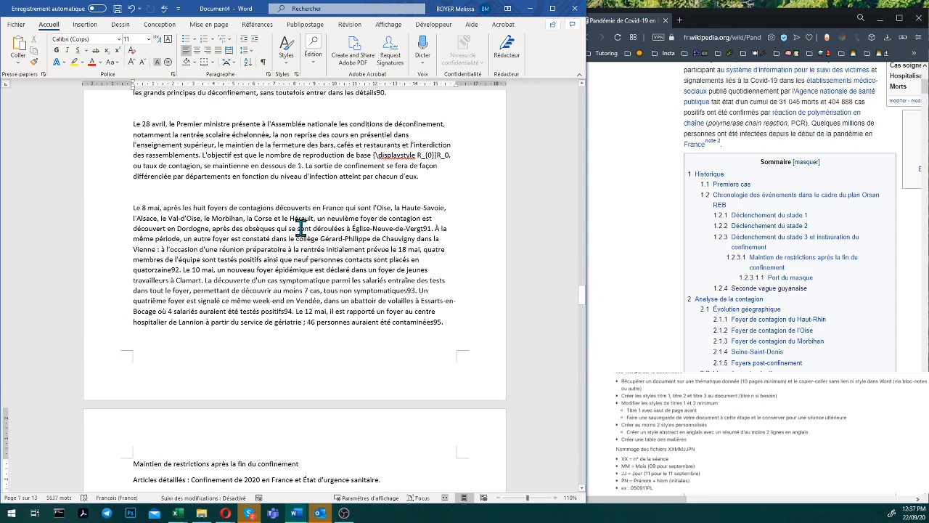
pyautogui.scroll(3, 282, 193)
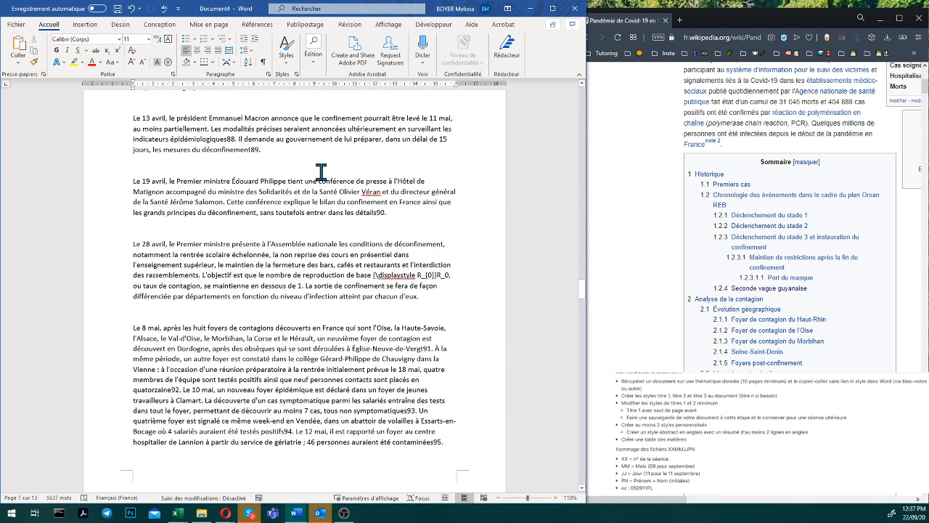
pyautogui.click(321, 166)
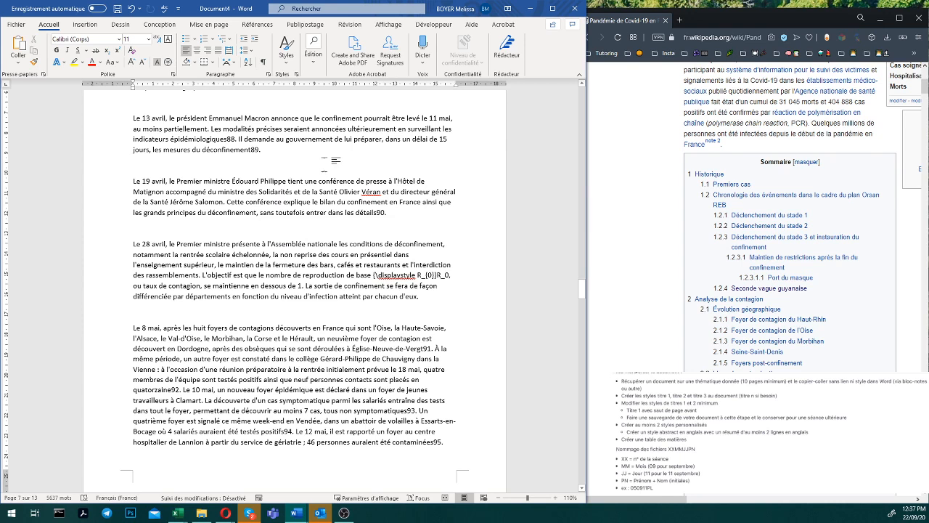
pyautogui.hotkey('ctrl', 'f')
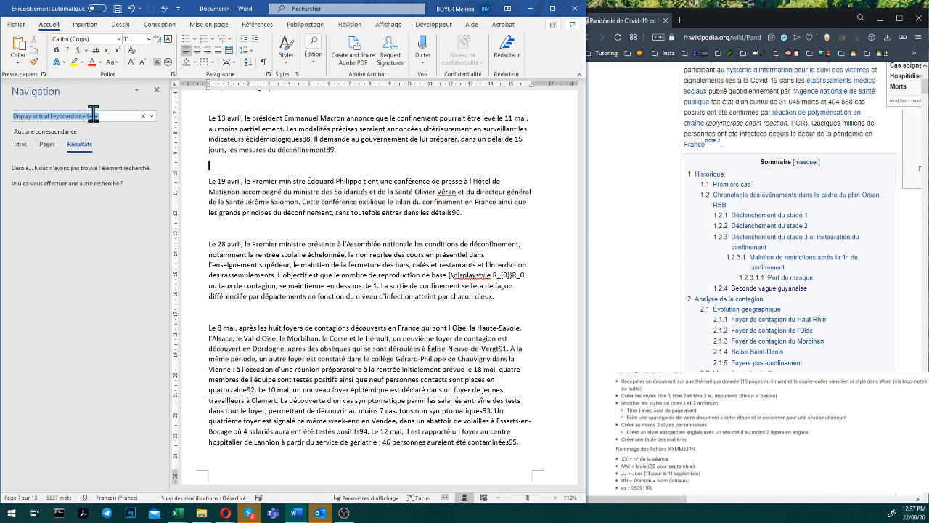
pyautogui.write('hist')
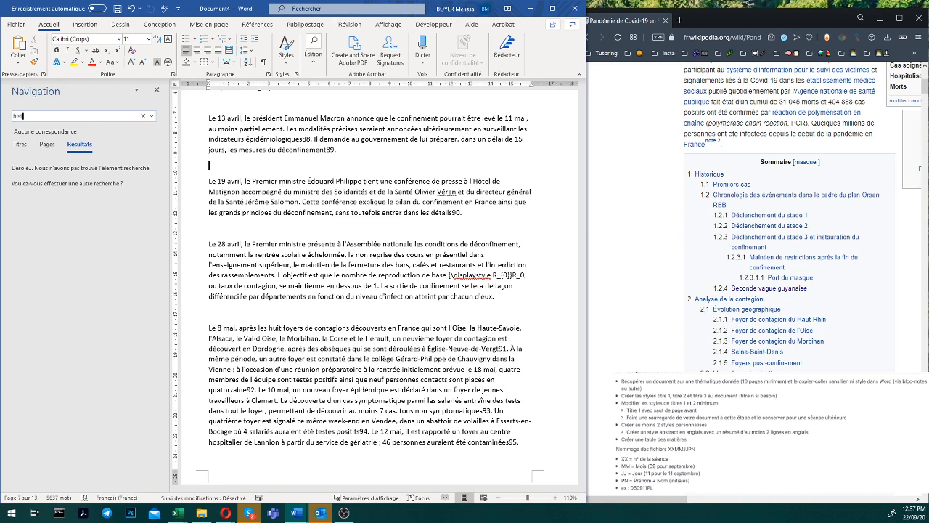
pyautogui.write('oo')
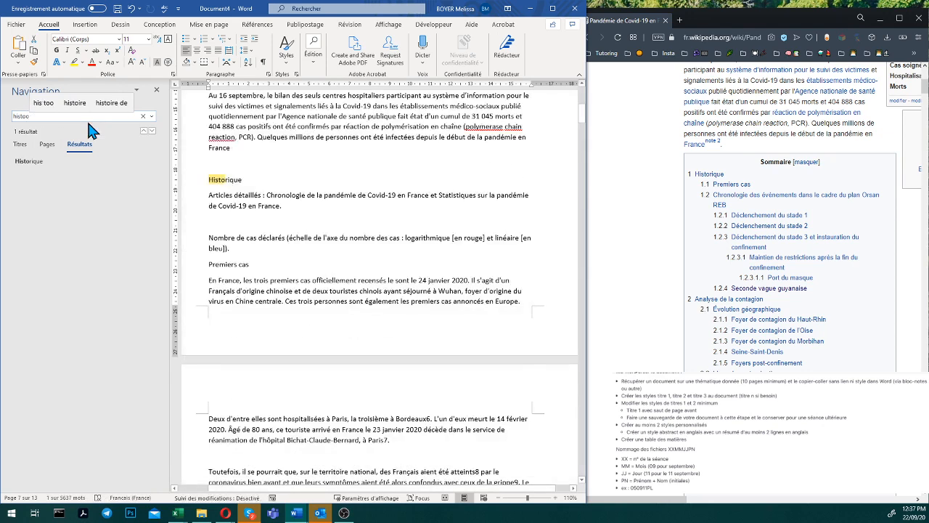
pyautogui.press('BackSpace')
pyautogui.write('rique')
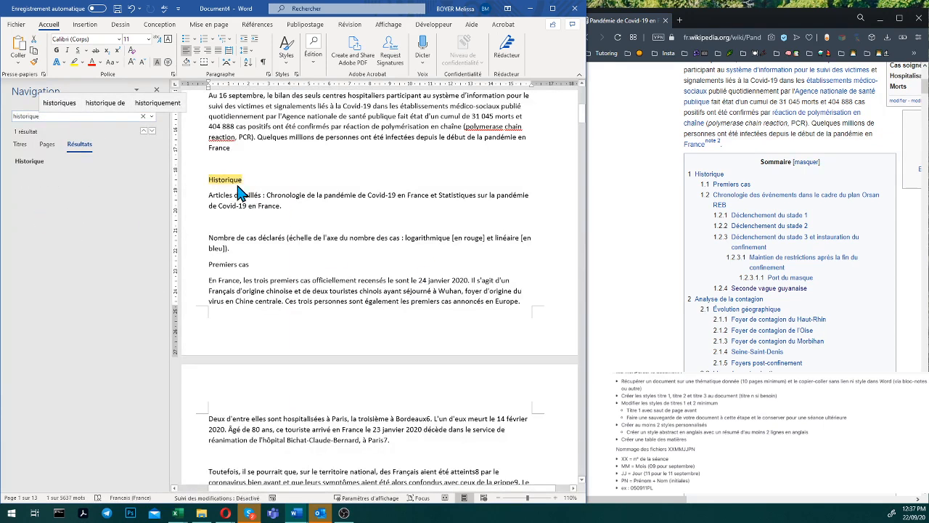
# Step: Apply the Titre 1 style to the "Historique" heading
pyautogui.click(235, 180)
pyautogui.doubleClick(235, 181)
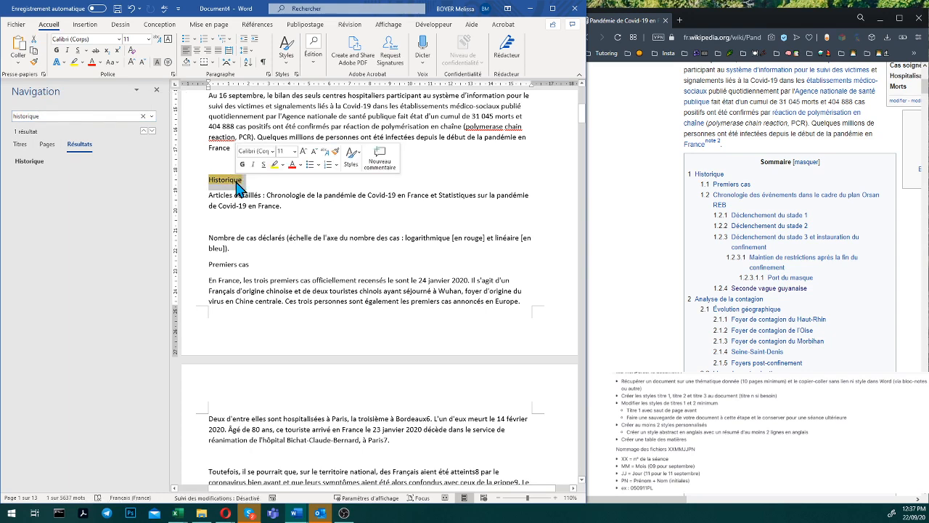
pyautogui.click(351, 156)
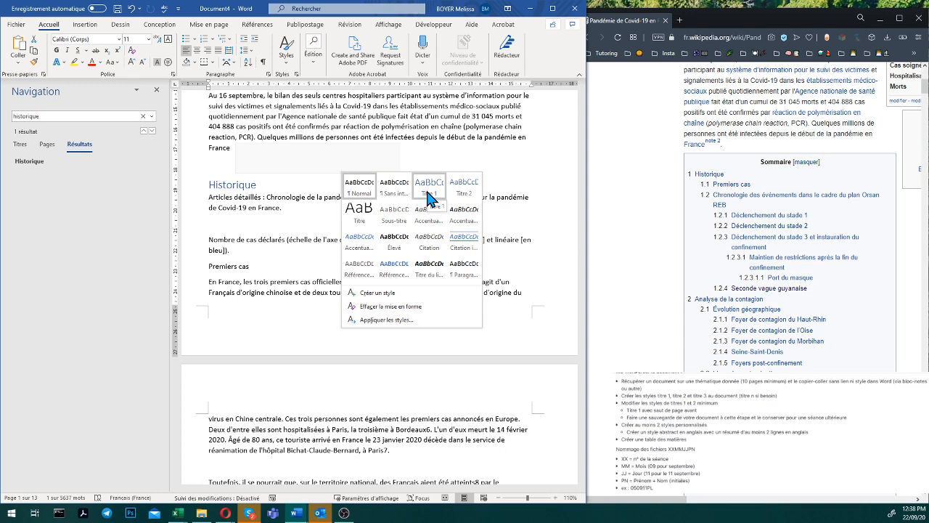
pyautogui.click(428, 194)
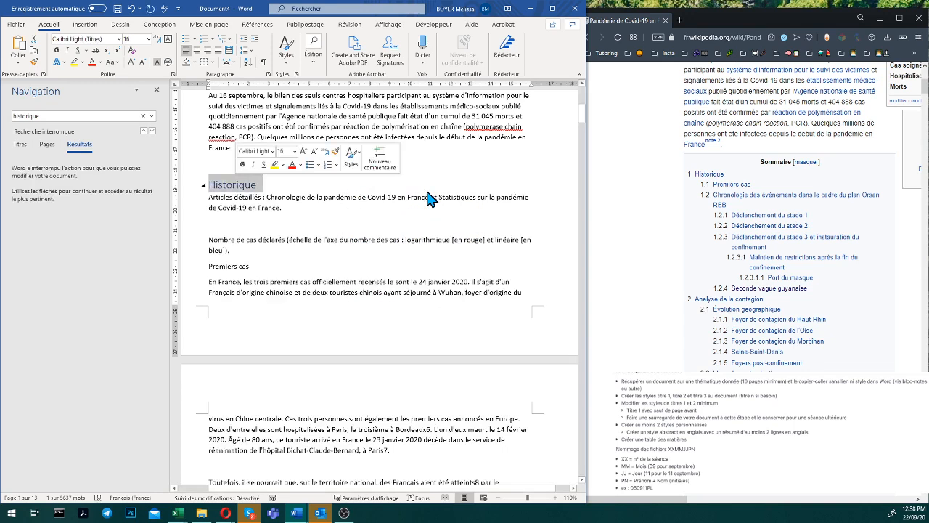
pyautogui.click(407, 225)
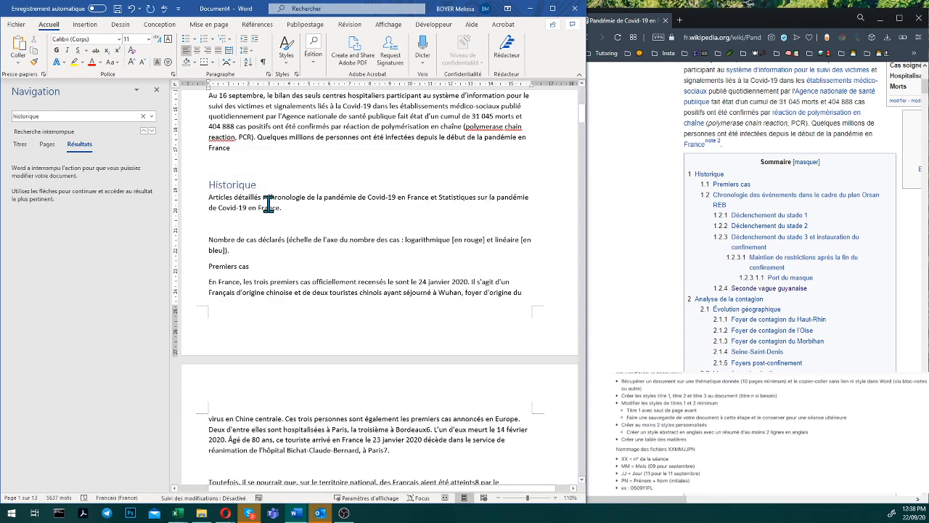
# Step: Search the document for "premiers cas" and apply the Titre 2 style to the "Premiers cas" heading line
pyautogui.click(12, 117)
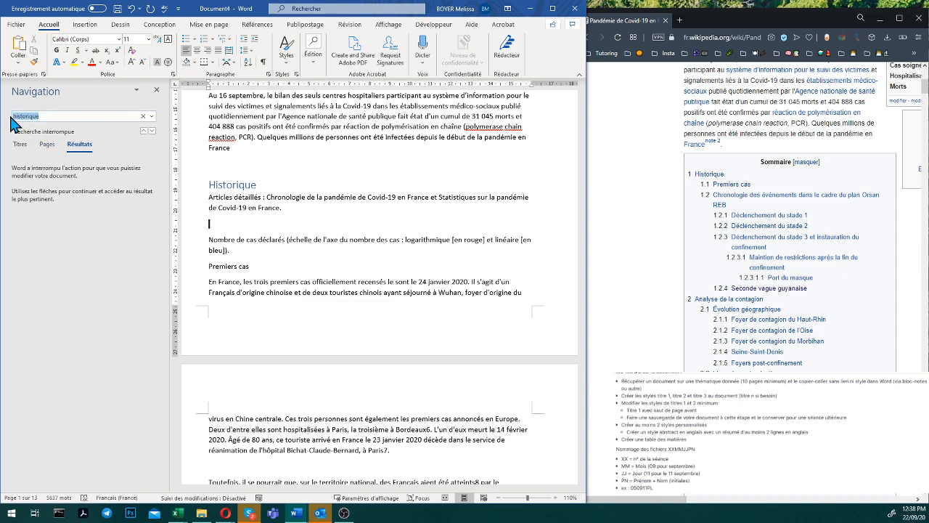
pyautogui.click(13, 116)
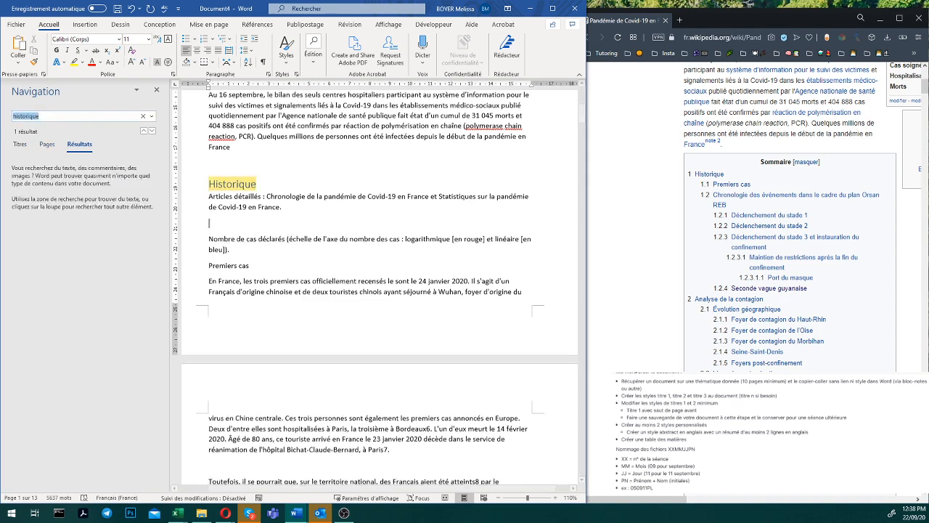
pyautogui.write('premiers cas')
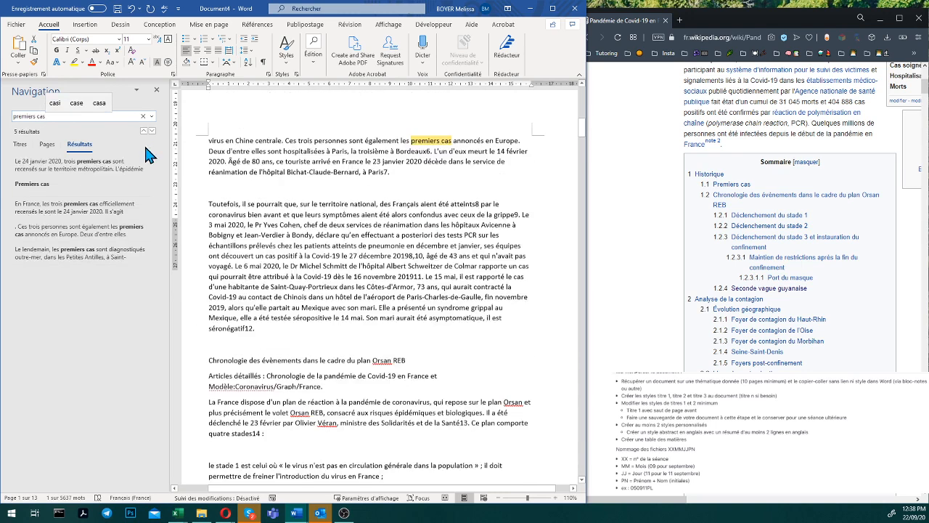
pyautogui.click(75, 212)
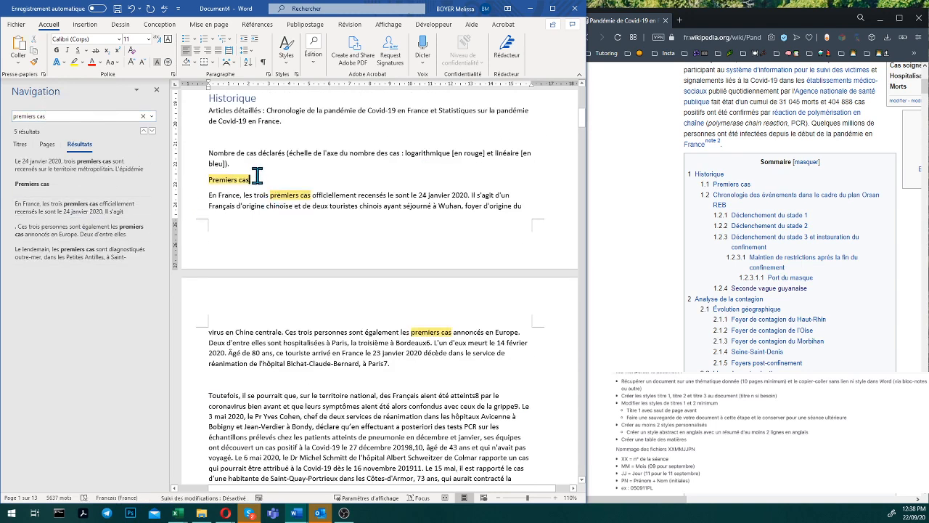
pyautogui.moveTo(254, 176); pyautogui.dragTo(208, 179)
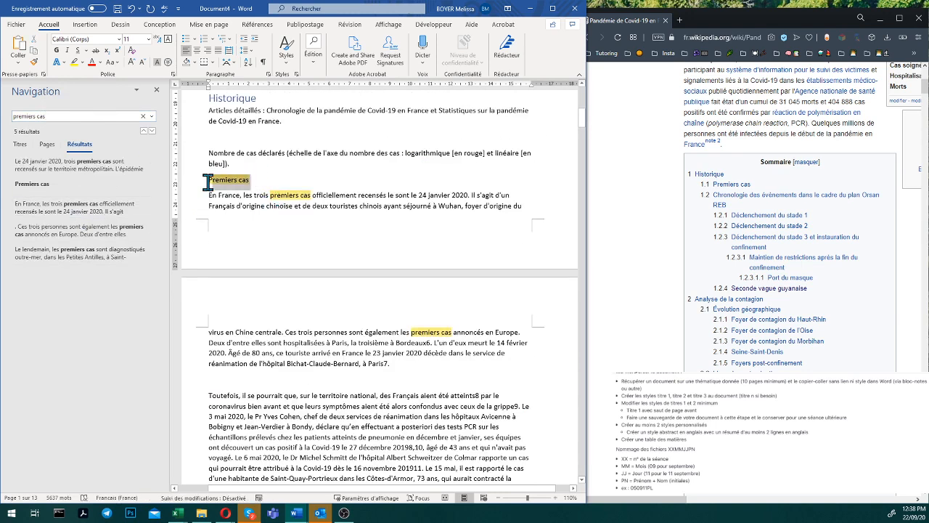
pyautogui.click(293, 64)
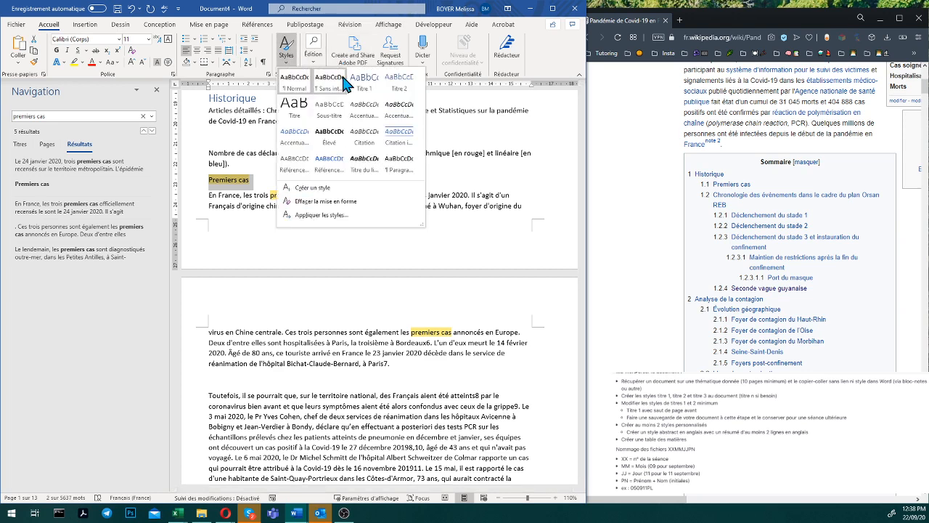
pyautogui.click(400, 81)
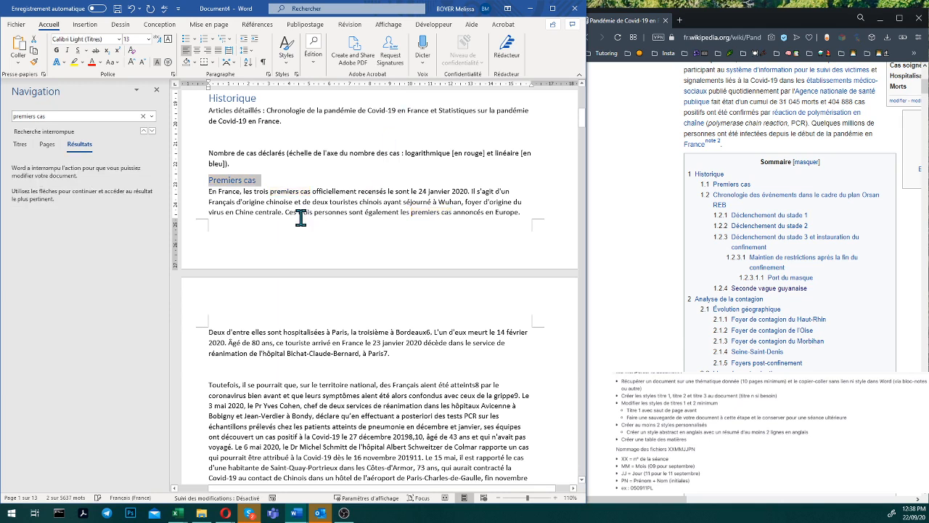
# Step: Search for "chronologi" and apply the Titre 2 style to the heading "Chronologie des évènements dans le cadre du plan Orsan REB"
pyautogui.tripleClick(113, 116)
pyautogui.write('chrono')
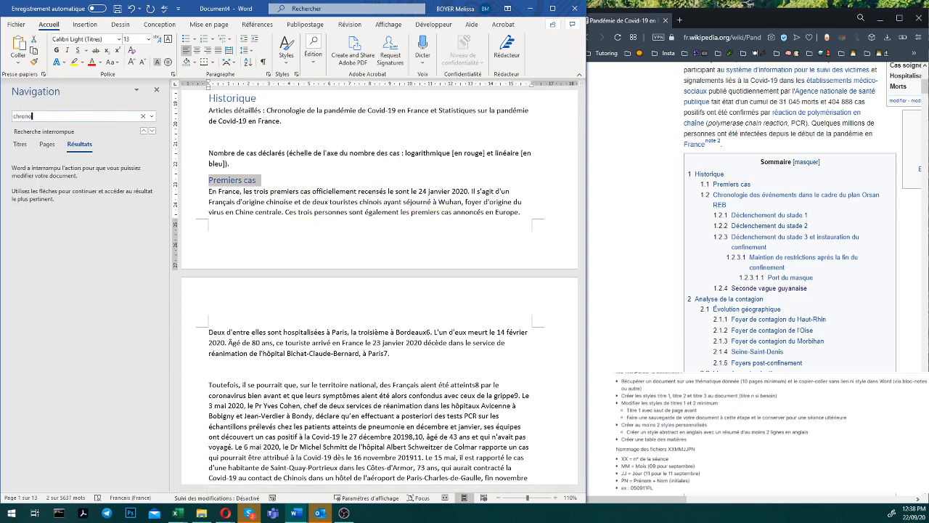
pyautogui.write('logi')
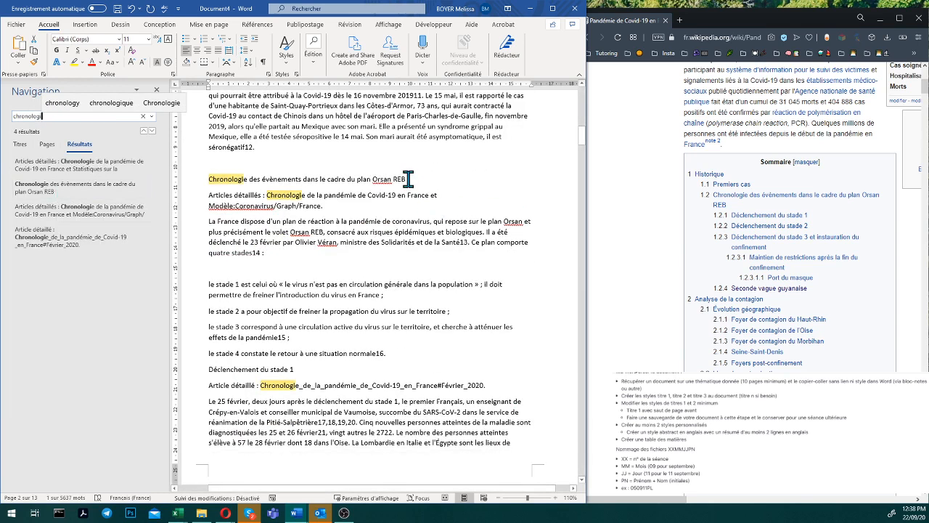
pyautogui.moveTo(409, 179); pyautogui.dragTo(197, 179)
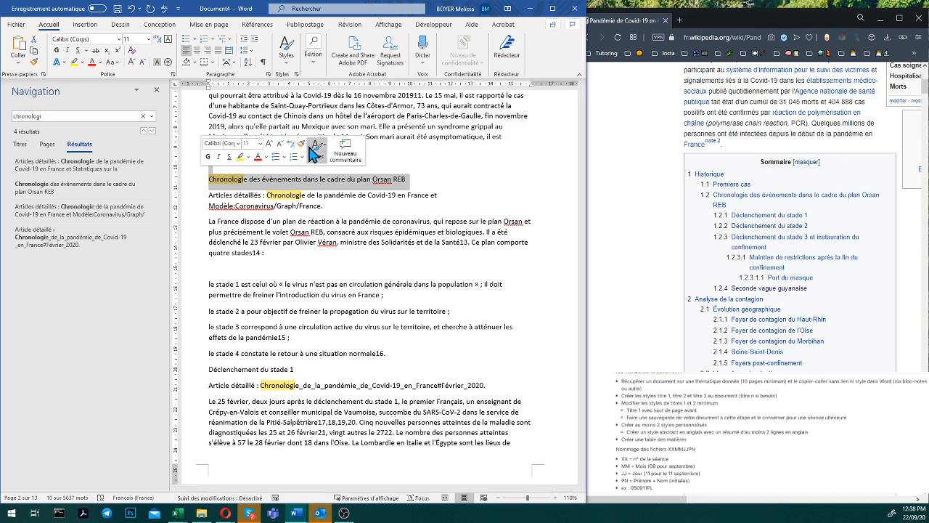
pyautogui.click(211, 180)
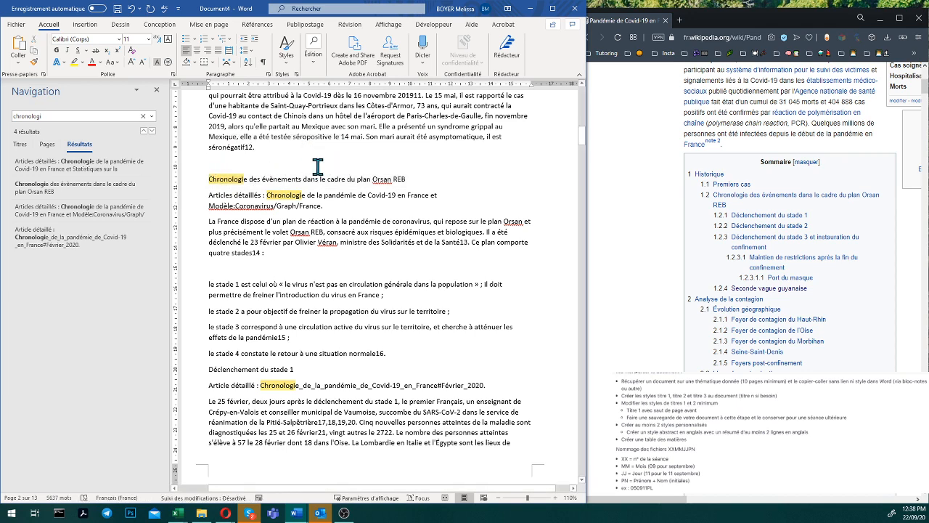
pyautogui.click(293, 61)
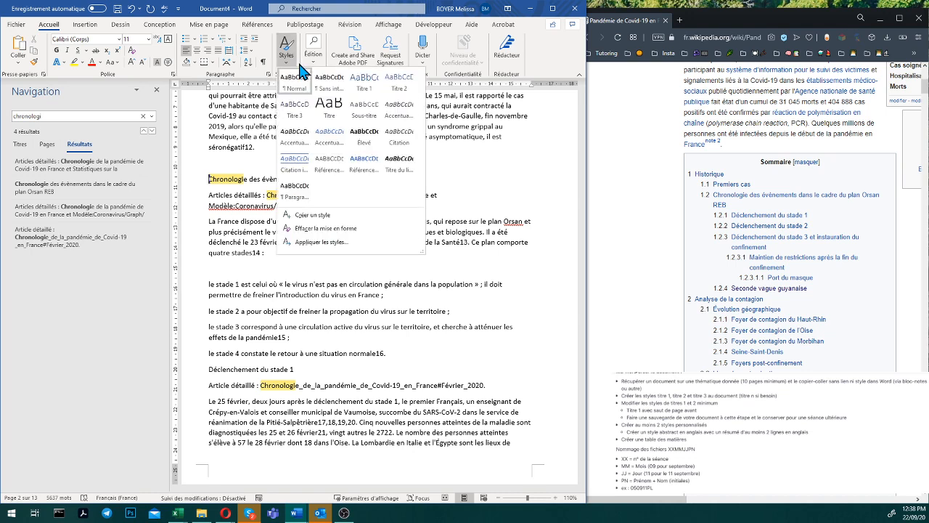
pyautogui.click(399, 87)
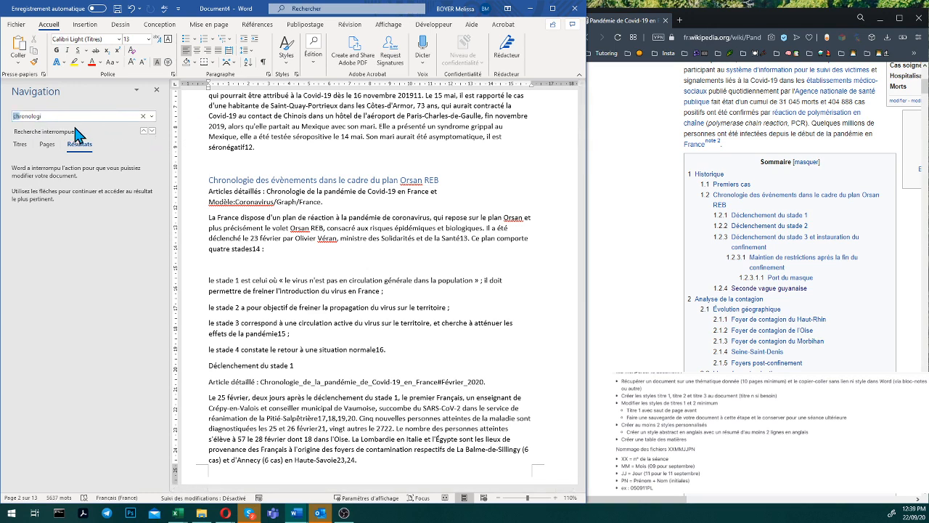
# Step: Search the document for "déclenchement du stade" and apply the Titre 3 style to the "Déclenchement du stade 1" heading
pyautogui.moveTo(75, 127); pyautogui.dragTo(83, 126)
pyautogui.write('déclenchement du stege')
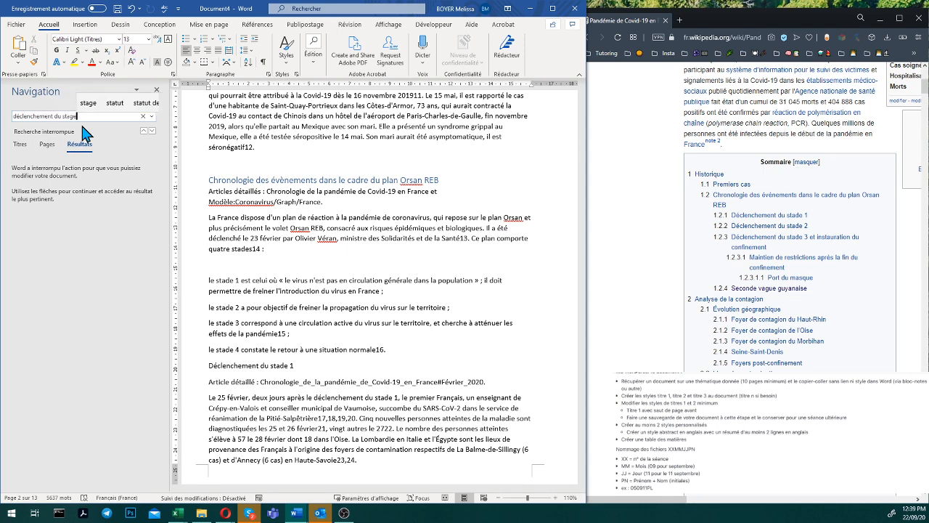
pyautogui.press('BackSpace')
pyautogui.press('BackSpace')
pyautogui.press('BackSpace')
pyautogui.write('ade')
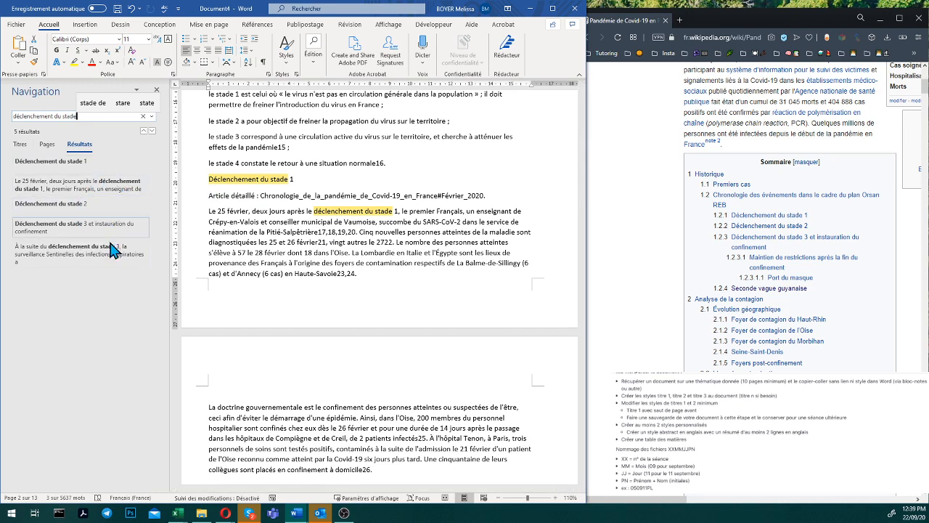
pyautogui.click(286, 179)
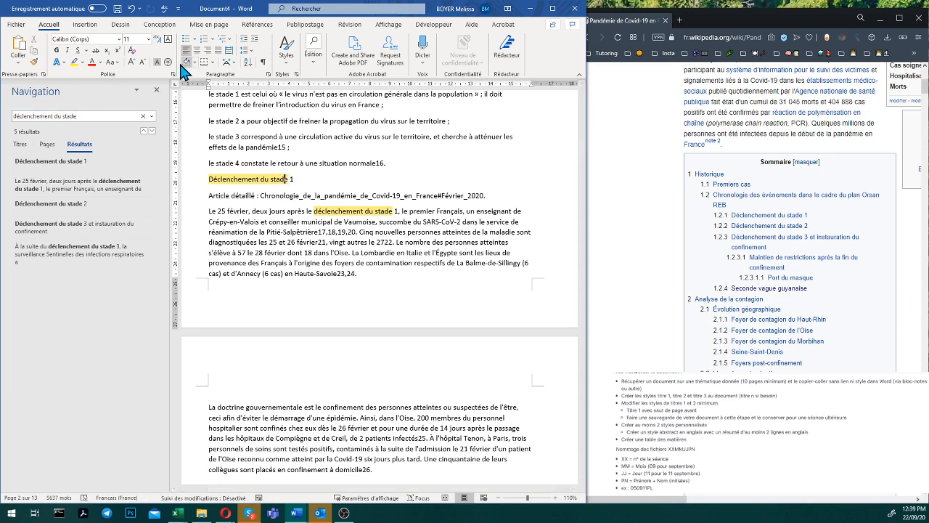
pyautogui.click(288, 50)
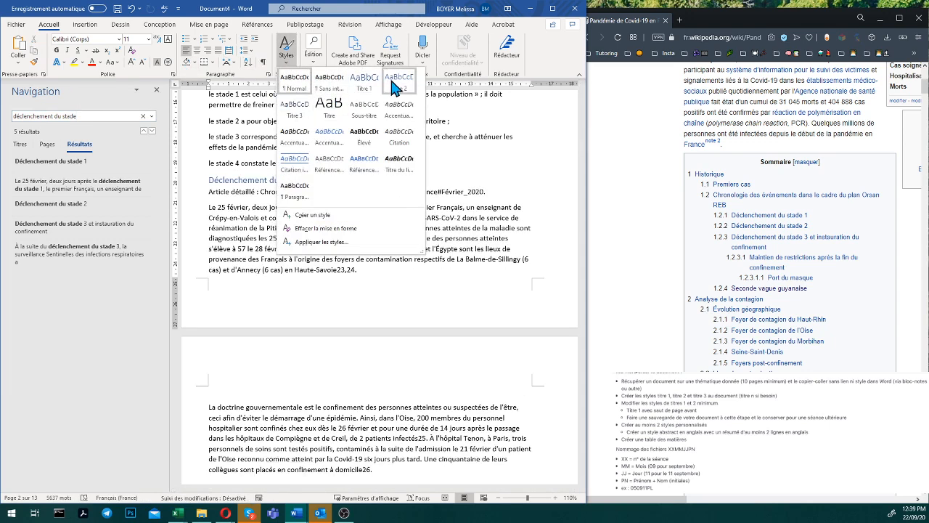
pyautogui.click(296, 111)
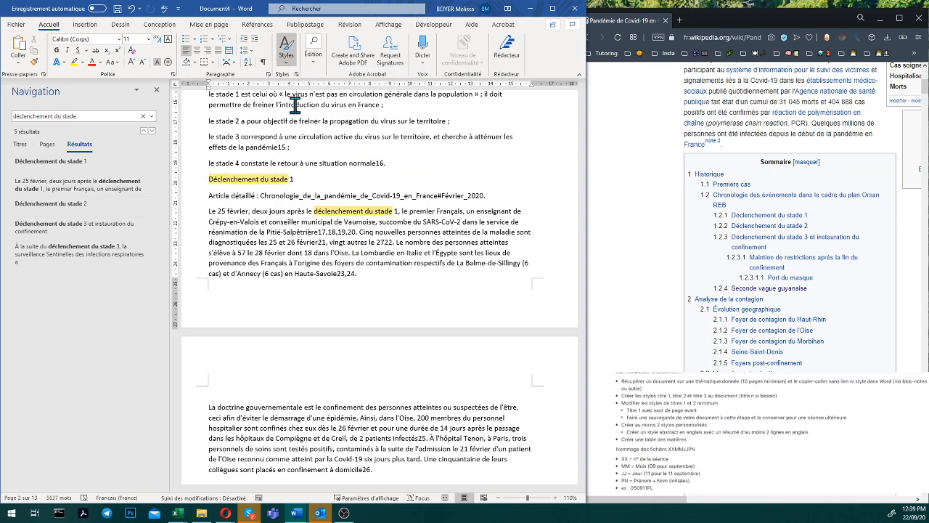
# Step: Go to the "Déclenchement du stade 2" search result and apply the Titre 3 style to that heading
pyautogui.click(108, 116)
pyautogui.press('Return')
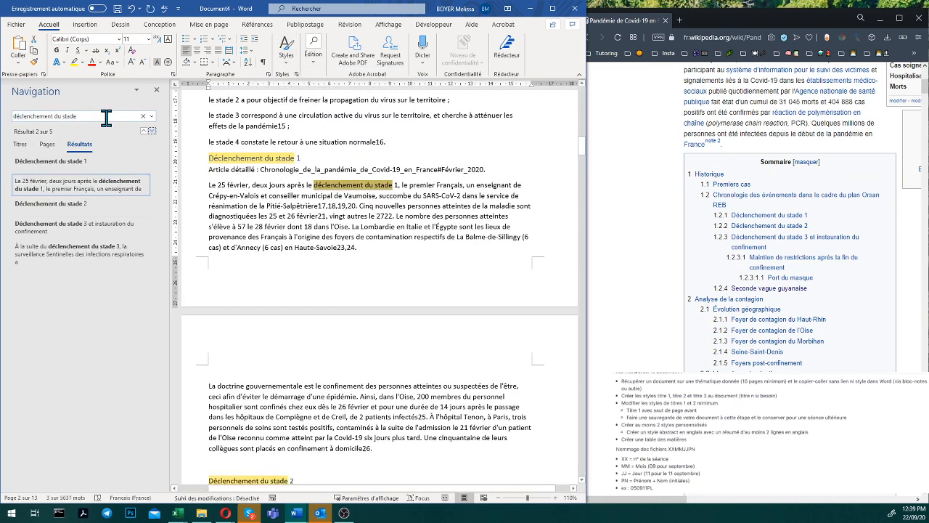
pyautogui.click(45, 206)
pyautogui.click(239, 181)
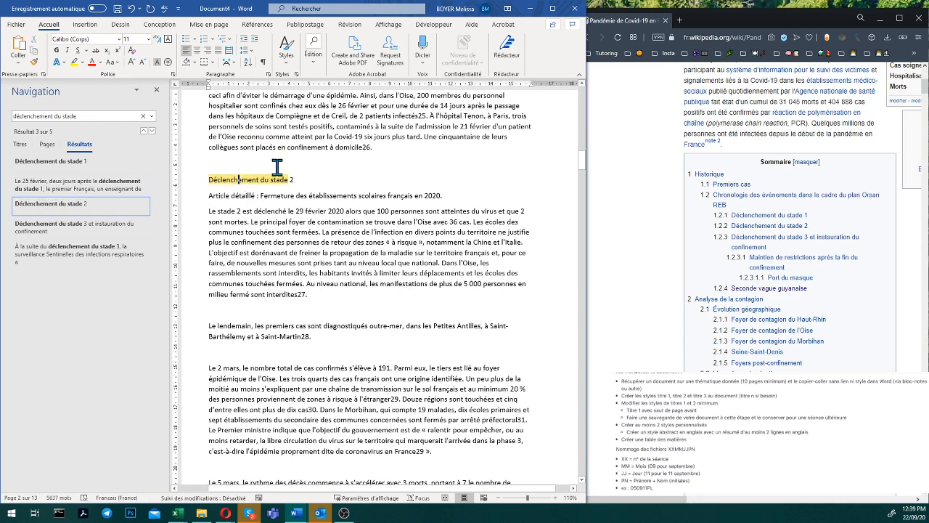
pyautogui.click(286, 49)
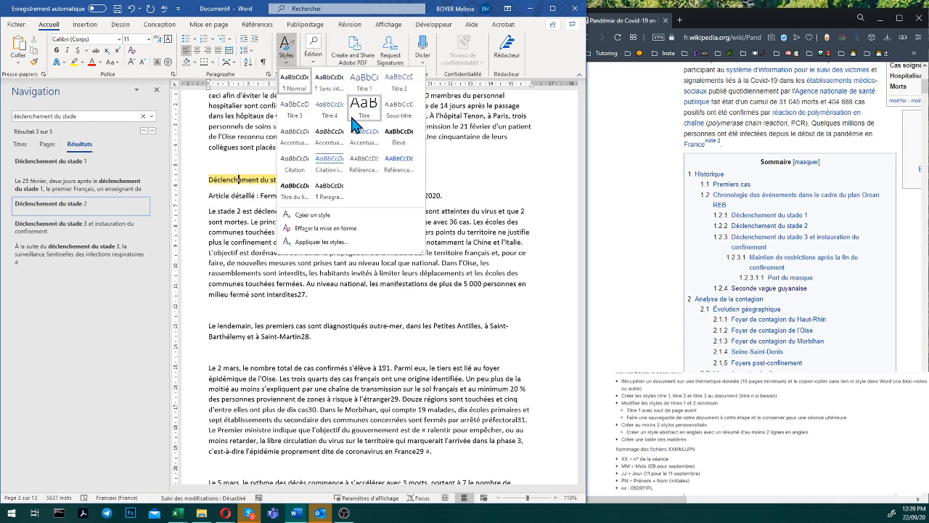
pyautogui.click(298, 111)
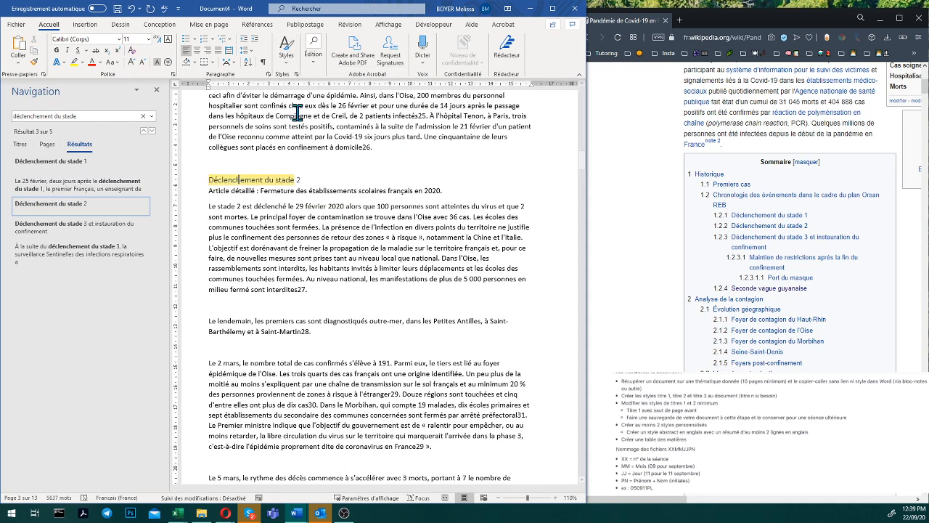
# Step: Go to the "Déclenchement du stade 3 et instauration du confinement" search result and apply the Titre 3 style to that heading
pyautogui.click(85, 116)
pyautogui.press('Return')
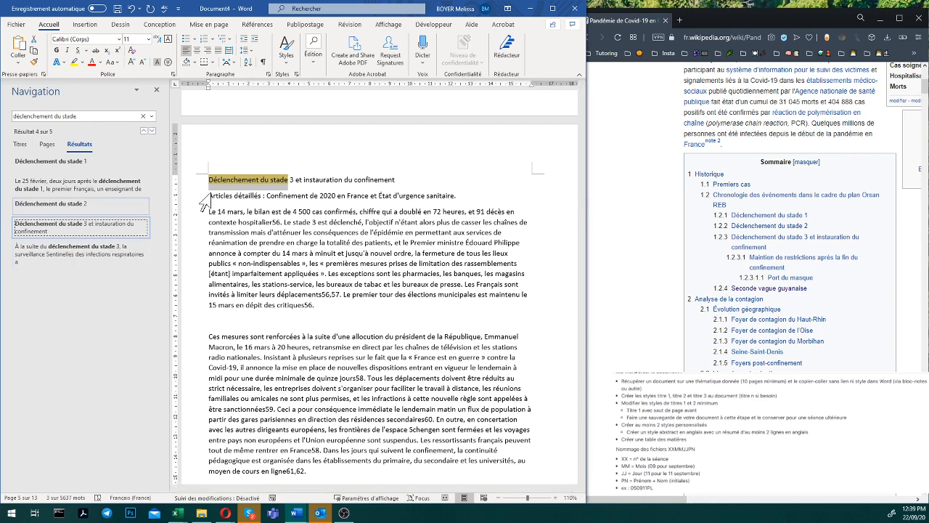
pyautogui.click(270, 182)
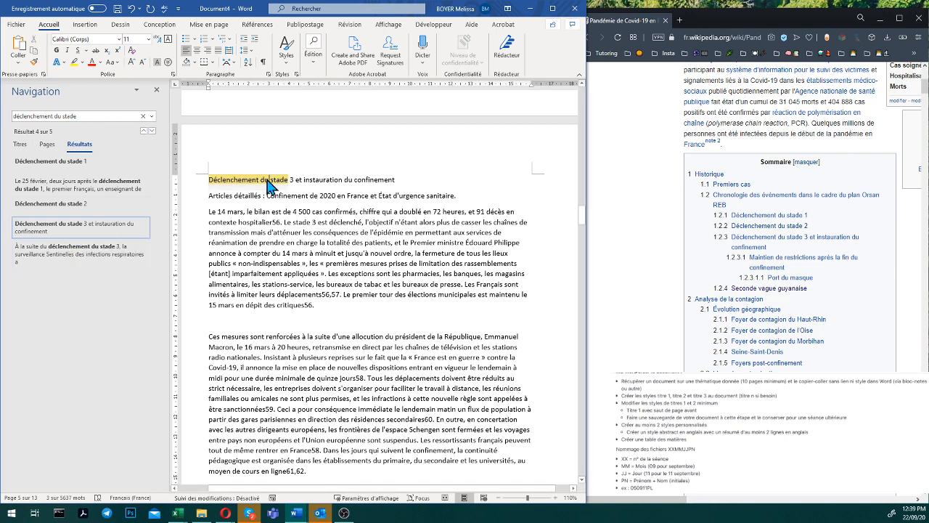
pyautogui.click(290, 57)
pyautogui.click(298, 108)
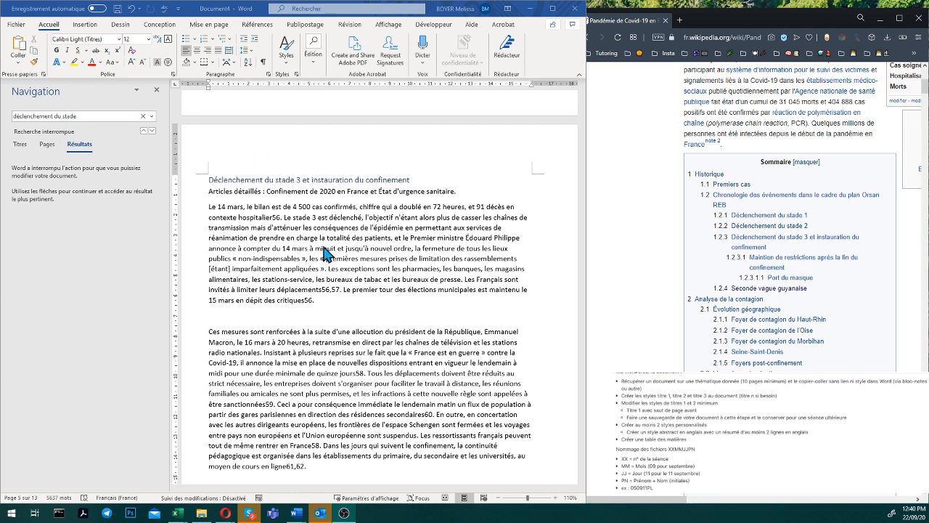
# Step: Search the document for "maintien des rest" and clear the search text
pyautogui.click(288, 218)
pyautogui.click(85, 115)
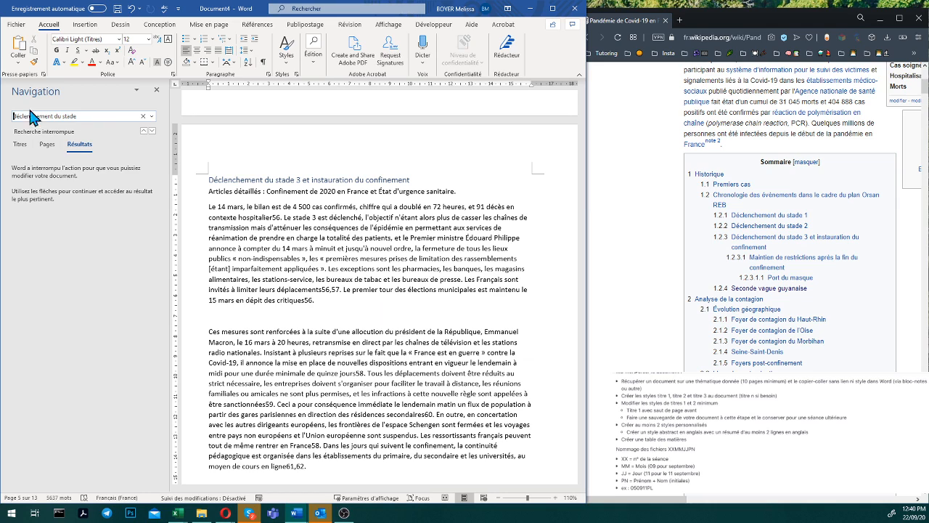
pyautogui.tripleClick(53, 110)
pyautogui.write('ma')
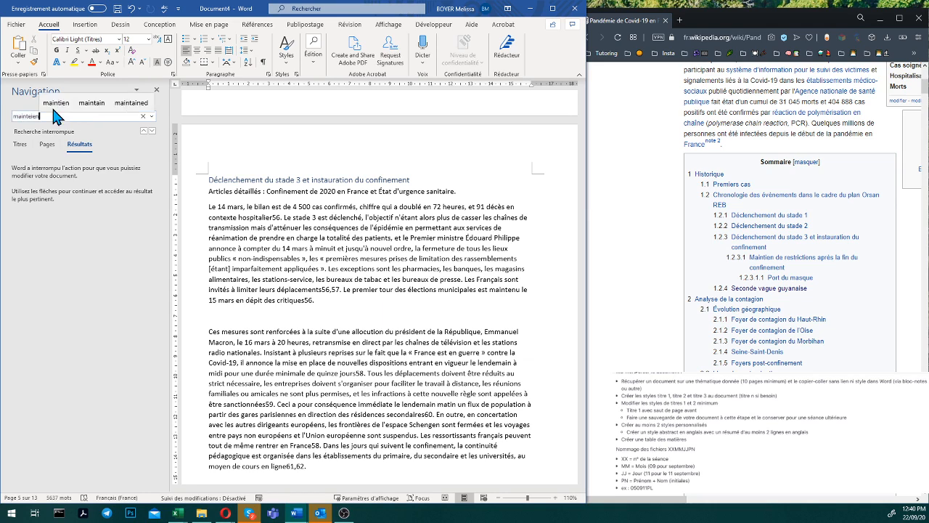
pyautogui.write('intien des re')
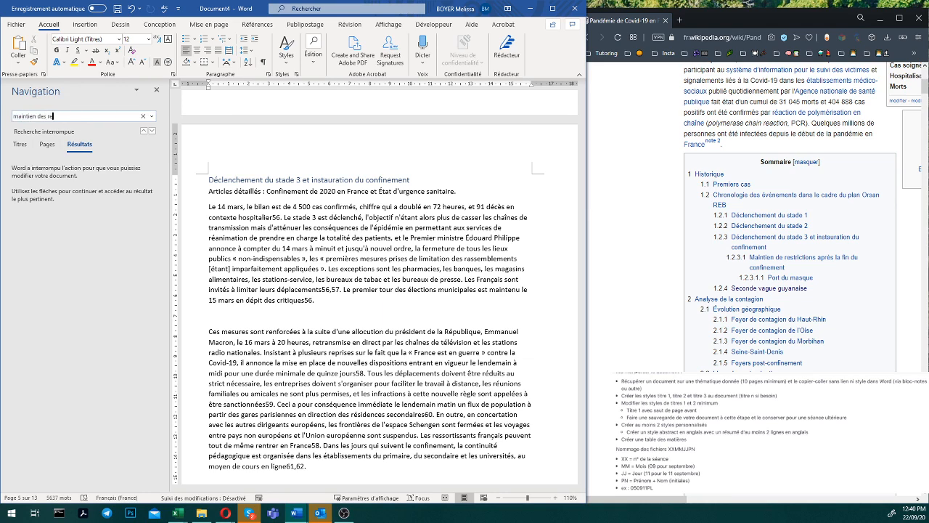
pyautogui.write('st')
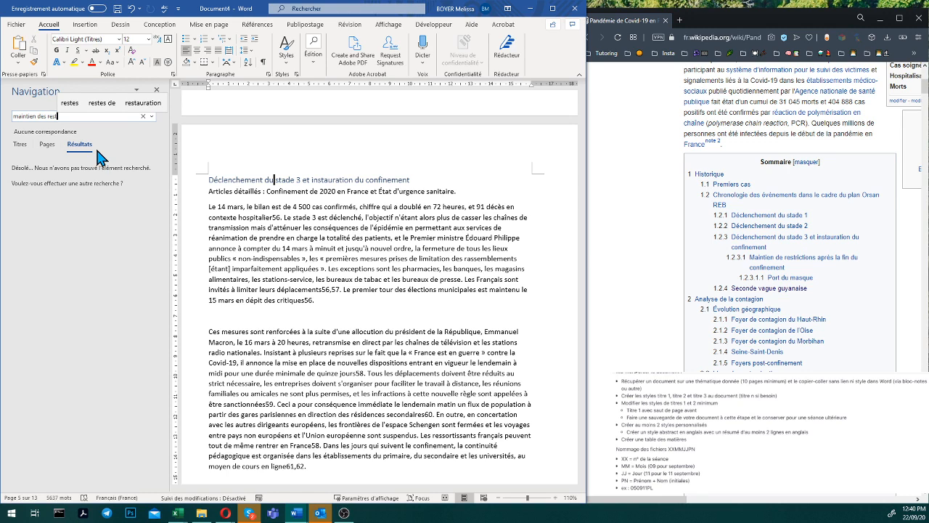
pyautogui.press('BackSpace')
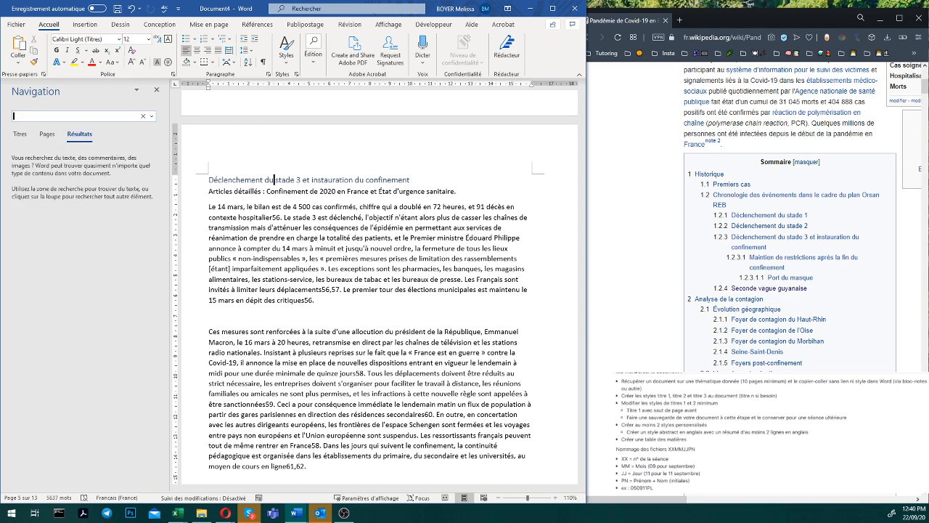
# Step: Search for "restric" and apply the Titre 4 style to the heading "Maintien de restrictions après la fin du confinement"
pyautogui.write('restric')
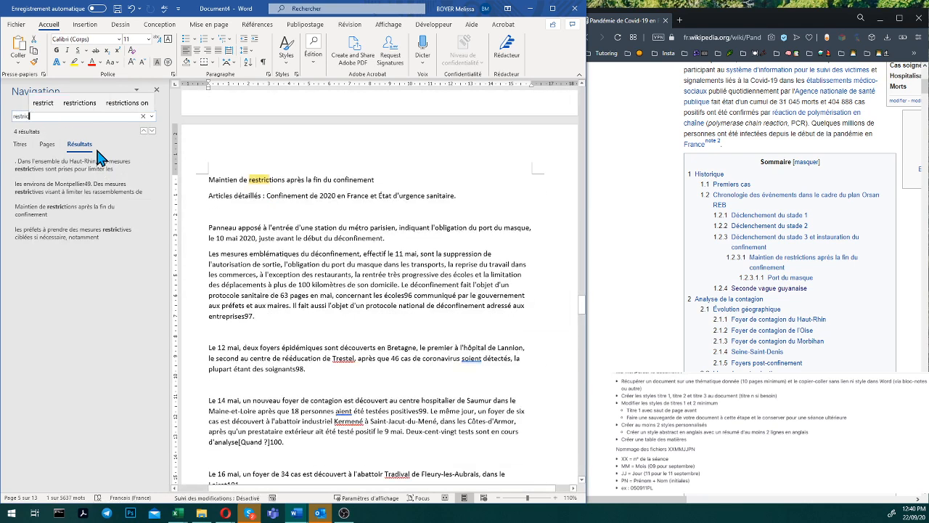
pyautogui.click(275, 179)
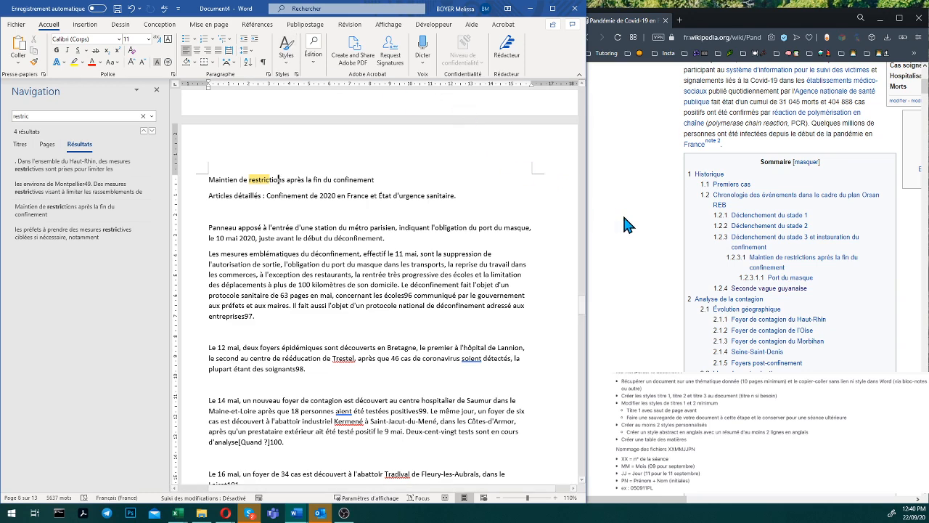
pyautogui.click(288, 59)
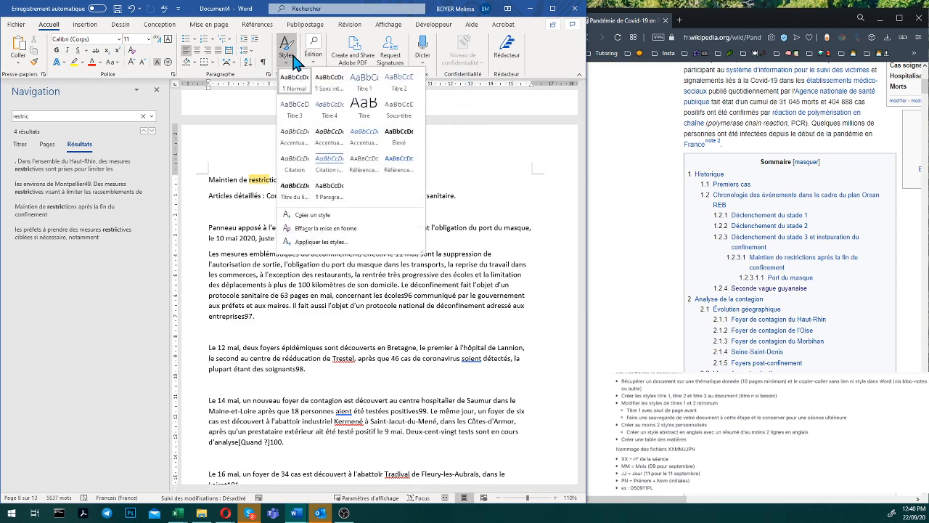
pyautogui.click(326, 102)
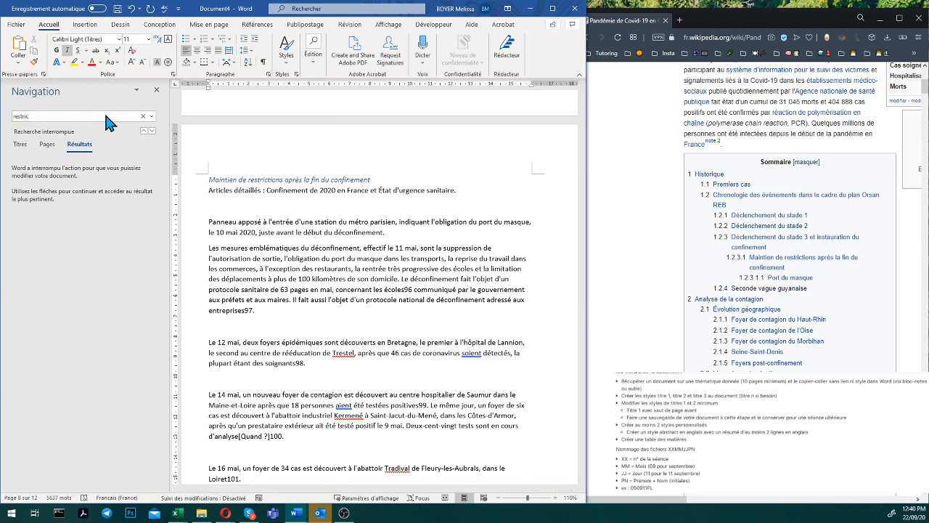
# Step: Search for "port du mas" and apply the Titre 5 style to the matched text in the "Port du masque" heading
pyautogui.moveTo(54, 112); pyautogui.dragTo(15, 117)
pyautogui.write('port du mas')
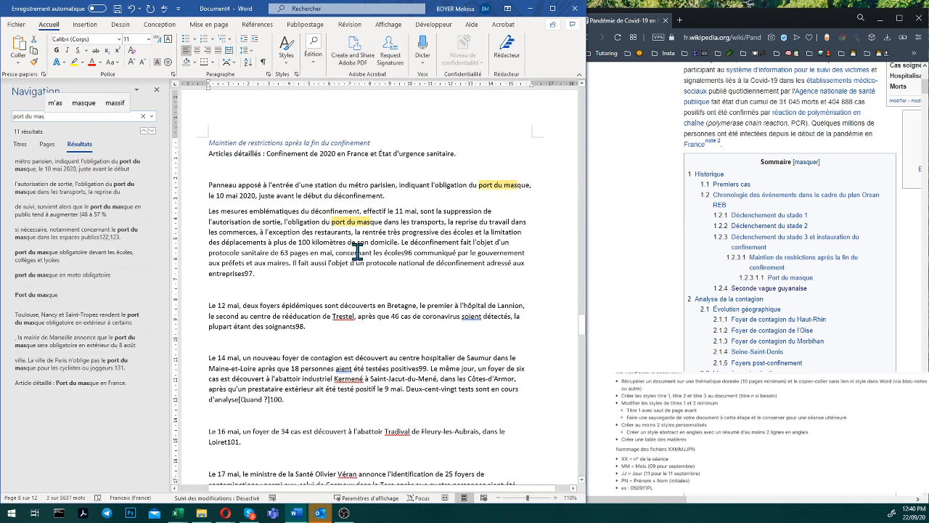
pyautogui.click(114, 305)
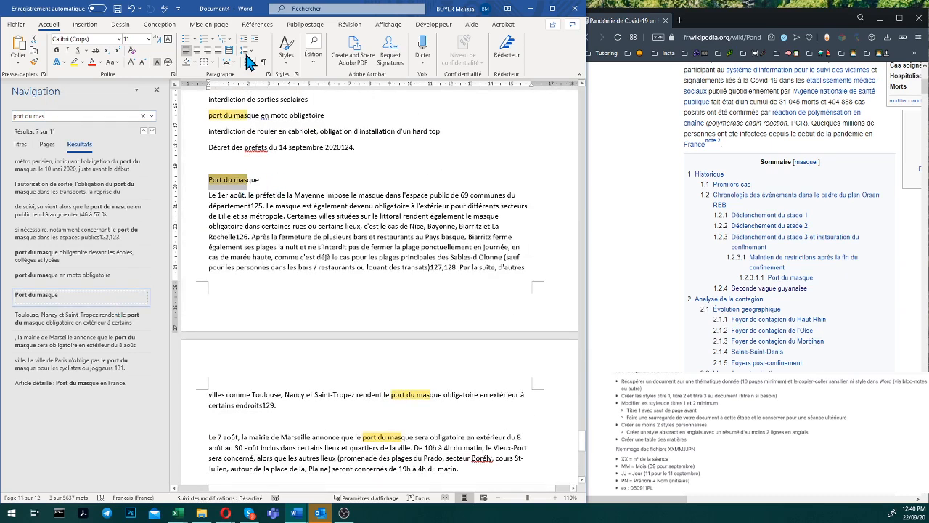
pyautogui.click(289, 64)
pyautogui.click(366, 109)
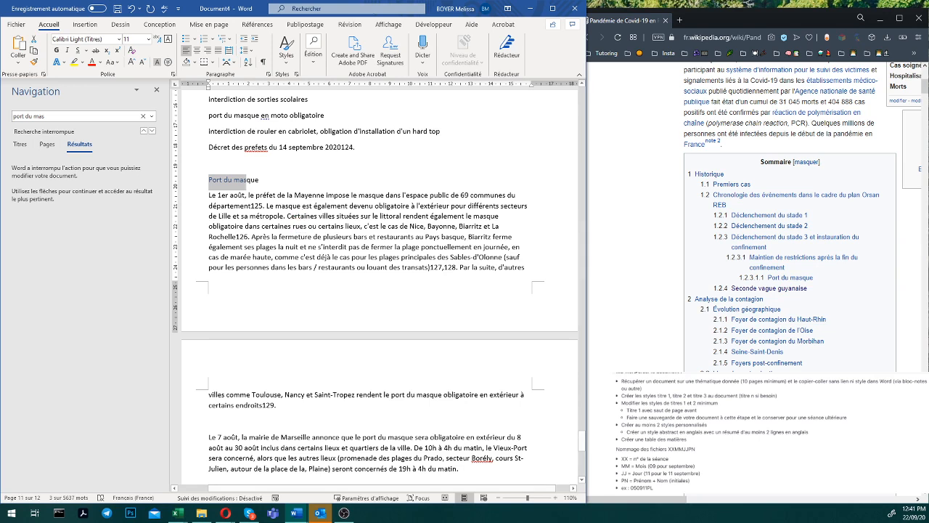
# Step: Apply the Titre 3 style to the "Seconde vague guyanaise" heading on the last page
pyautogui.scroll(-3, 280, 278)
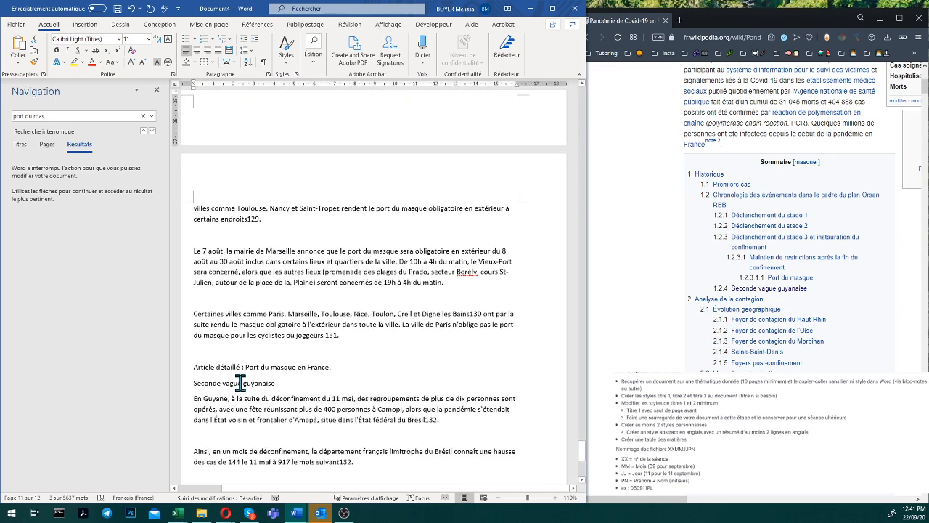
pyautogui.click(235, 384)
pyautogui.click(287, 54)
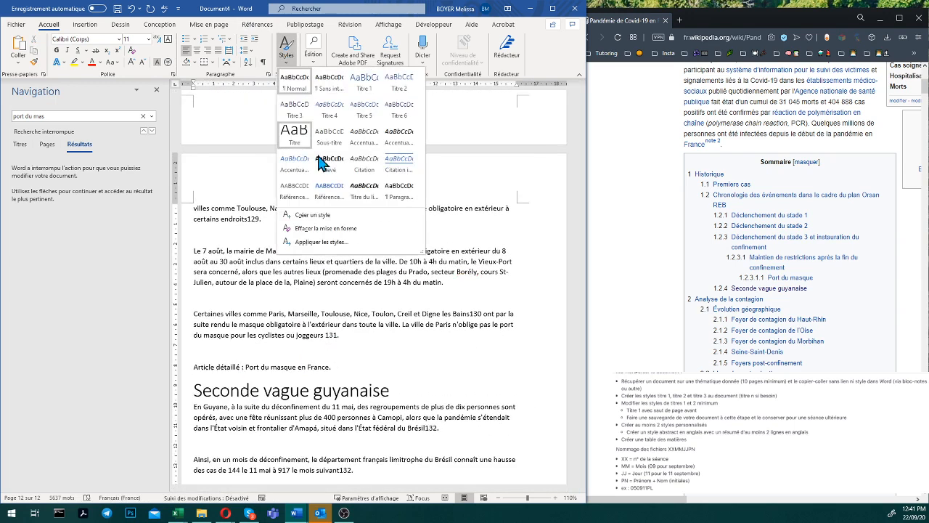
pyautogui.click(294, 109)
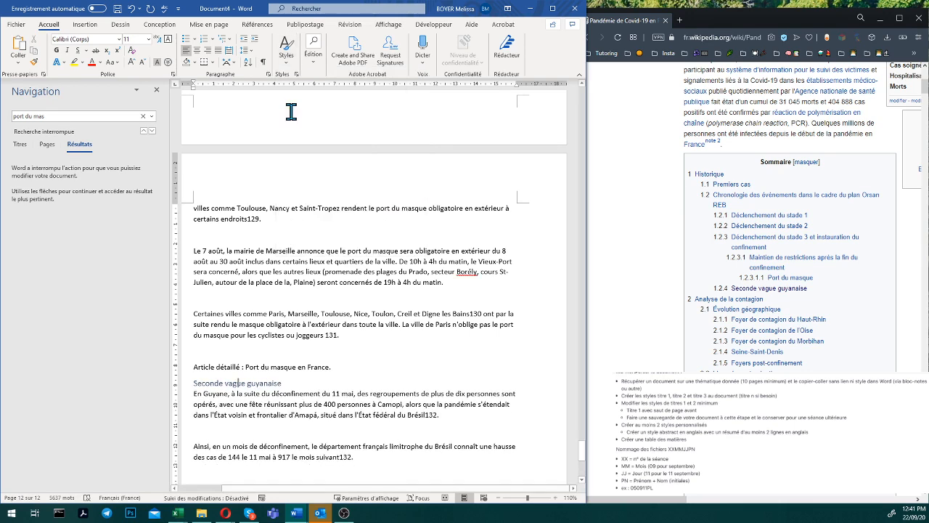
# Step: Close the Navigation pane, minimize the browser and maximize the Word window
pyautogui.click(360, 284)
pyautogui.click(460, 283)
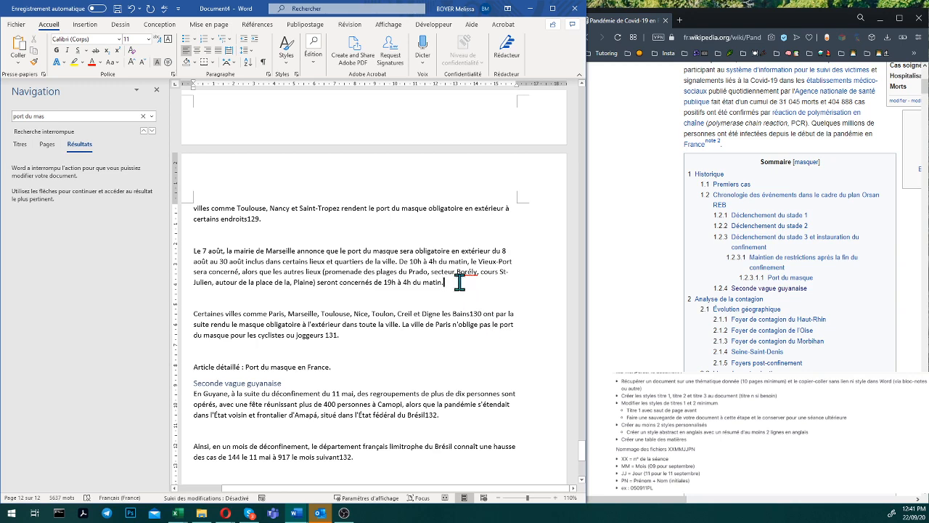
pyautogui.click(157, 91)
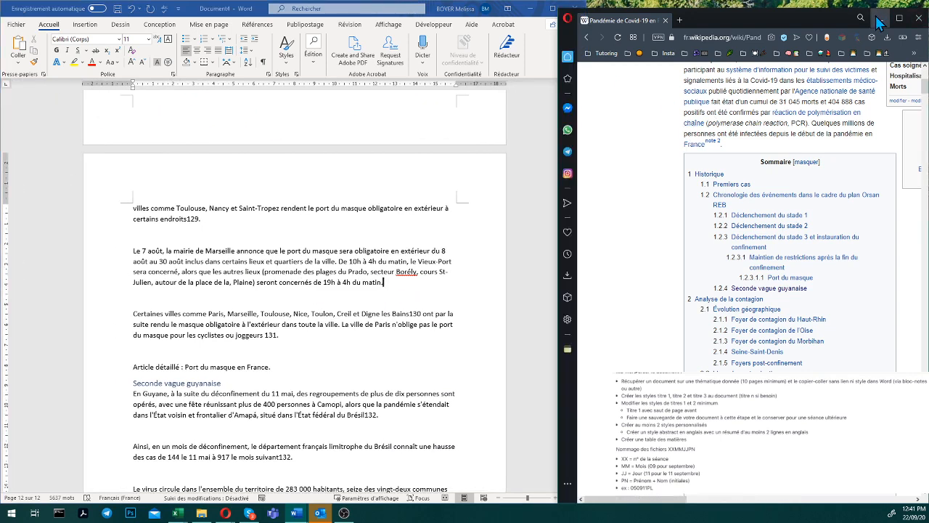
pyautogui.click(878, 18)
pyautogui.click(553, 9)
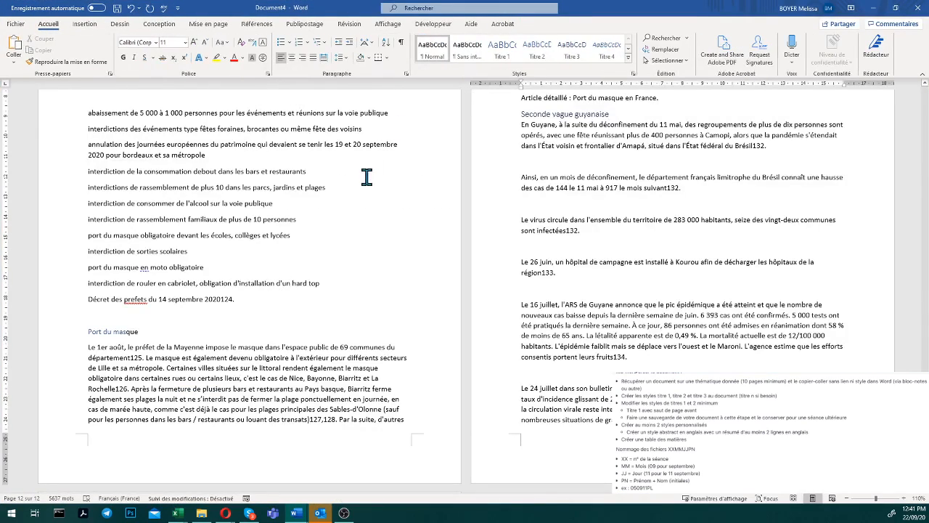
# Step: Select the whole "Port du masque" heading line and apply the Titre 5 style to it
pyautogui.click(408, 218)
pyautogui.scroll(1, 409, 215)
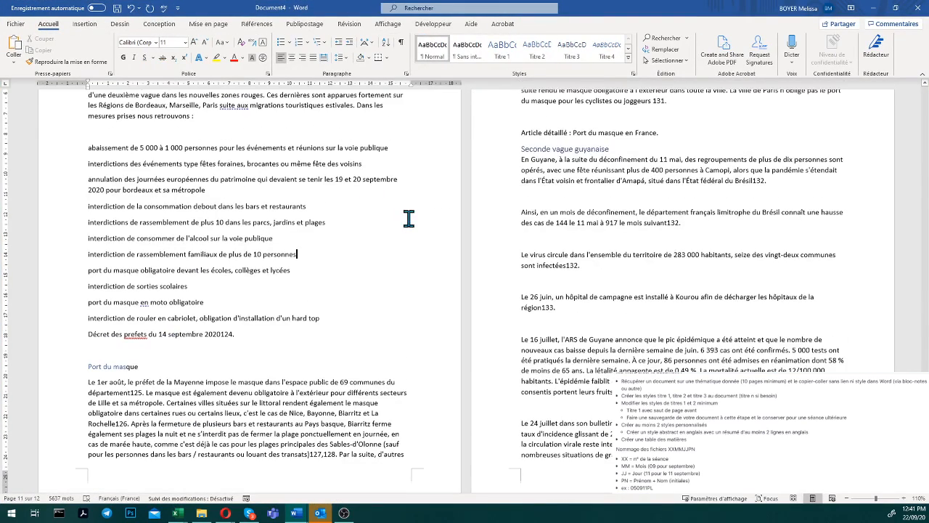
pyautogui.click(135, 370)
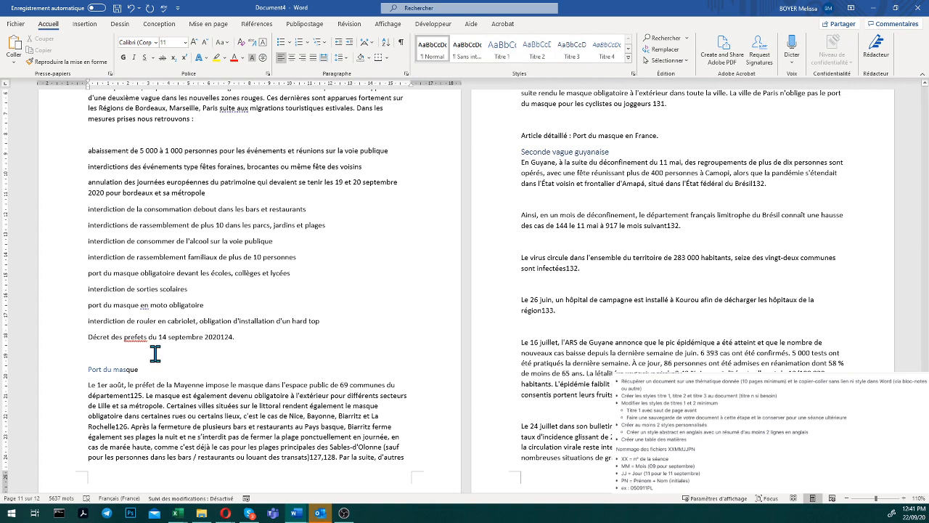
pyautogui.click(108, 373)
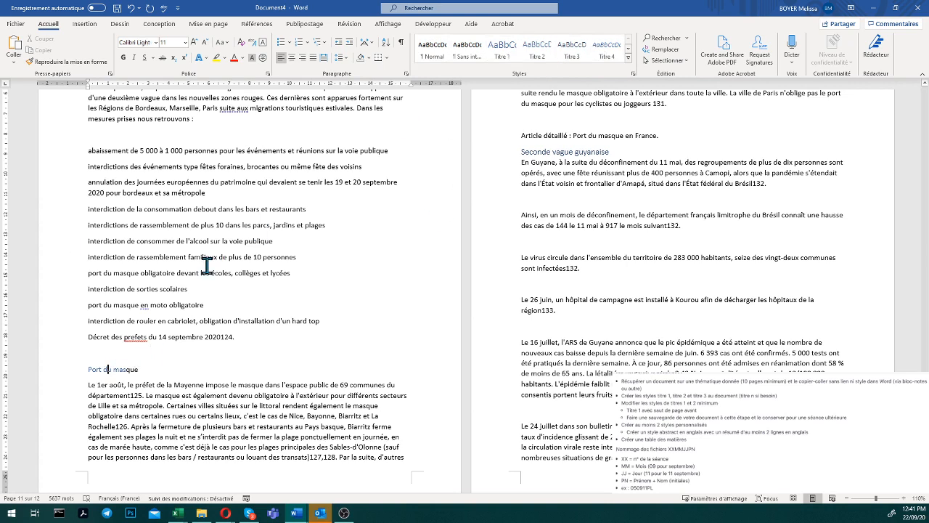
pyautogui.moveTo(158, 371); pyautogui.dragTo(90, 371)
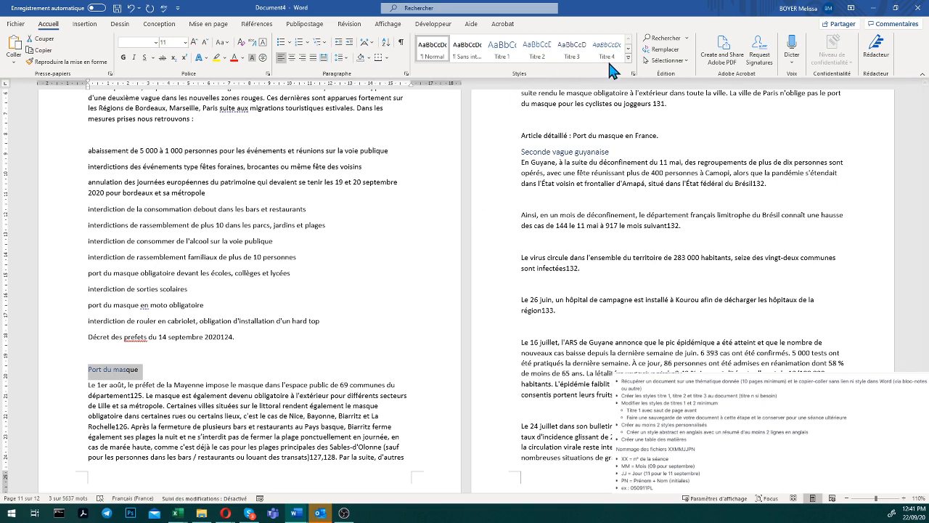
pyautogui.click(629, 50)
pyautogui.click(439, 47)
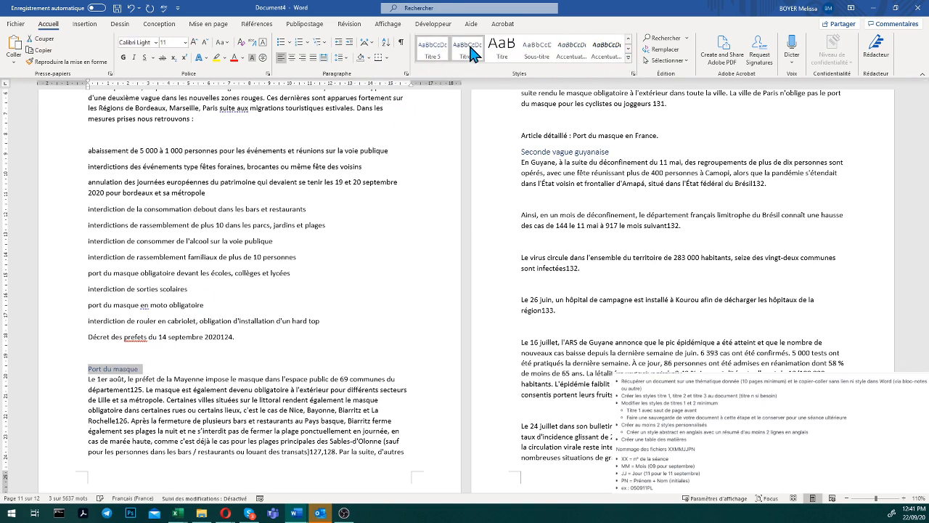
# Step: Modify the Titre 1 style, setting its font size to 22 and its font color to red
pyautogui.click(228, 320)
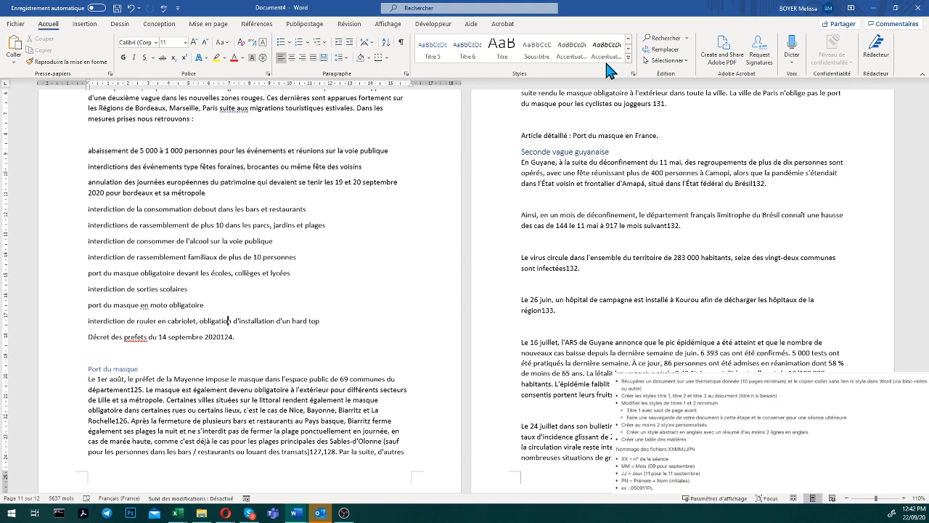
pyautogui.click(628, 38)
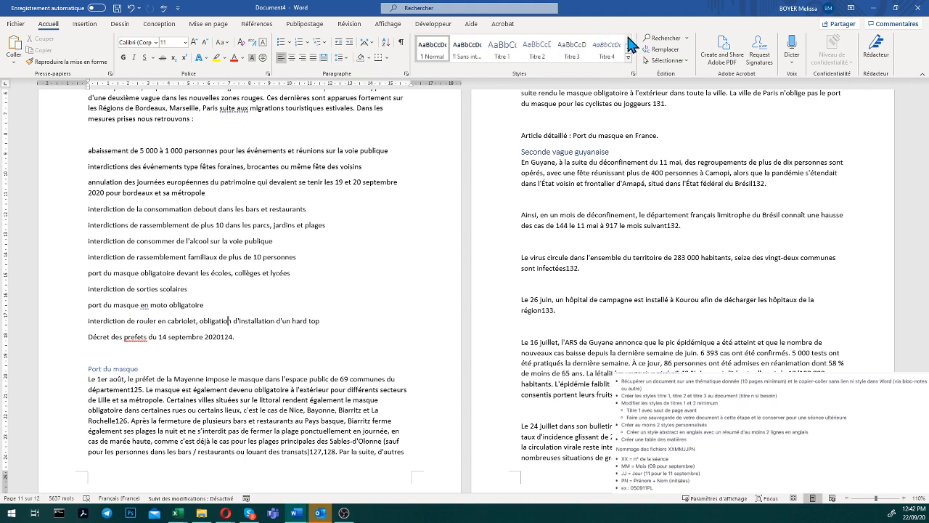
pyautogui.click(507, 49)
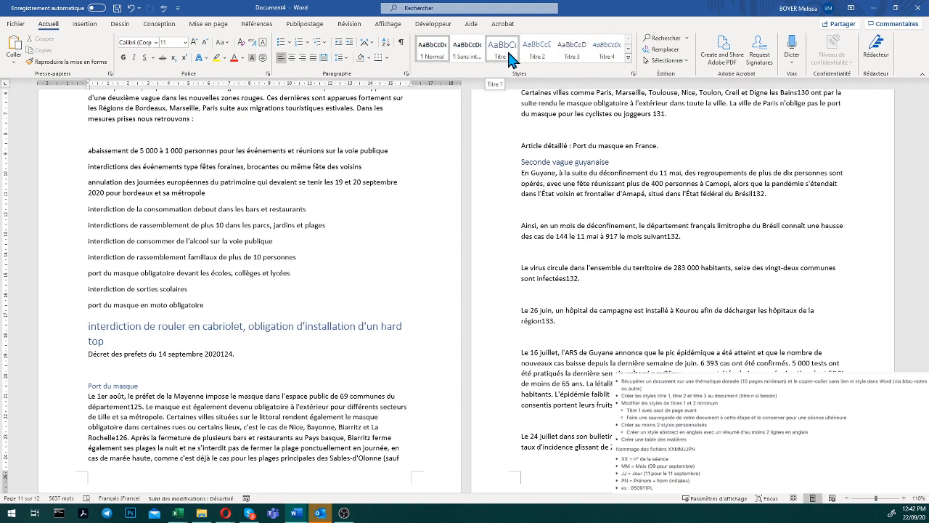
pyautogui.rightClick(507, 48)
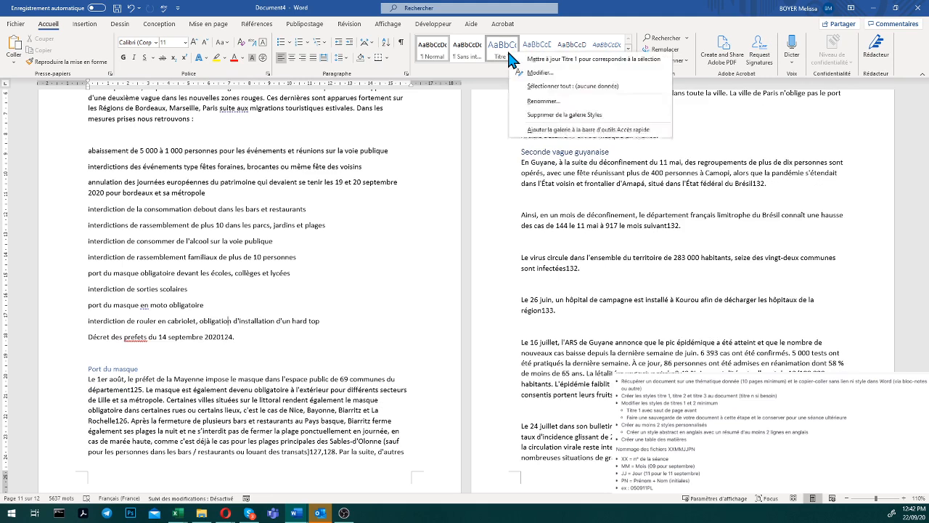
pyautogui.click(539, 74)
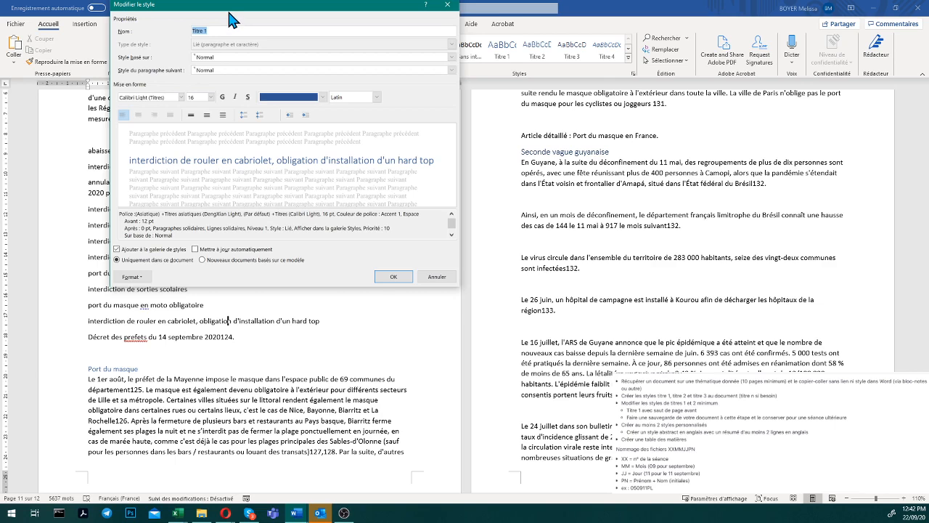
pyautogui.moveTo(229, 13); pyautogui.dragTo(301, 131)
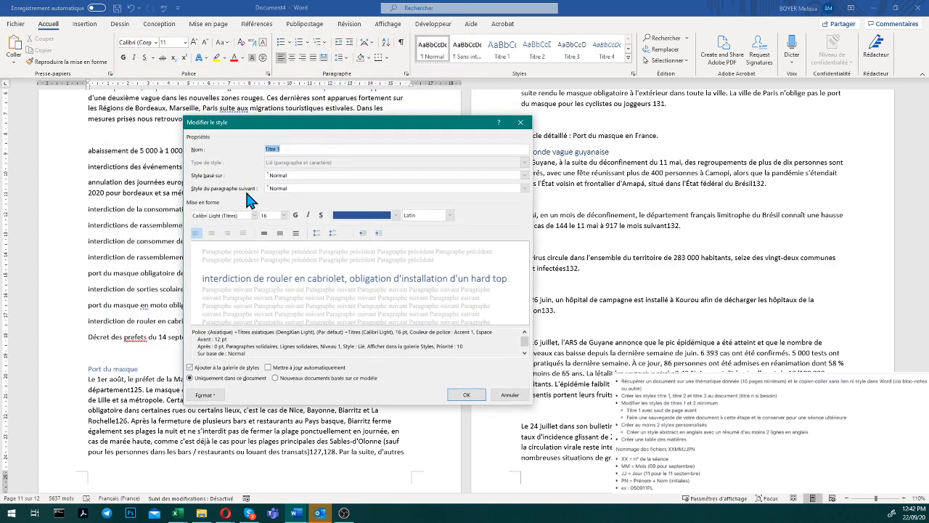
pyautogui.click(284, 215)
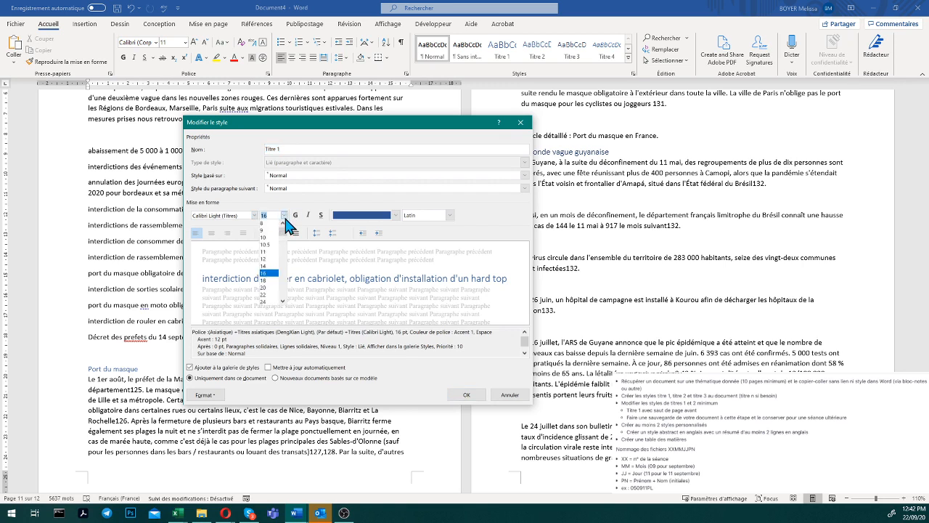
pyautogui.click(270, 295)
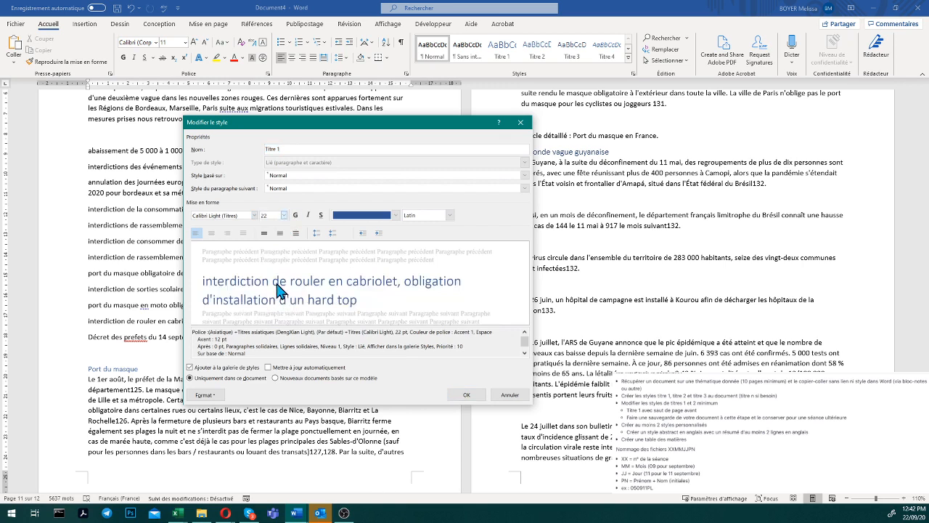
pyautogui.click(347, 217)
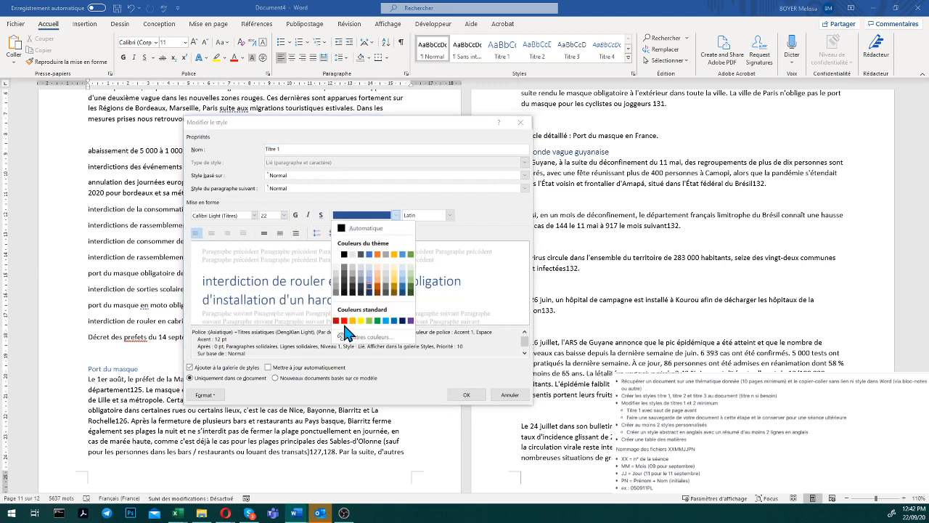
pyautogui.click(349, 331)
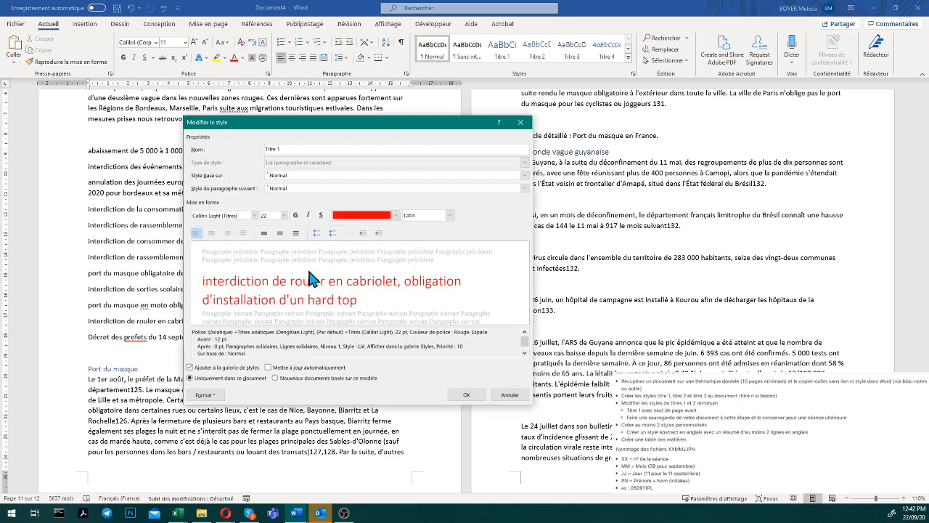
# Step: Set the Titre 1 style's font to Copperplate Gothic Bold and center its text
pyautogui.click(254, 215)
pyautogui.click(217, 291)
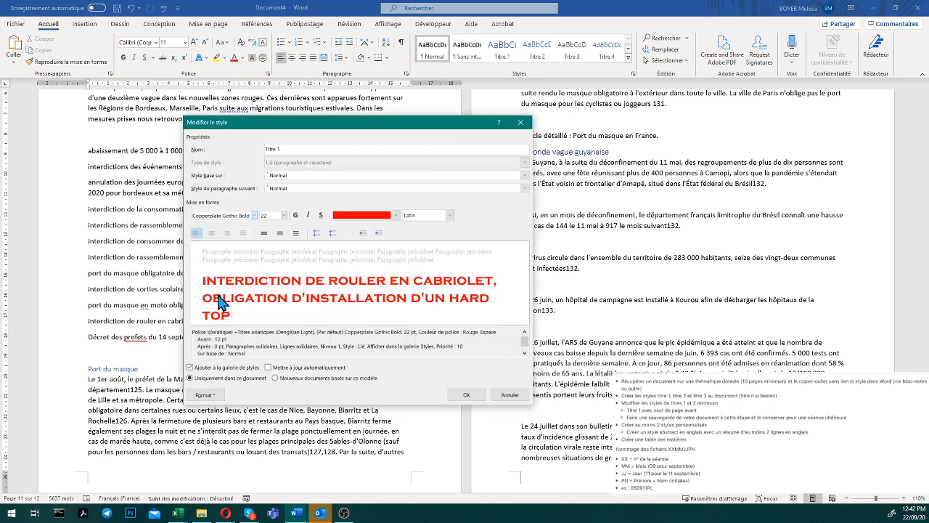
pyautogui.click(212, 231)
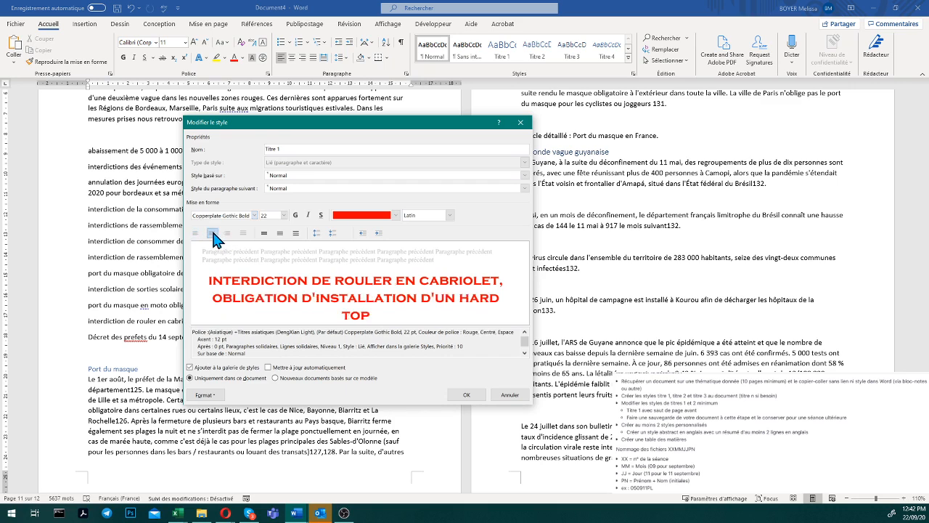
# Step: Add a red 3 pt box border with a closely spaced thin-thick line to the Titre 1 style
pyautogui.click(206, 395)
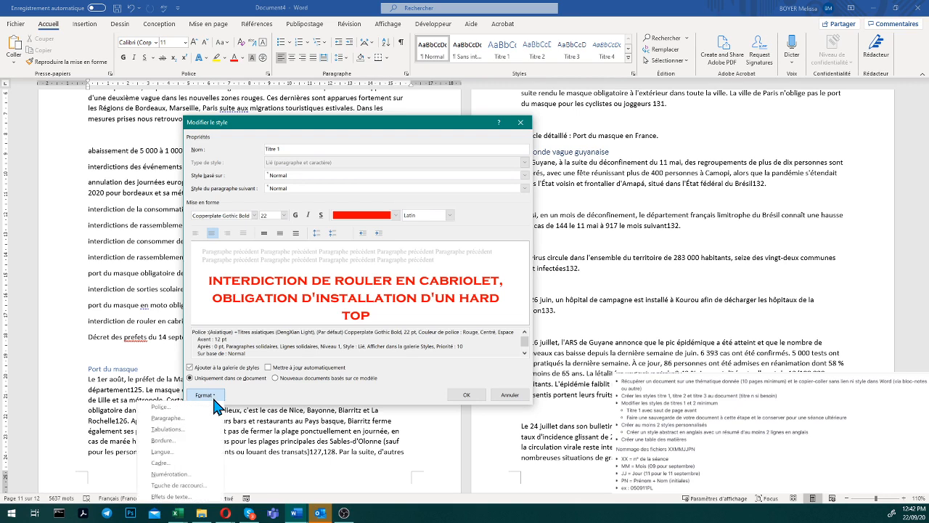
pyautogui.click(199, 440)
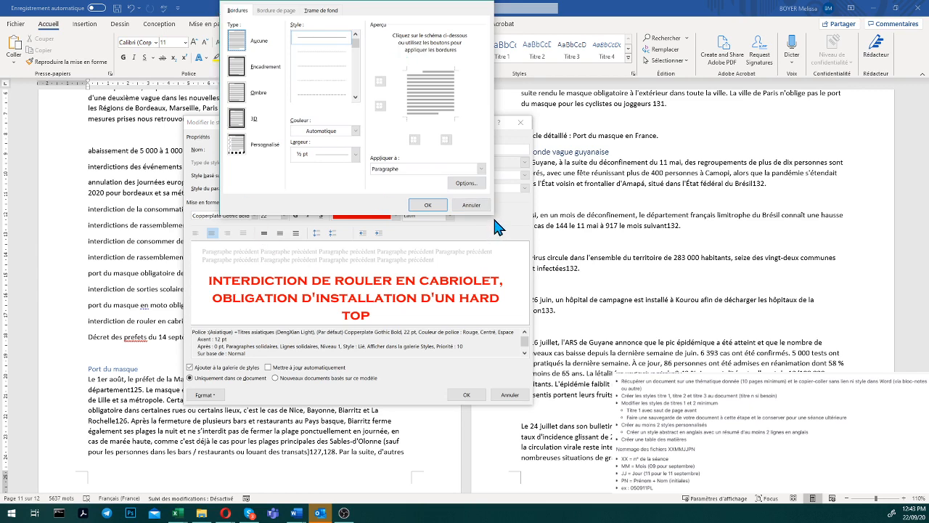
pyautogui.click(334, 67)
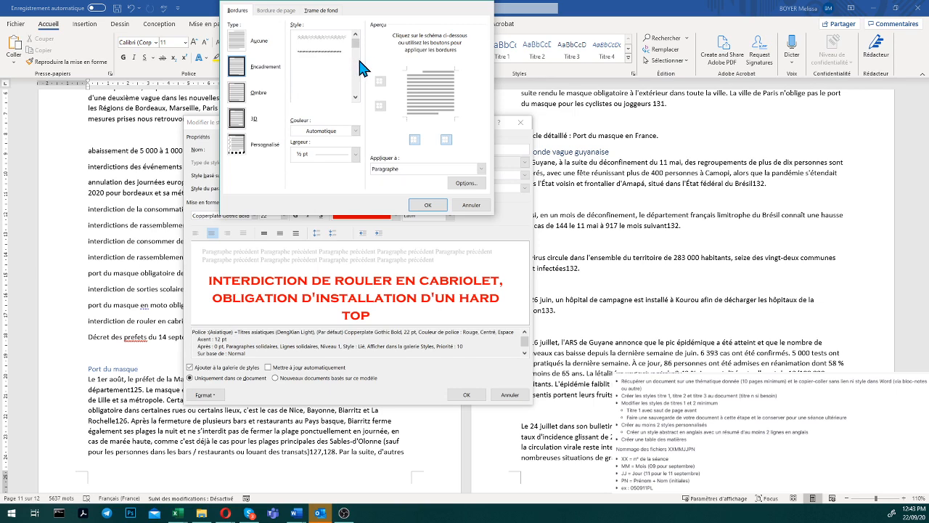
pyautogui.scroll(-5, 358, 60)
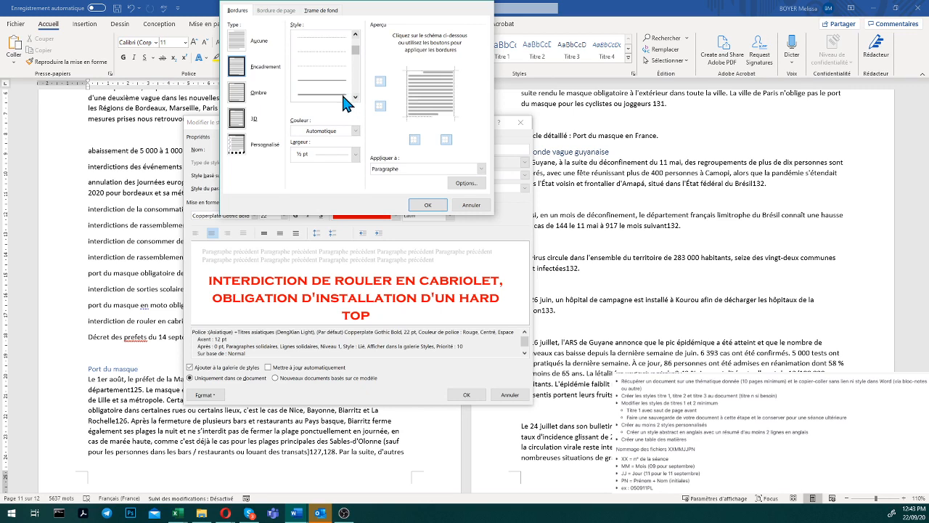
pyautogui.click(343, 94)
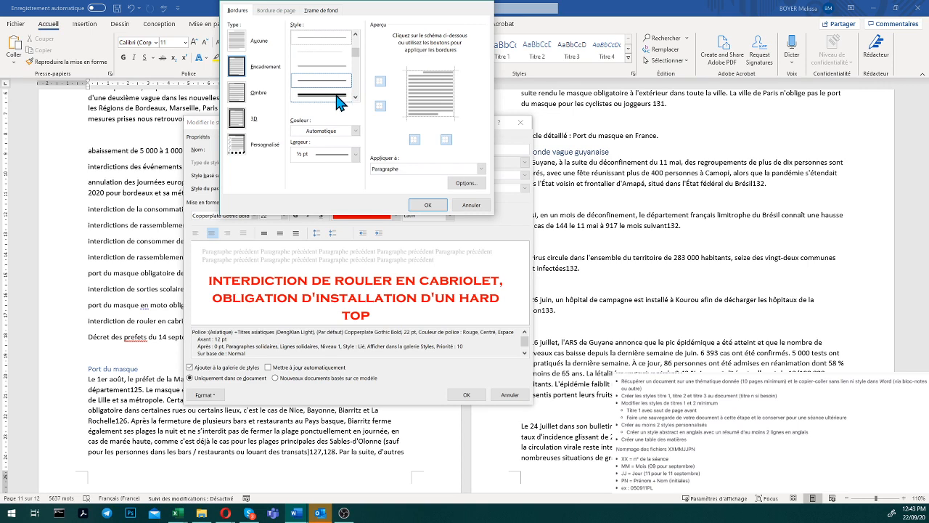
pyautogui.click(336, 95)
pyautogui.click(336, 102)
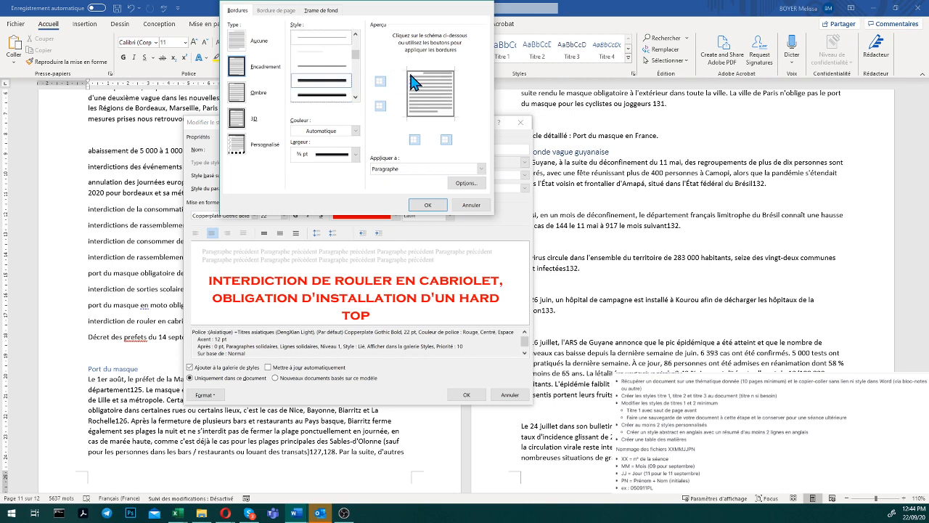
pyautogui.click(354, 131)
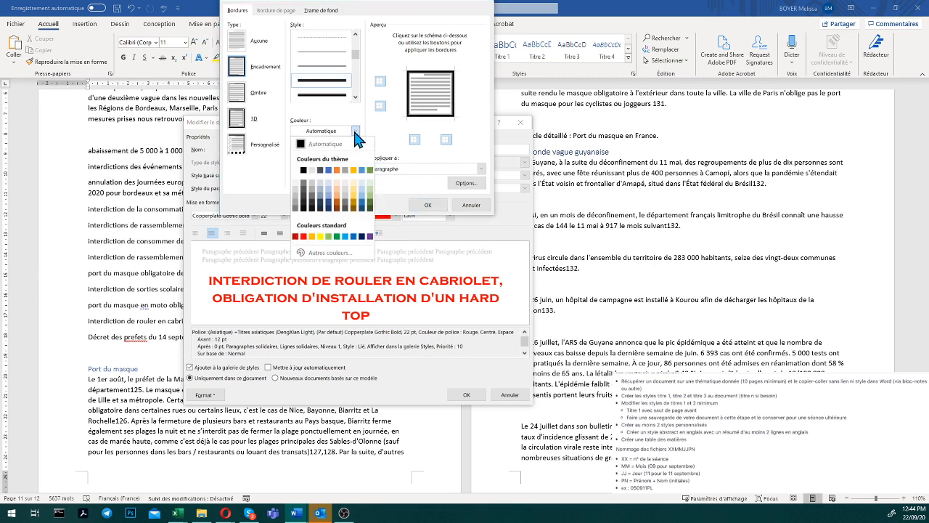
pyautogui.click(304, 236)
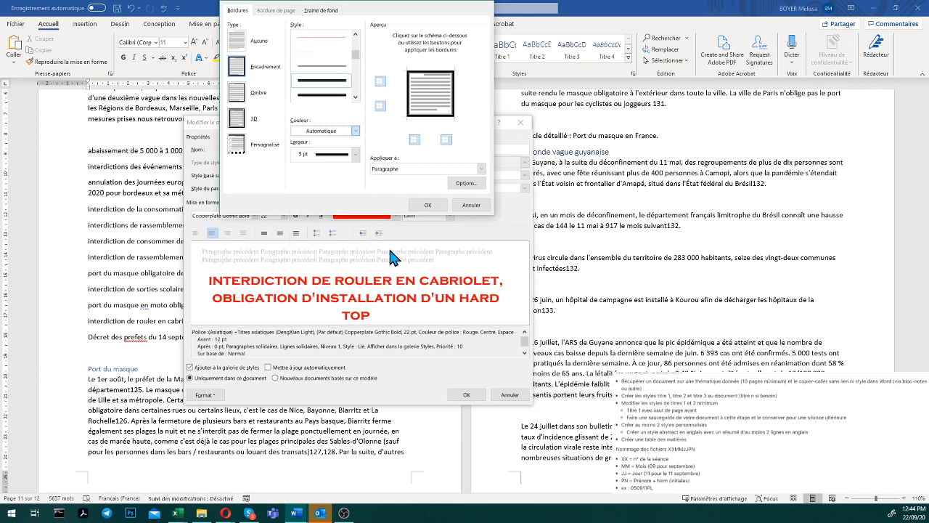
pyautogui.click(428, 205)
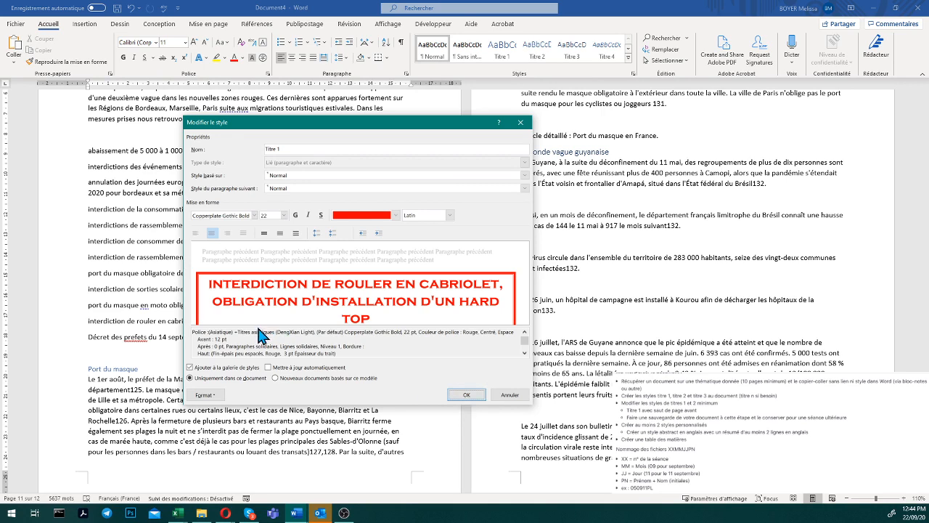
# Step: Set the Titre 1 paragraph spacing to 12 pt after and 1.5 line spacing, and save the style changes
pyautogui.click(217, 398)
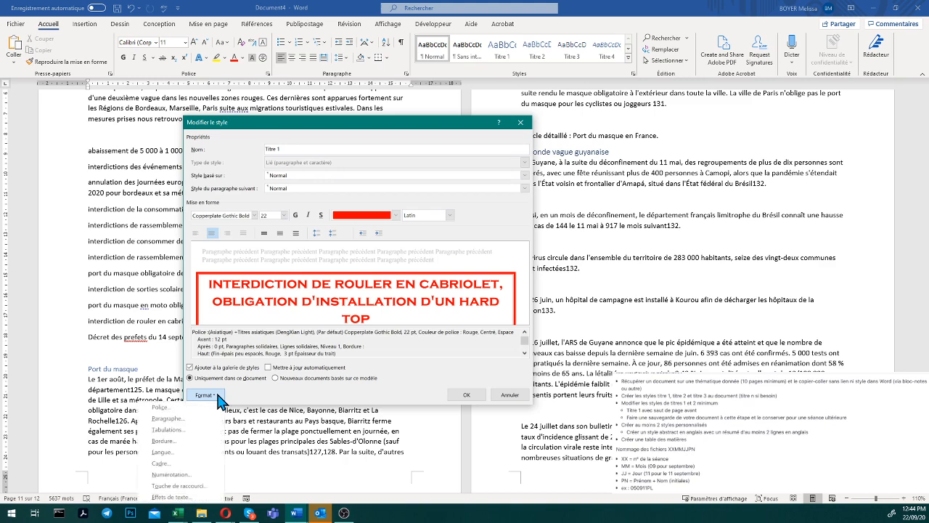
pyautogui.click(169, 418)
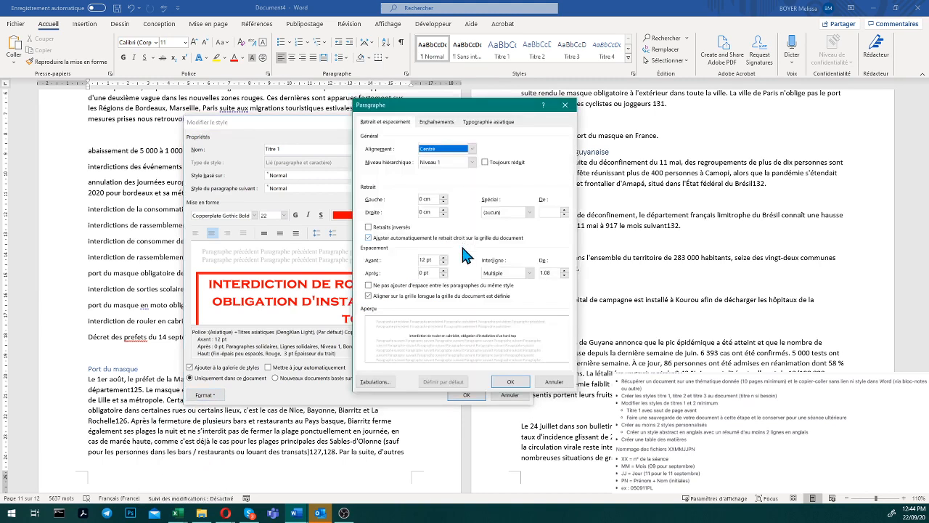
pyautogui.click(421, 273)
pyautogui.doubleClick(419, 273)
pyautogui.write('12')
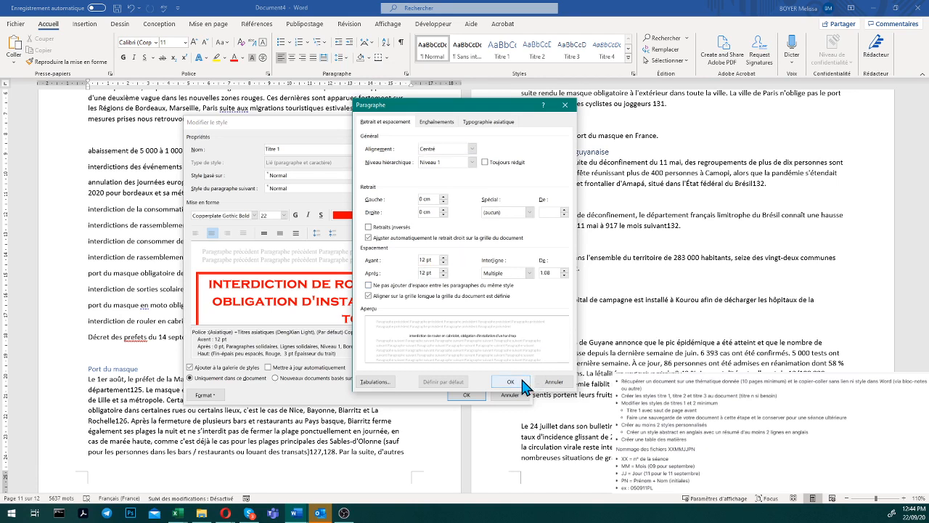
pyautogui.click(529, 273)
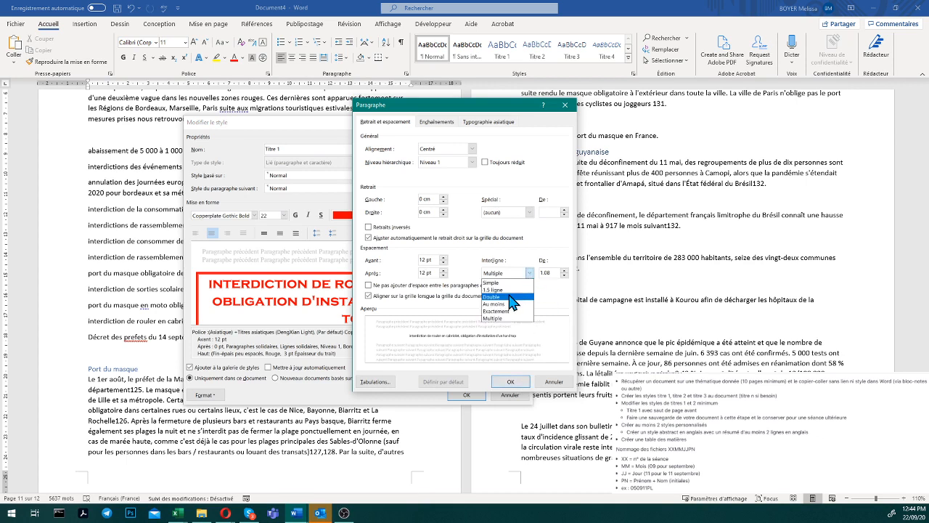
pyautogui.click(512, 290)
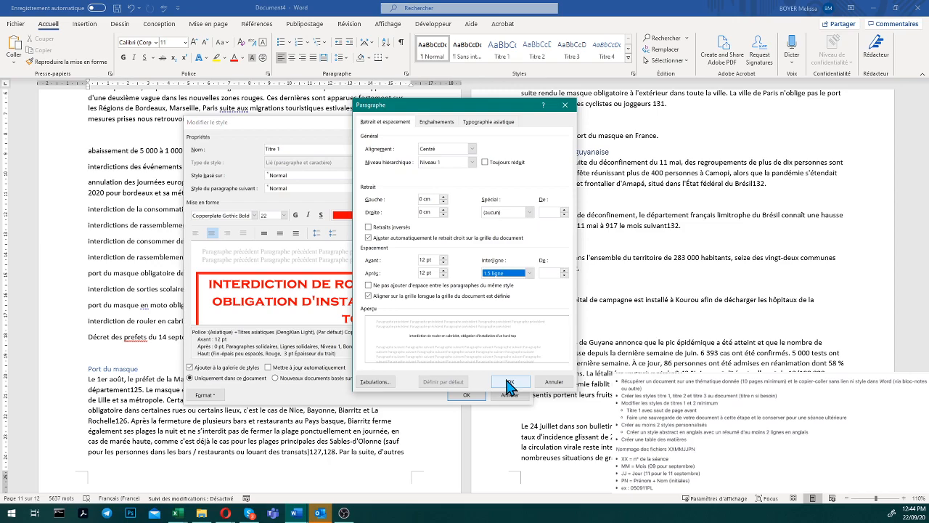
pyautogui.click(509, 382)
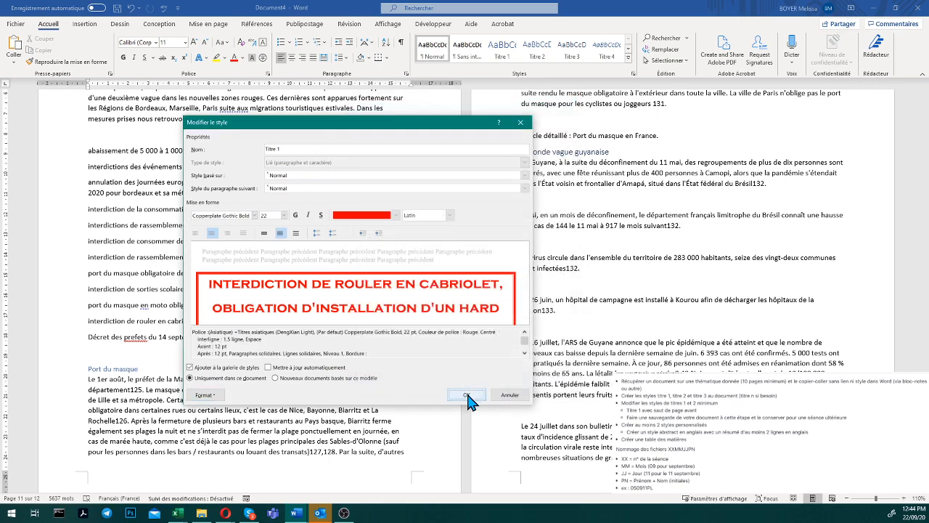
pyautogui.click(468, 396)
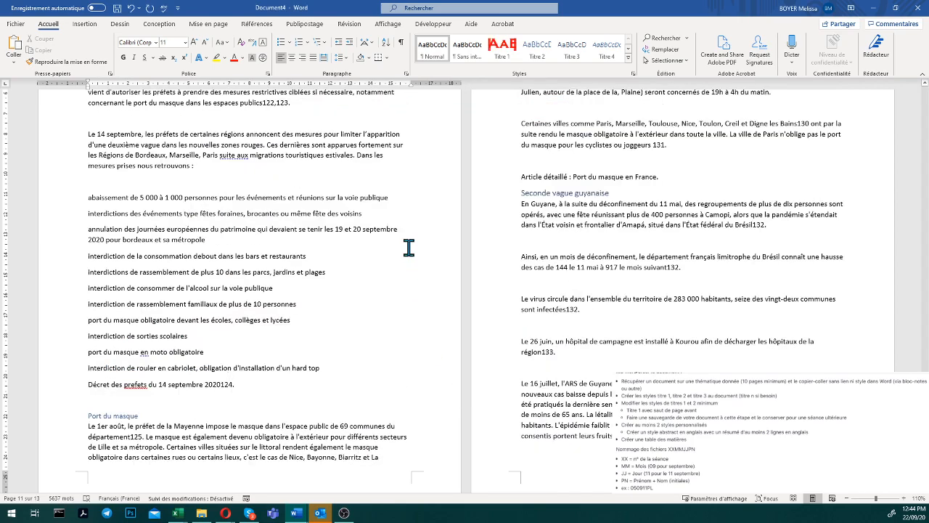
# Step: Modify the Titre 1 style so that each heading starts with a page break before it, and save the change
pyautogui.scroll(20, 409, 247)
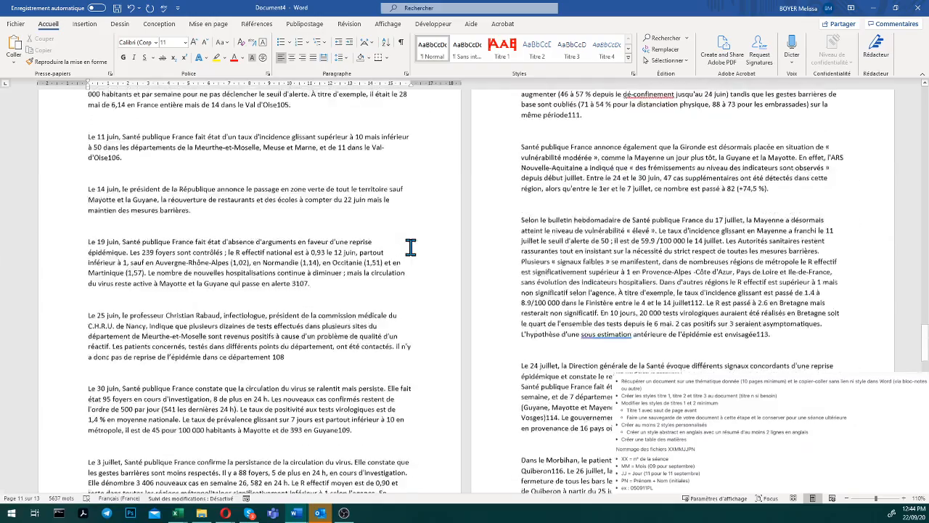
pyautogui.scroll(20, 410, 247)
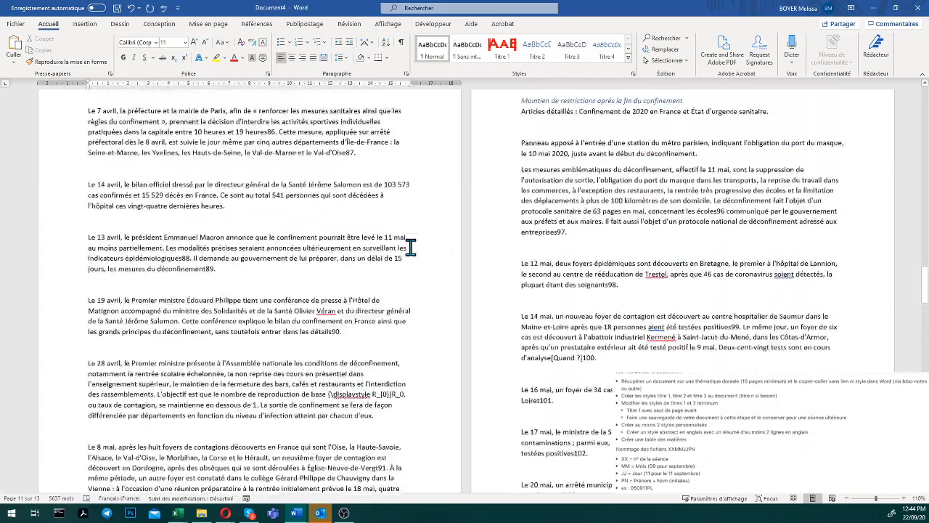
pyautogui.scroll(20, 410, 247)
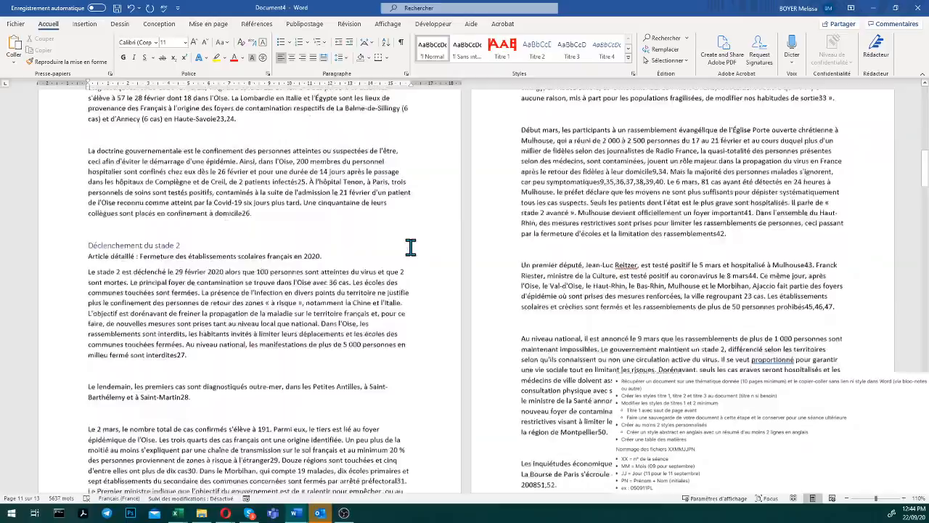
pyautogui.scroll(20, 410, 247)
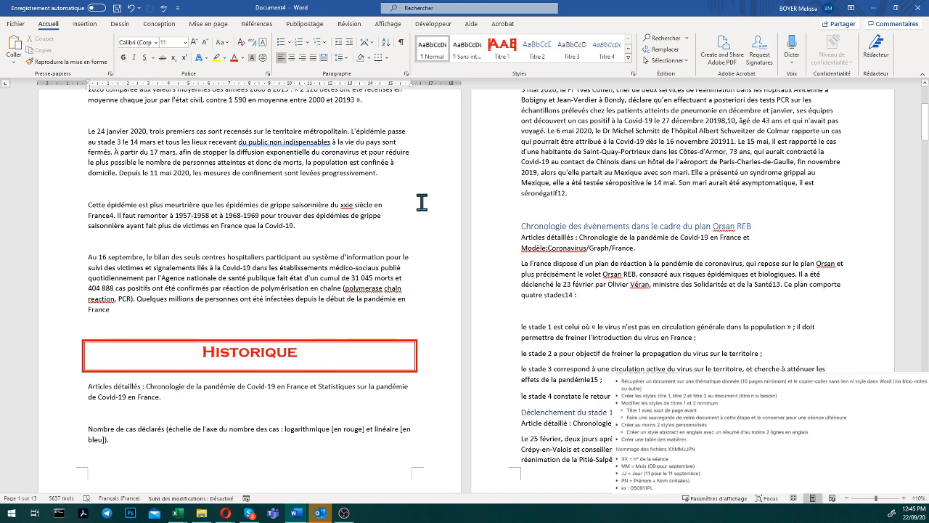
pyautogui.click(501, 49)
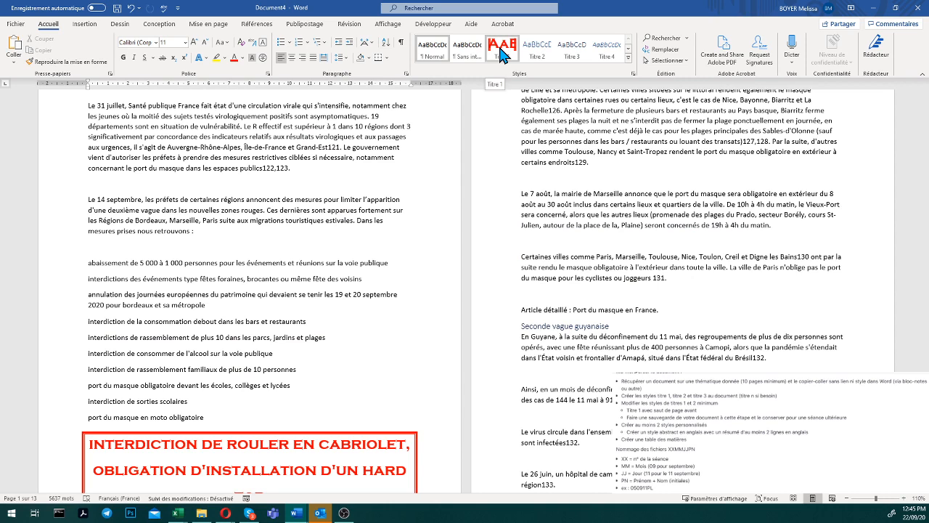
pyautogui.rightClick(502, 55)
pyautogui.click(530, 68)
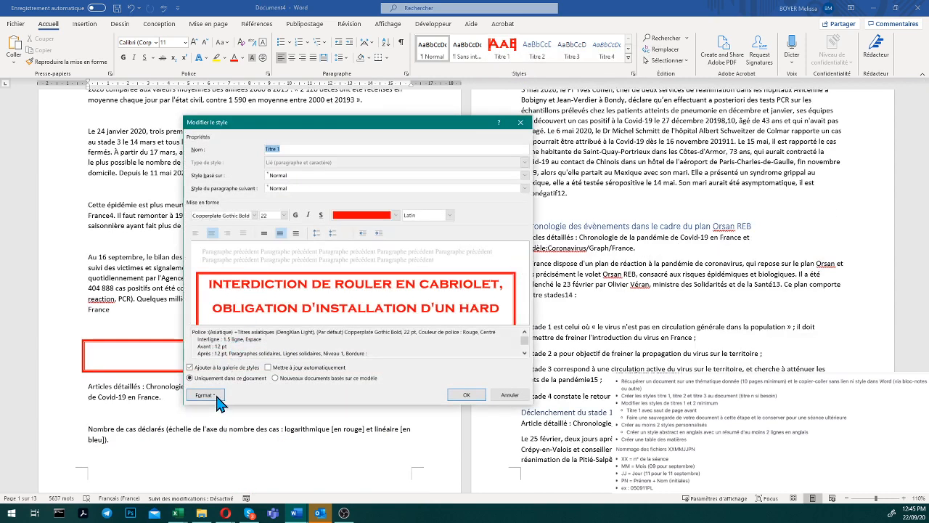
pyautogui.click(217, 398)
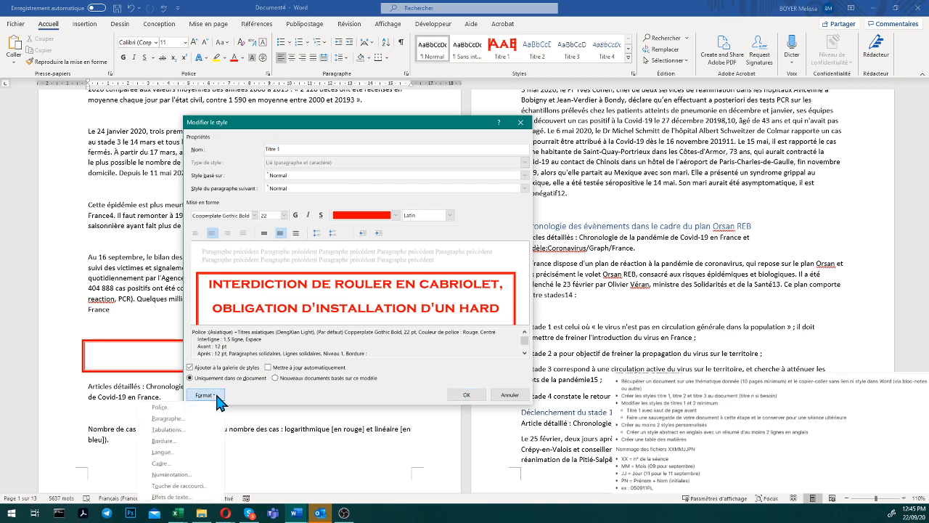
pyautogui.click(184, 419)
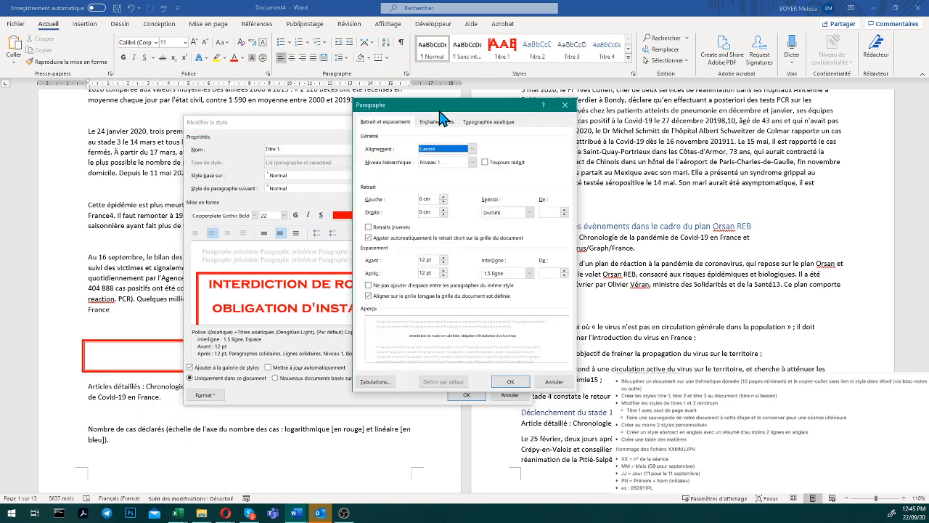
pyautogui.click(437, 121)
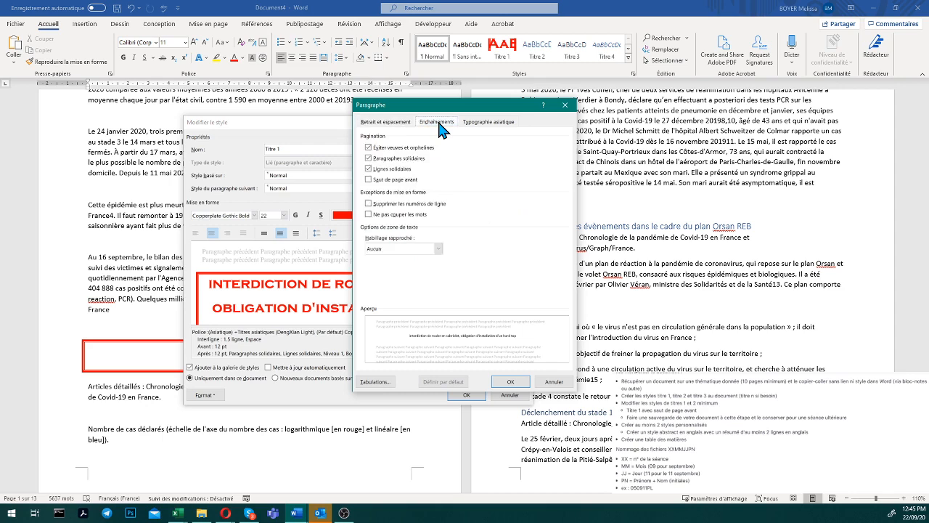
pyautogui.click(395, 181)
pyautogui.click(500, 380)
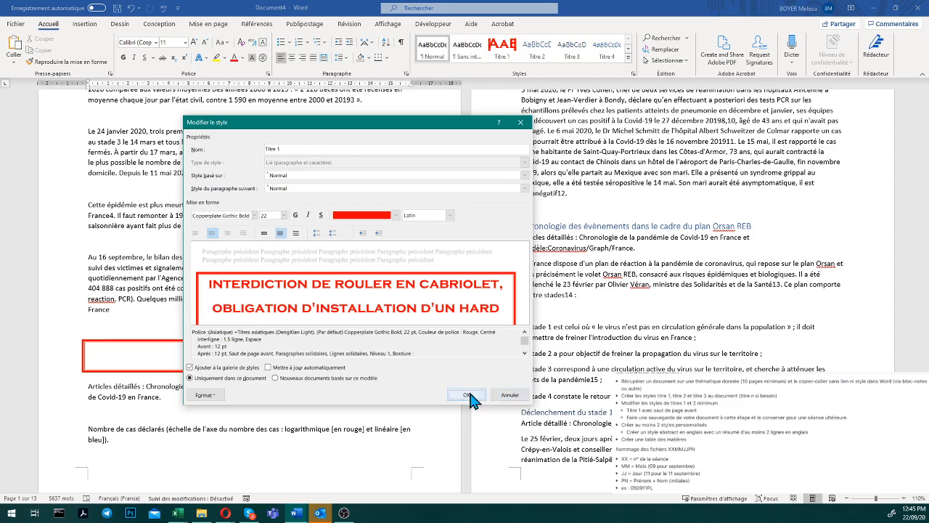
pyautogui.click(471, 395)
# Step: Modify the Normal style to use justified alignment and 1.5 line spacing, and save the change
pyautogui.scroll(5, 591, 300)
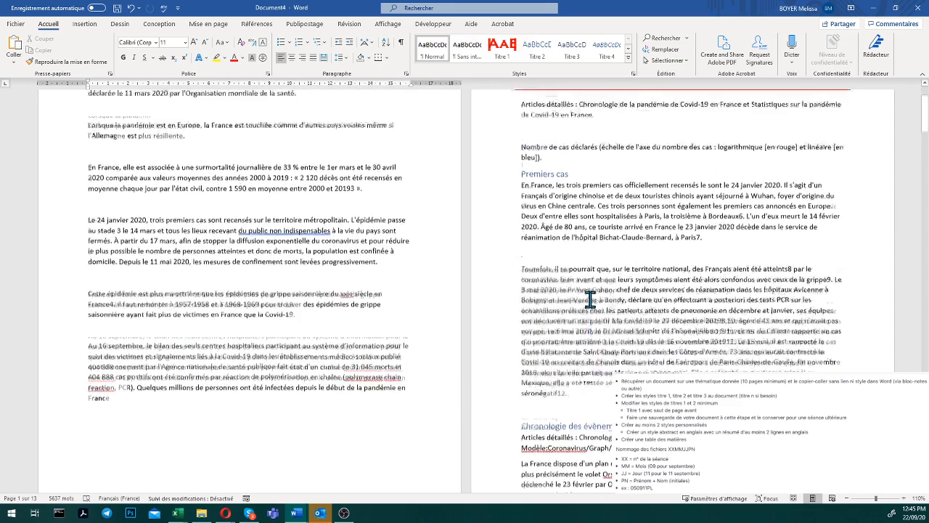
pyautogui.scroll(-1, 609, 254)
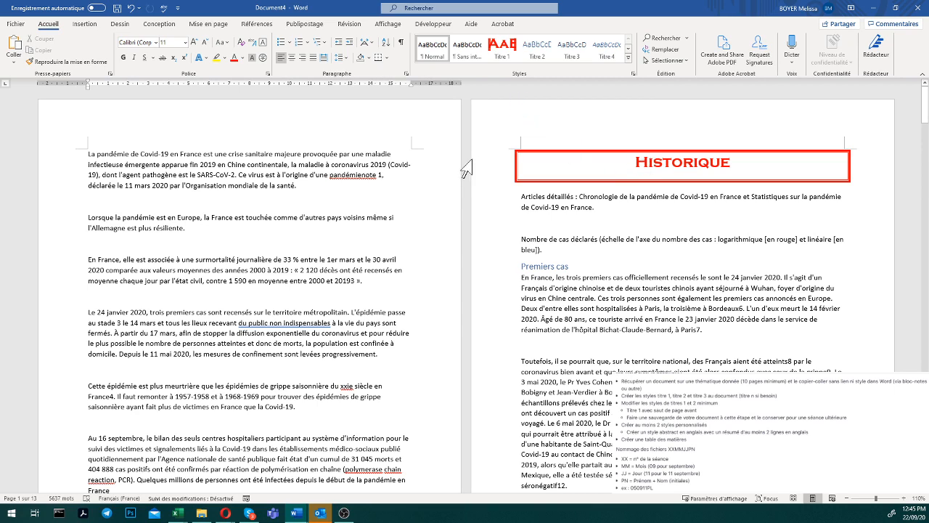
pyautogui.rightClick(434, 59)
pyautogui.click(464, 79)
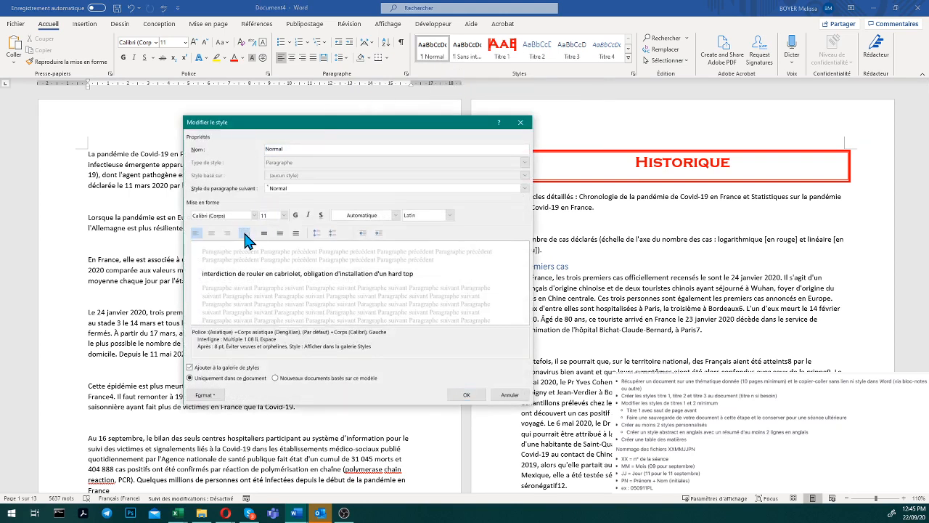
pyautogui.click(244, 233)
pyautogui.click(279, 233)
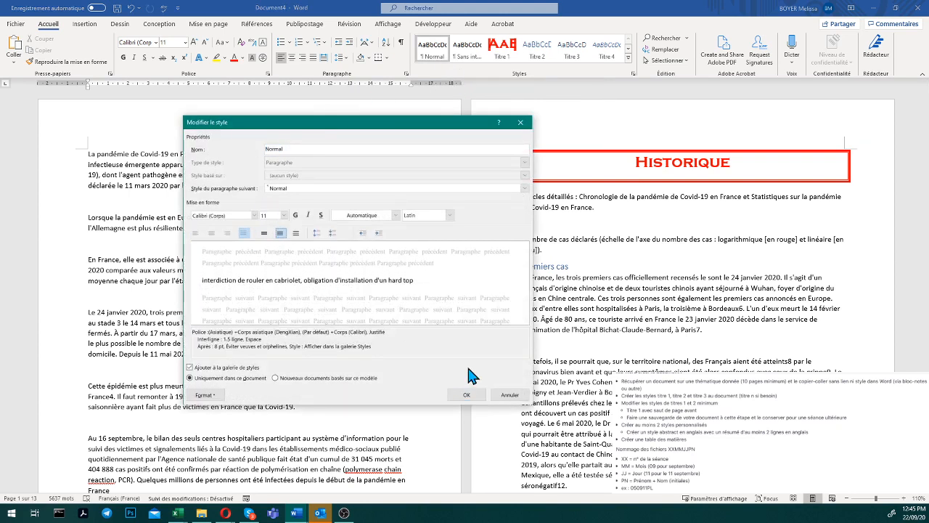
pyautogui.click(465, 396)
pyautogui.click(465, 395)
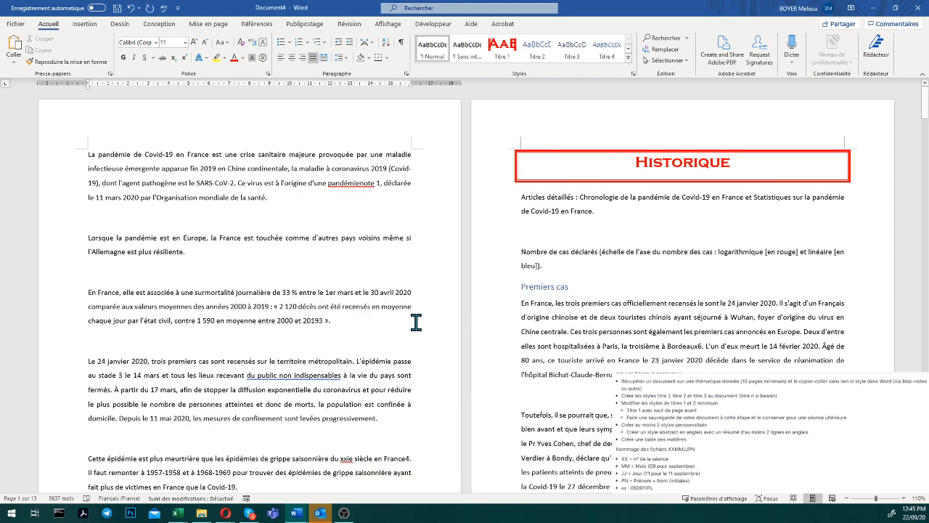
# Step: Set the Titre 2 style's font color to a custom dark orange, about RGB 222, 115, 34
pyautogui.scroll(-3, 393, 283)
pyautogui.scroll(3, 393, 283)
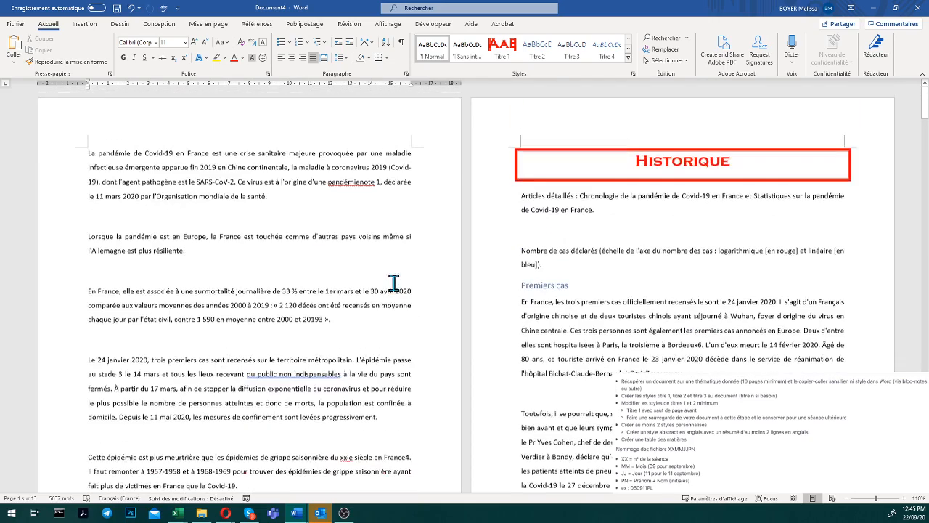
pyautogui.rightClick(542, 57)
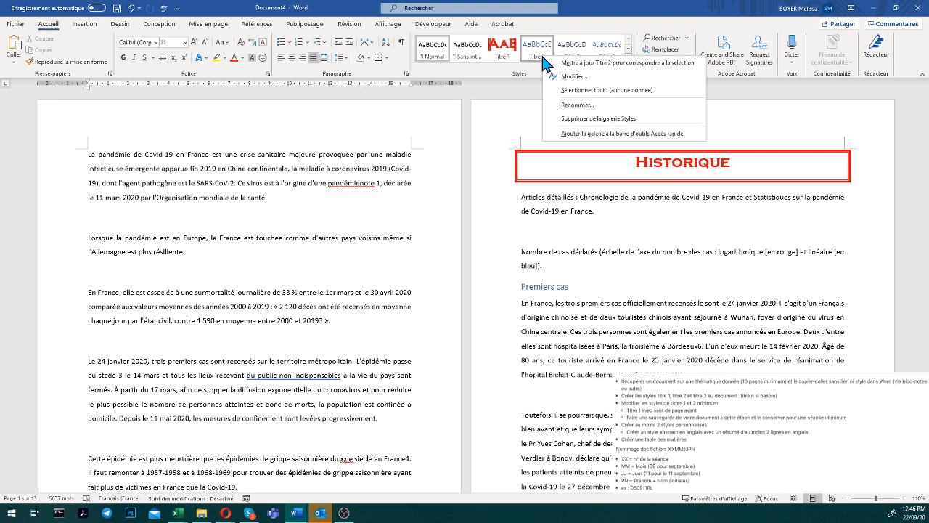
pyautogui.click(556, 77)
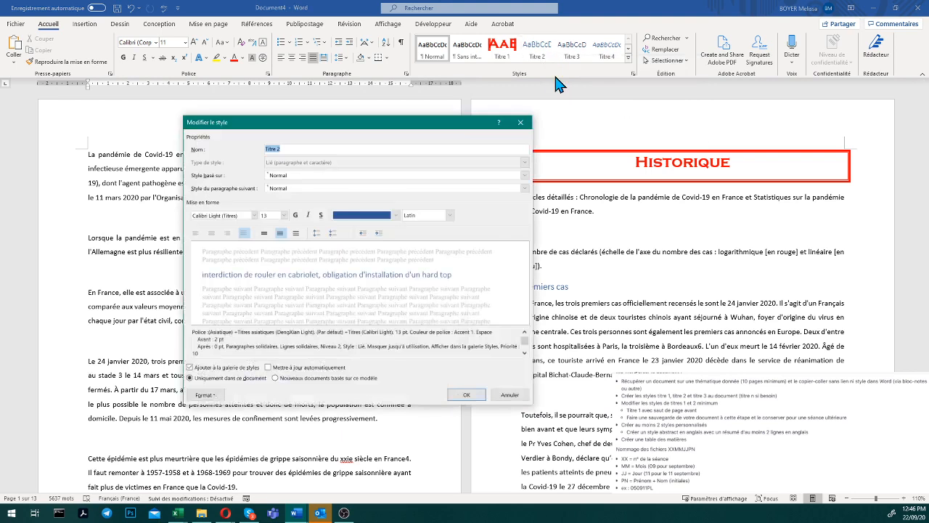
pyautogui.click(349, 221)
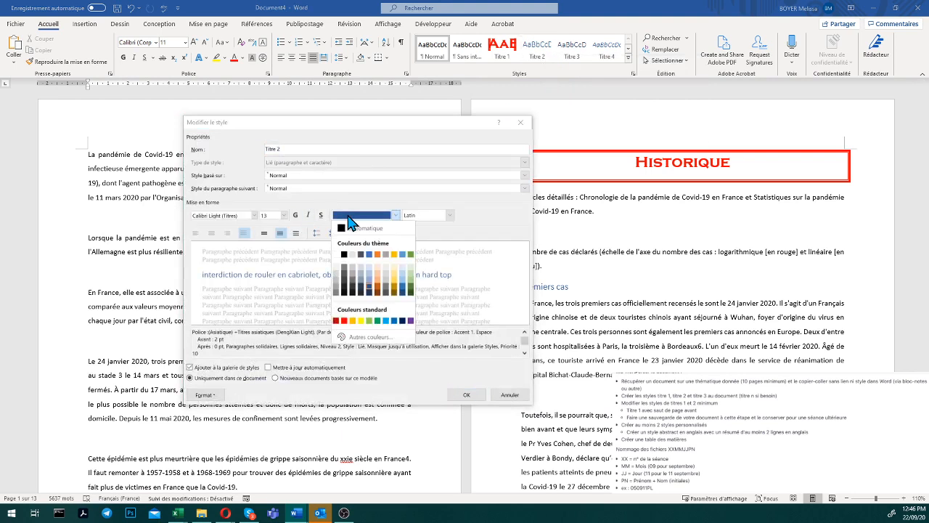
pyautogui.click(353, 320)
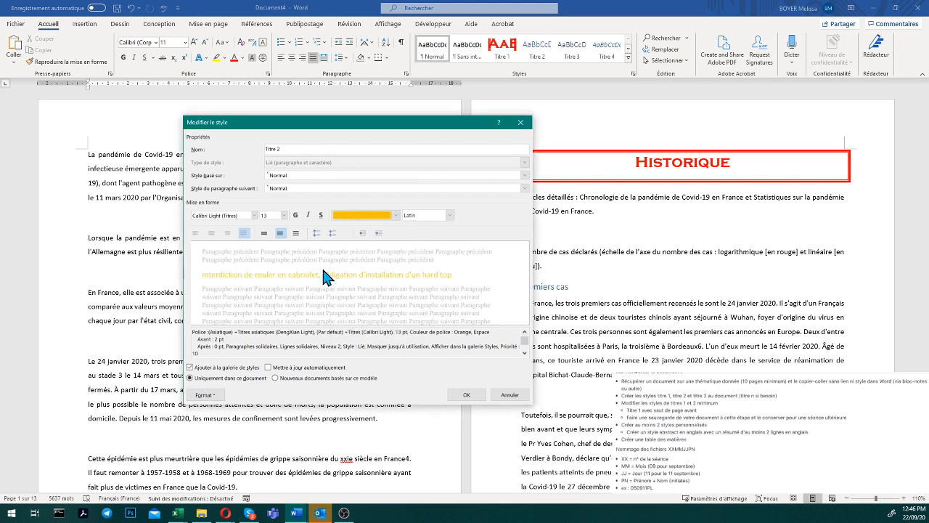
pyautogui.click(396, 215)
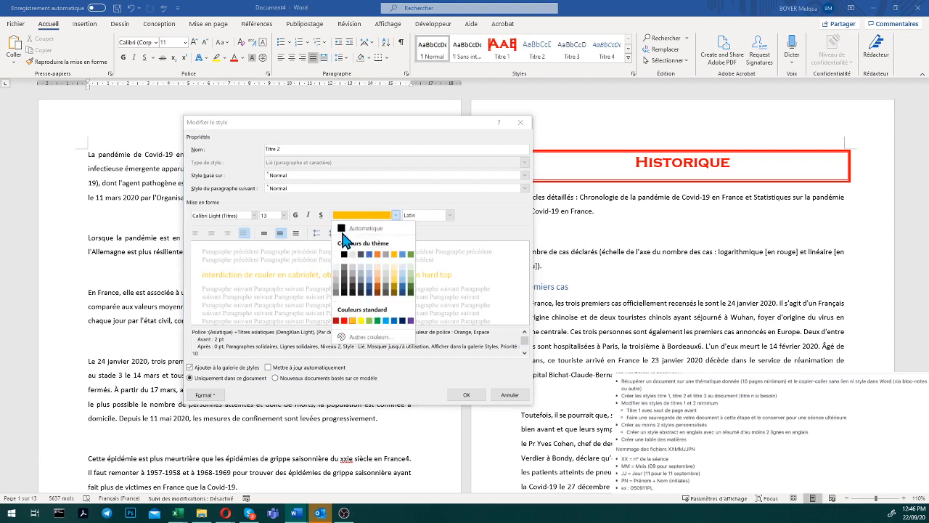
pyautogui.click(366, 337)
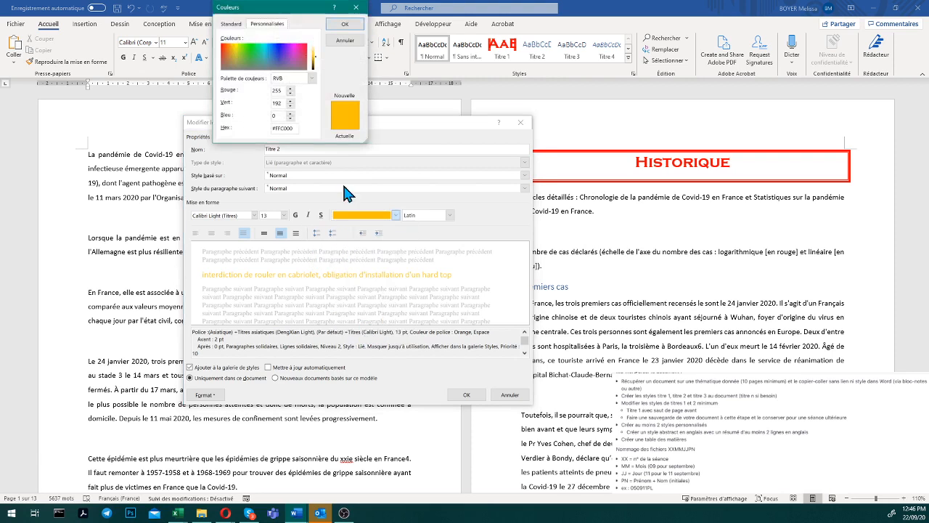
pyautogui.click(232, 54)
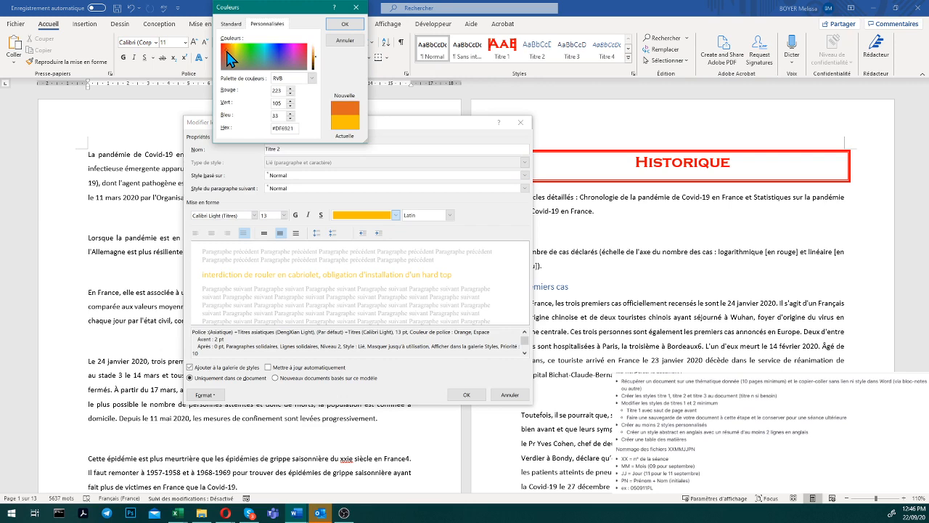
pyautogui.click(229, 49)
pyautogui.click(227, 50)
pyautogui.click(344, 24)
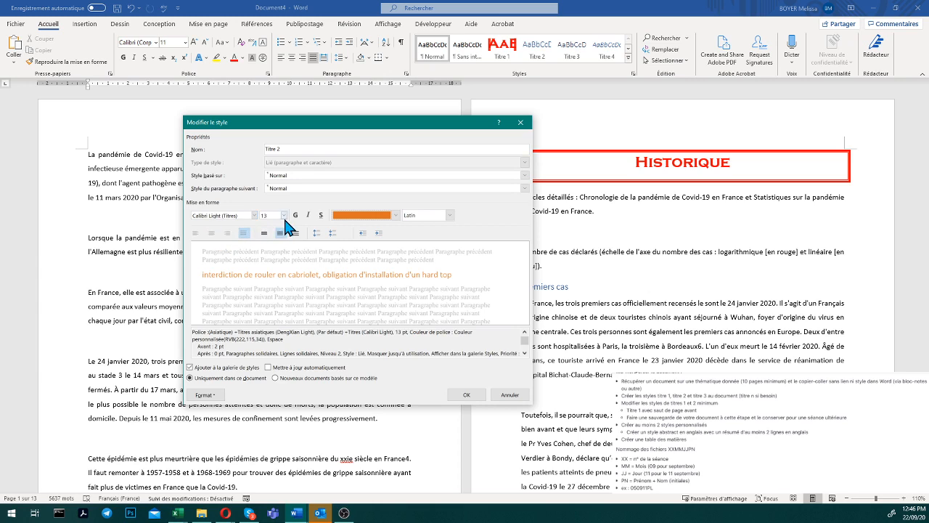
# Step: Underline the Titre 2 style's text and set its font to Gauge
pyautogui.click(322, 215)
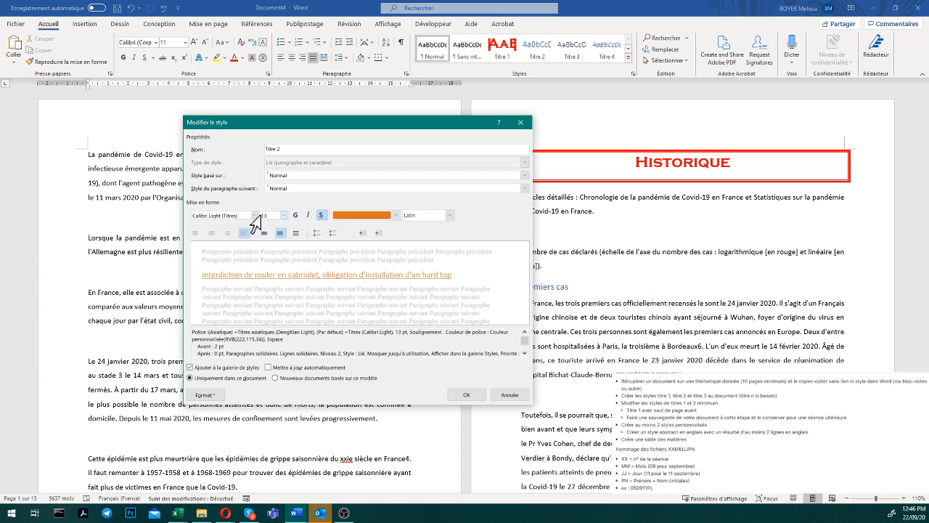
pyautogui.click(254, 215)
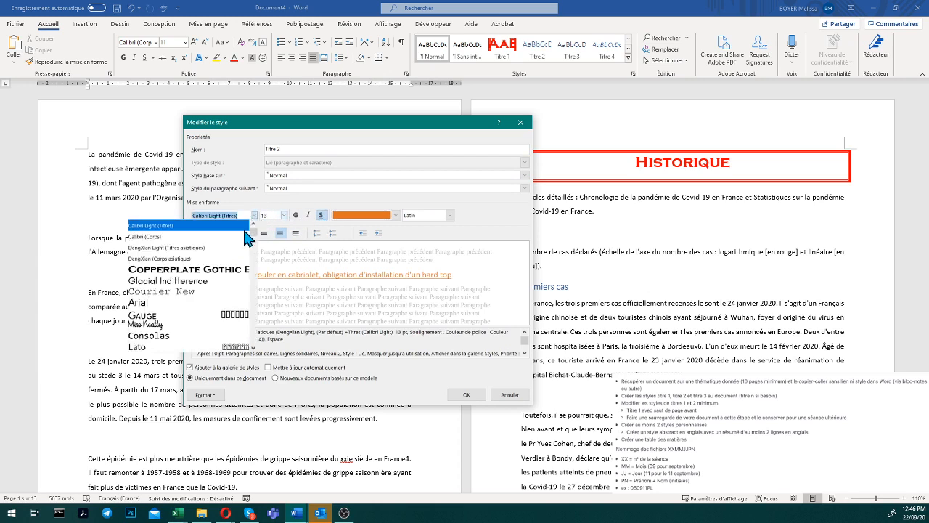
pyautogui.click(210, 315)
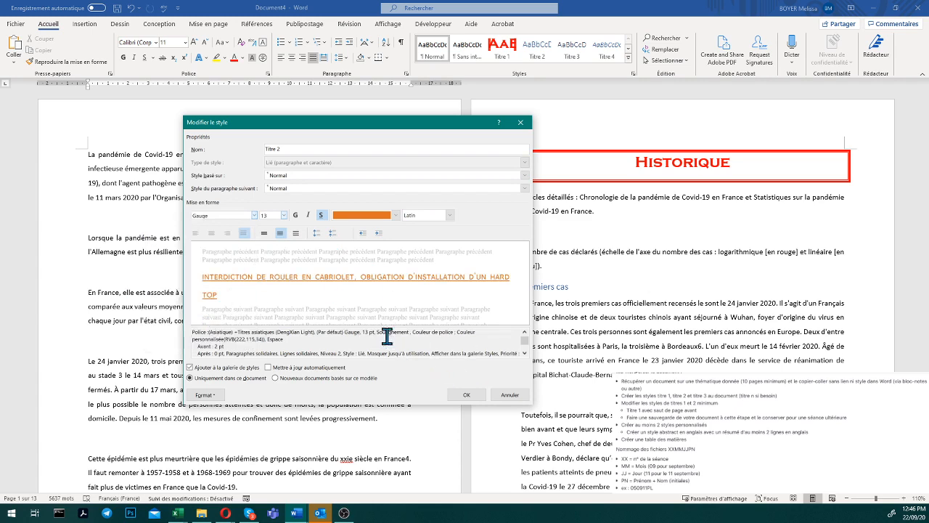
# Step: Add the 1), 2), 3) numbering format to the Titre 2 style, save it, and check the headings in the document
pyautogui.click(205, 395)
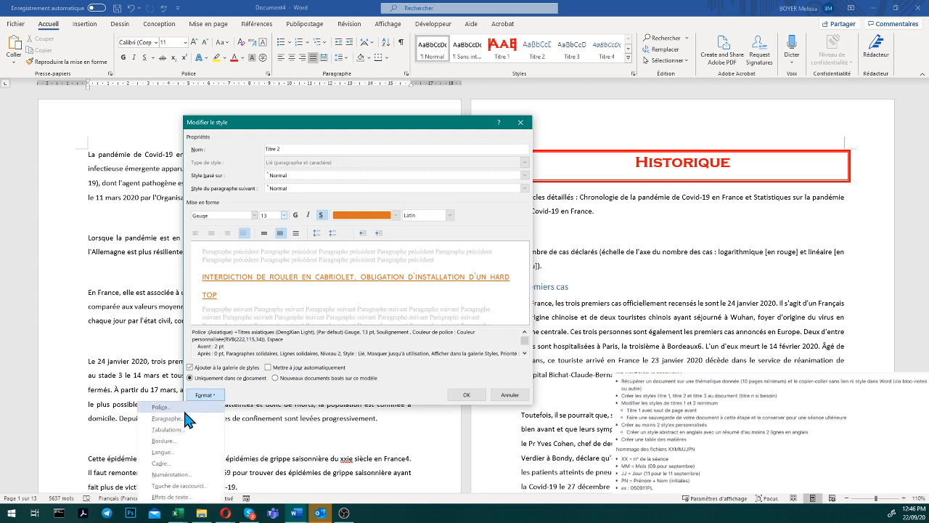
pyautogui.click(179, 478)
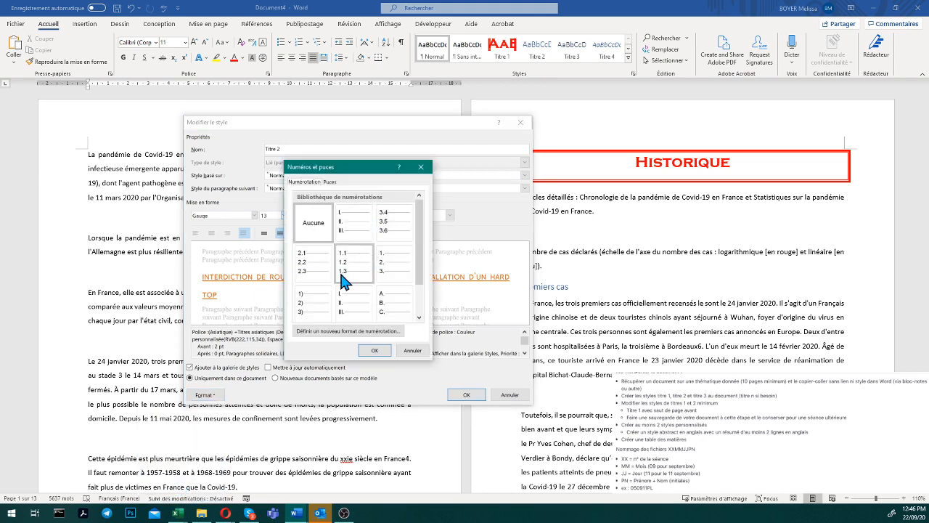
pyautogui.click(343, 263)
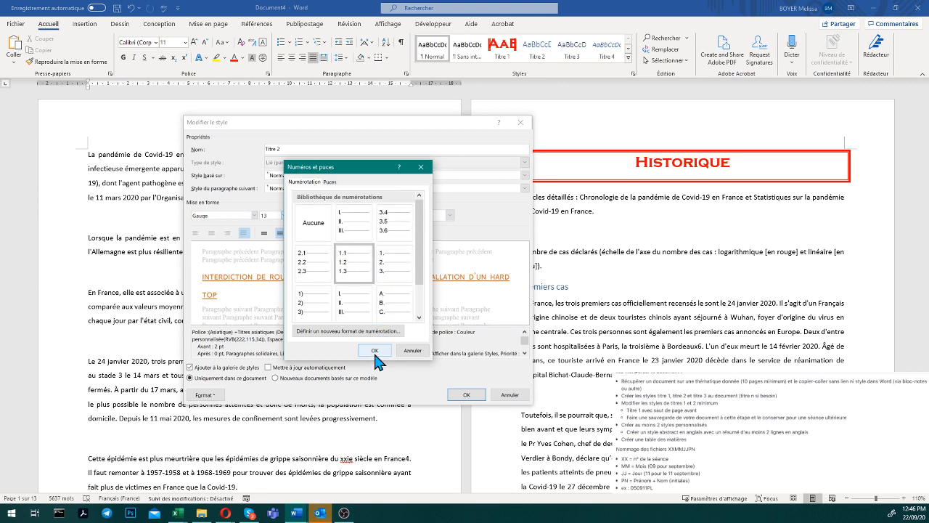
pyautogui.click(314, 317)
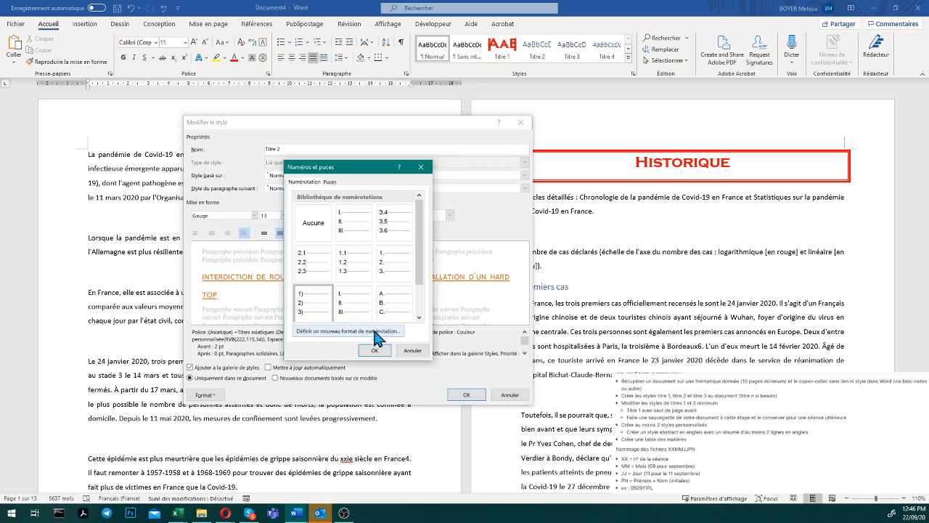
pyautogui.click(373, 352)
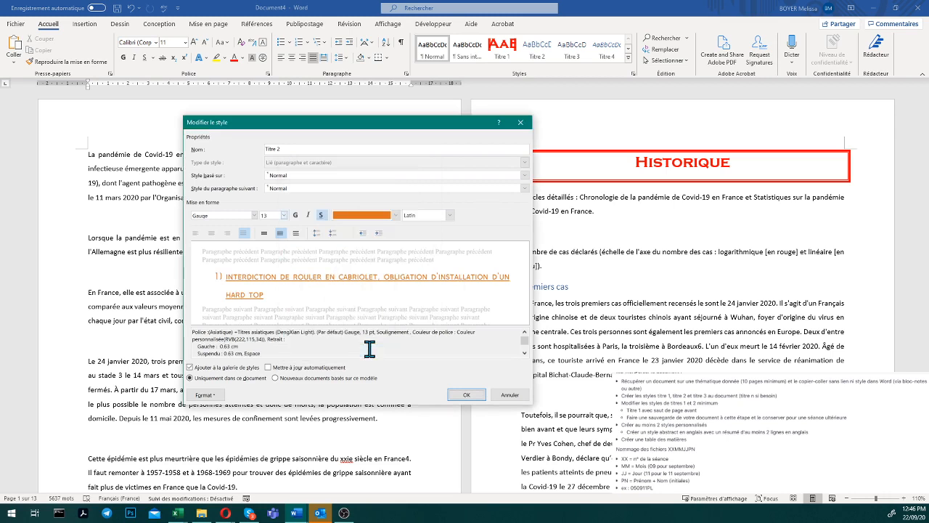
pyautogui.click(464, 394)
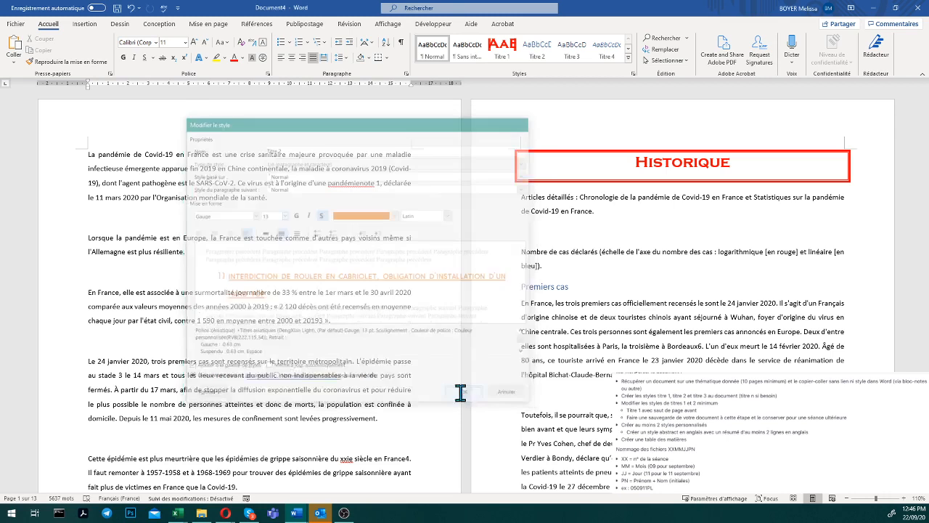
pyautogui.scroll(-15, 648, 325)
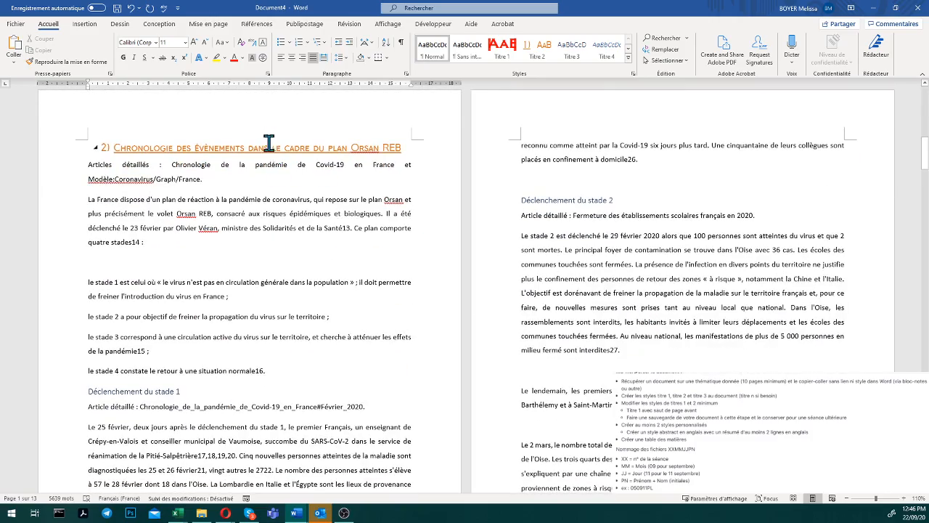
pyautogui.scroll(-5, 337, 263)
pyautogui.scroll(-15, 338, 263)
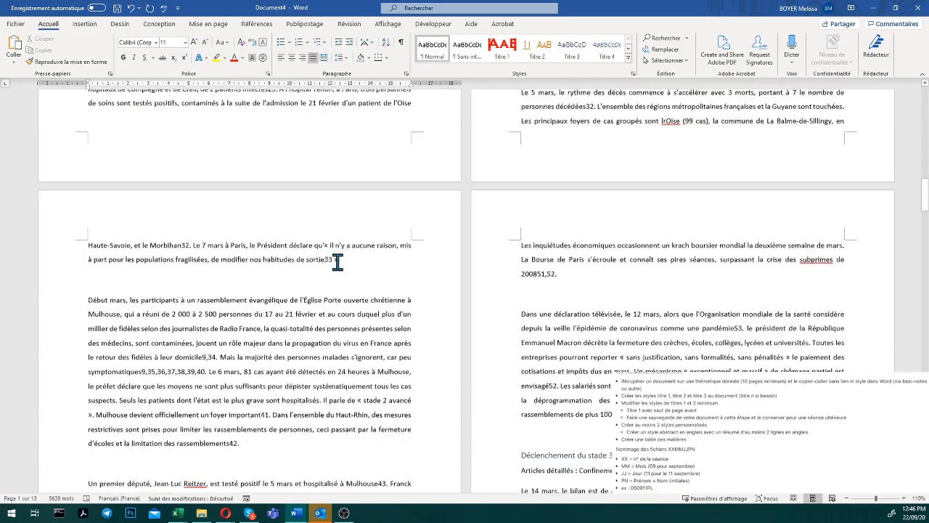
# Step: Look through the document's pages to check the applied styles, ending with the cursor in the "Nombre de cas déclarés" paragraph
pyautogui.scroll(-20, 337, 263)
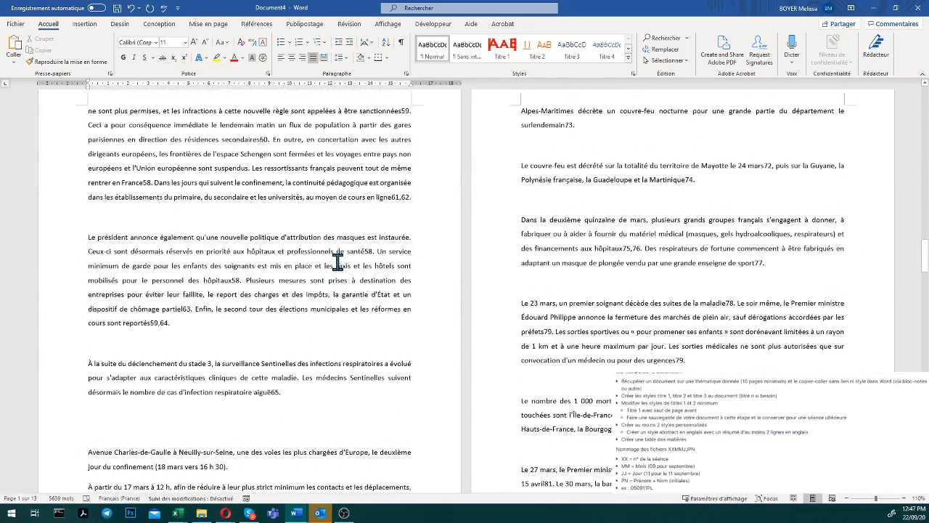
pyautogui.scroll(-5, 338, 262)
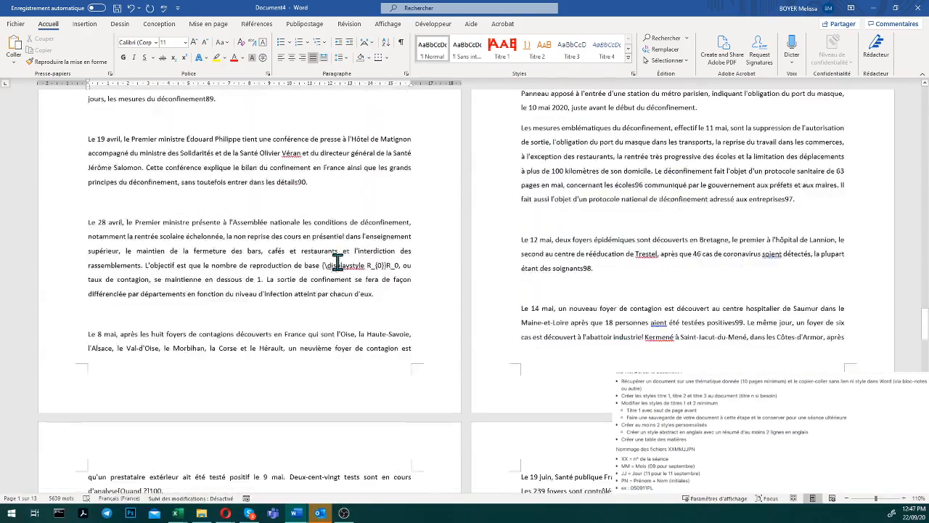
pyautogui.scroll(-4, 493, 359)
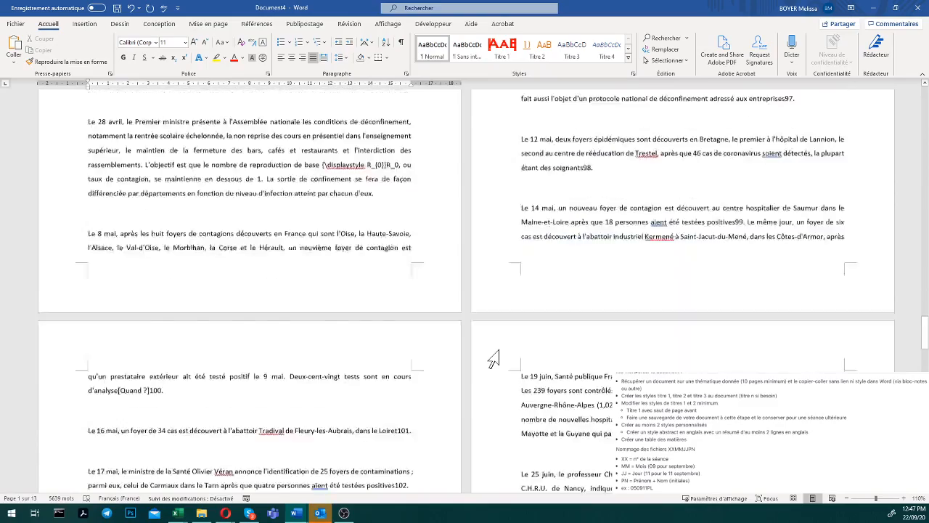
pyautogui.scroll(15, 493, 359)
pyautogui.scroll(15, 493, 359)
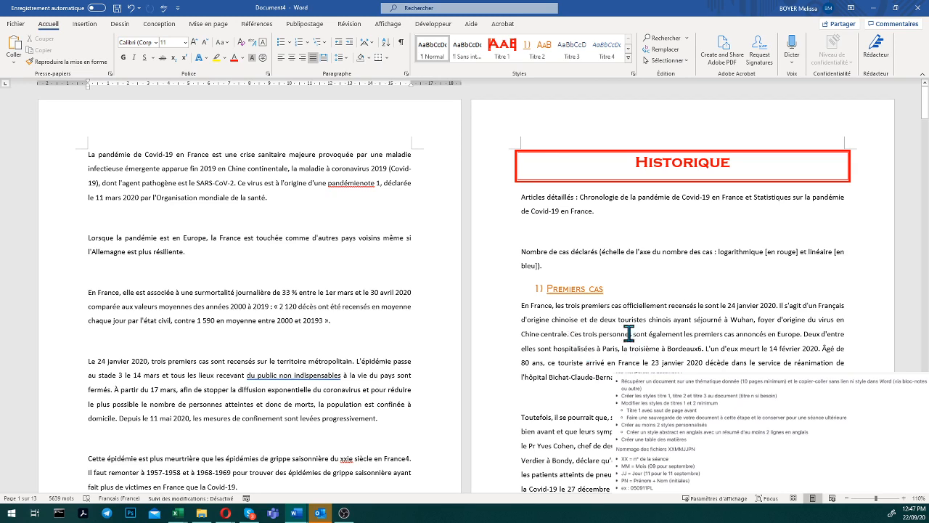
pyautogui.click(603, 247)
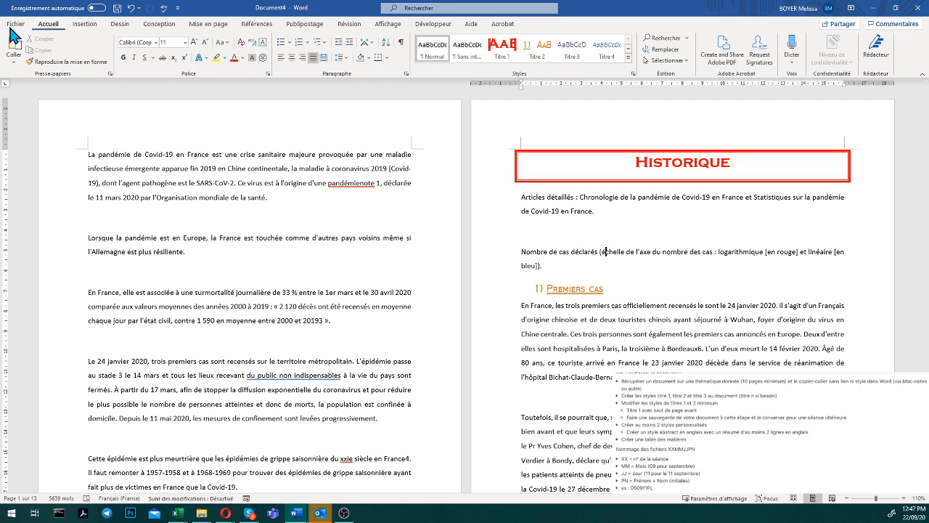
# Step: Start saving the document locally and browse for a destination folder
pyautogui.click(117, 9)
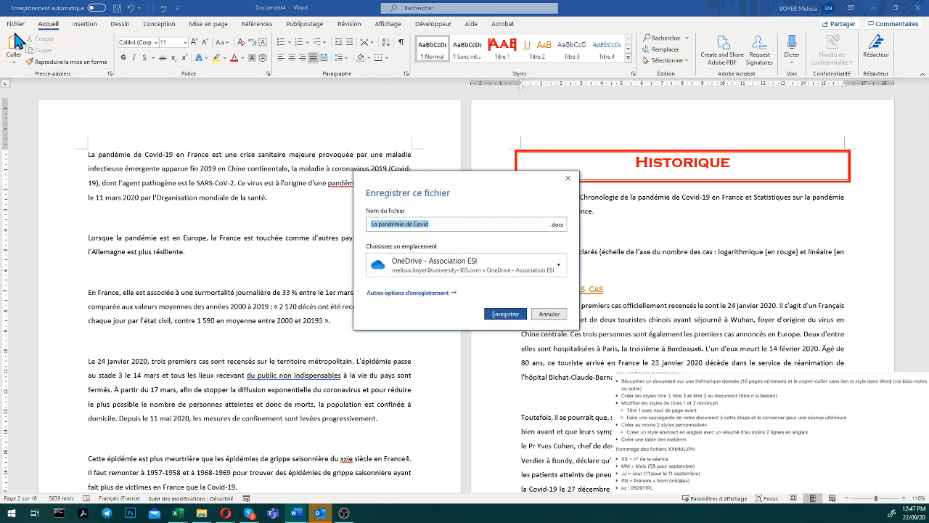
pyautogui.click(385, 295)
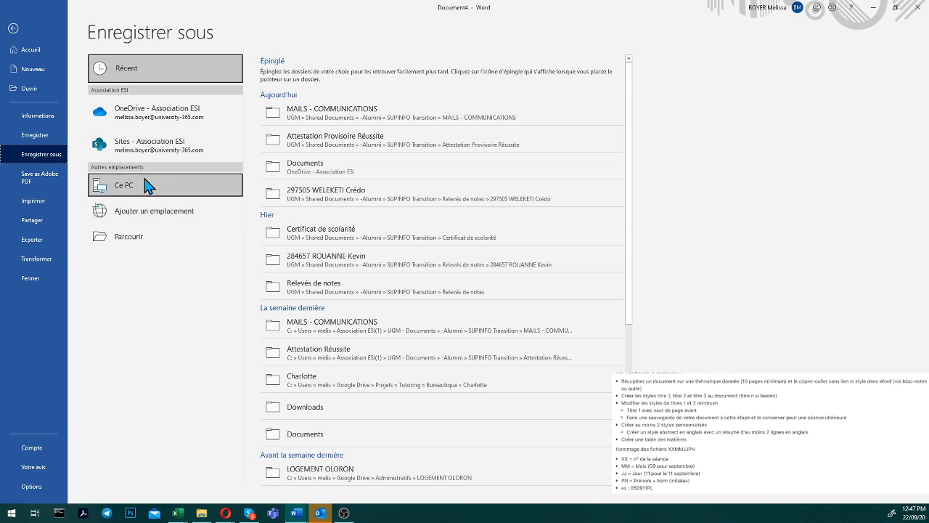
pyautogui.click(98, 186)
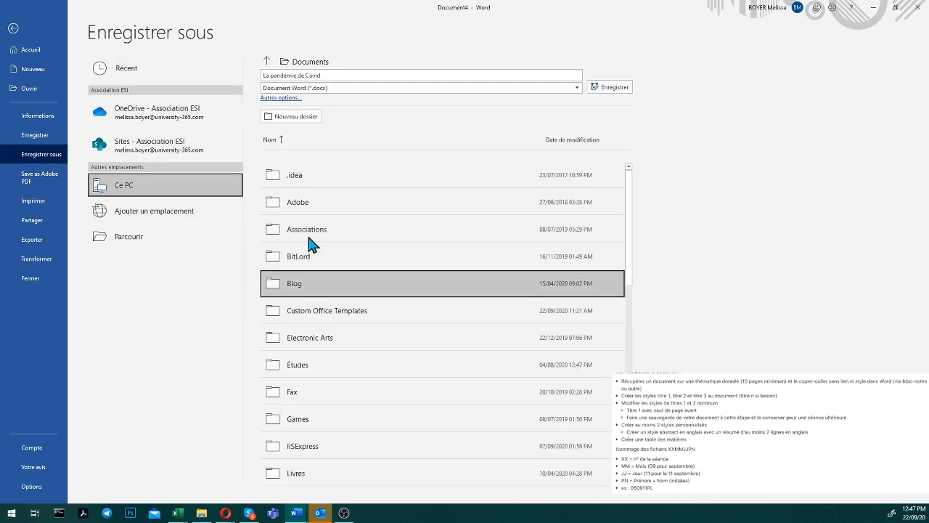
pyautogui.click(268, 63)
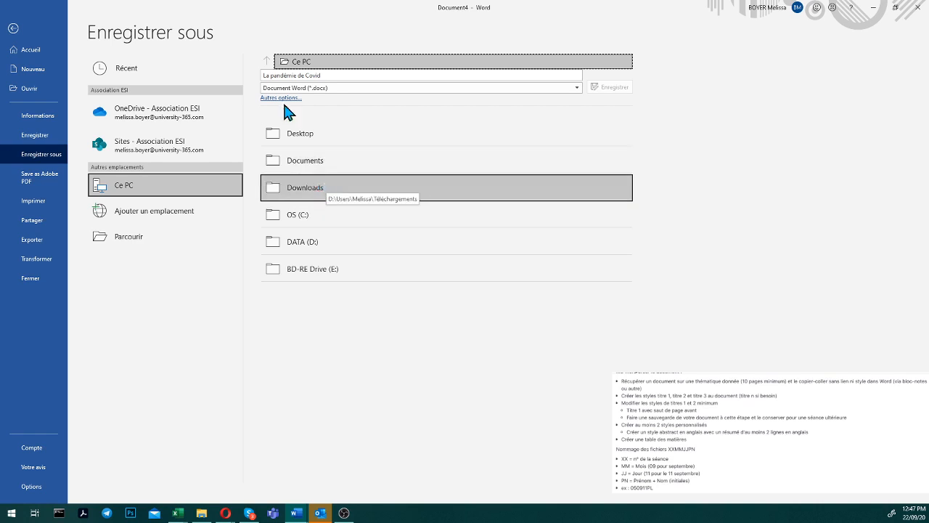
pyautogui.click(265, 62)
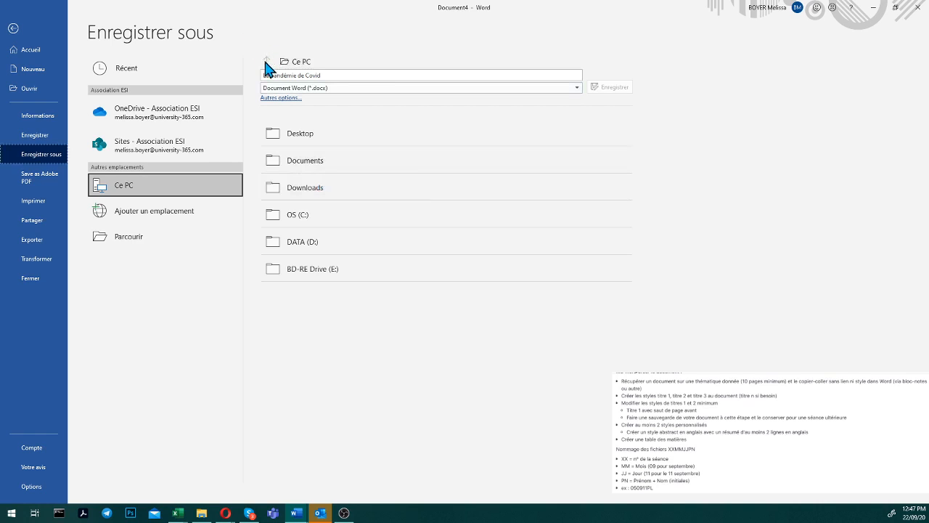
pyautogui.click(192, 244)
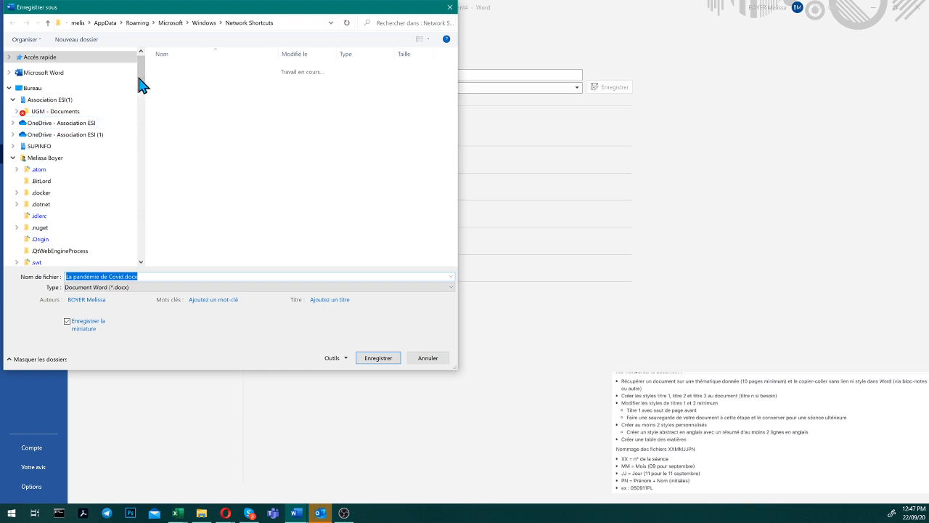
# Step: Set the save location to the student's folder within Google Drive > Projets > Tutoring > Bureautique
pyautogui.moveTo(143, 82); pyautogui.dragTo(143, 118)
pyautogui.click(55, 170)
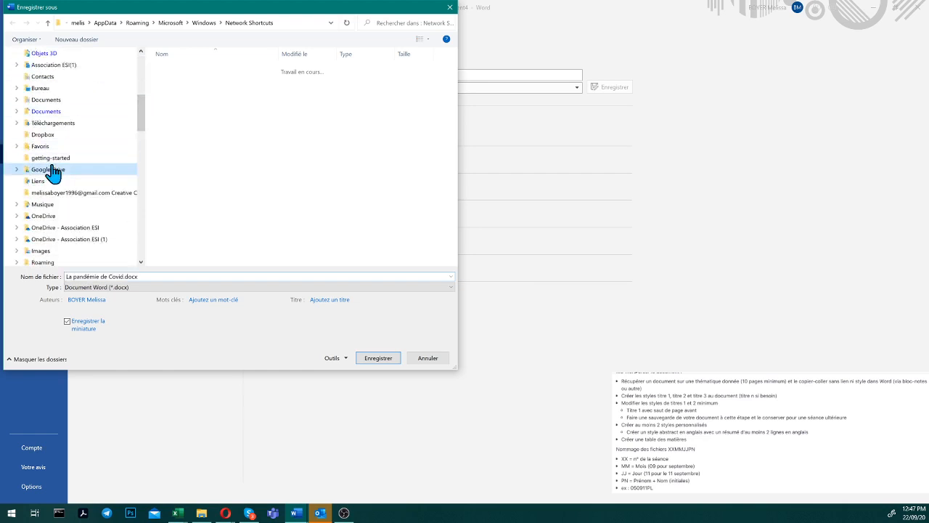
pyautogui.click(174, 100)
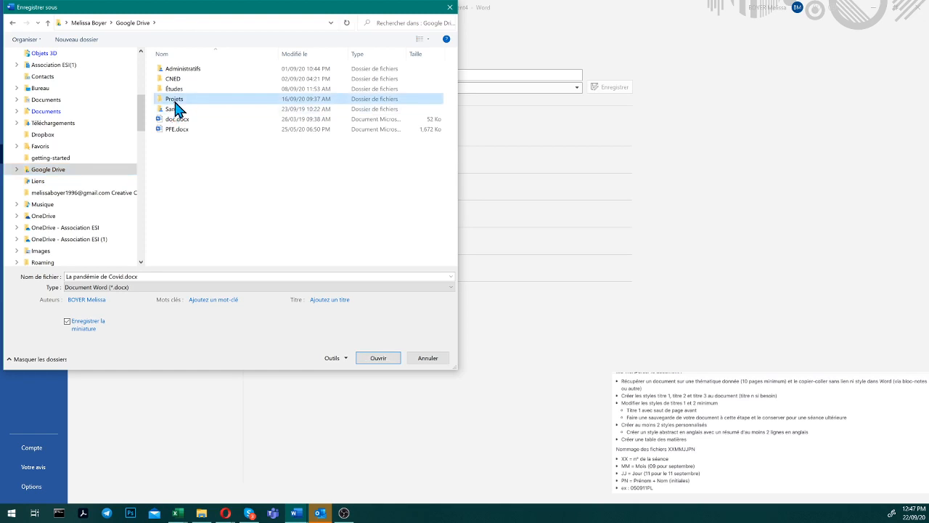
pyautogui.click(174, 192)
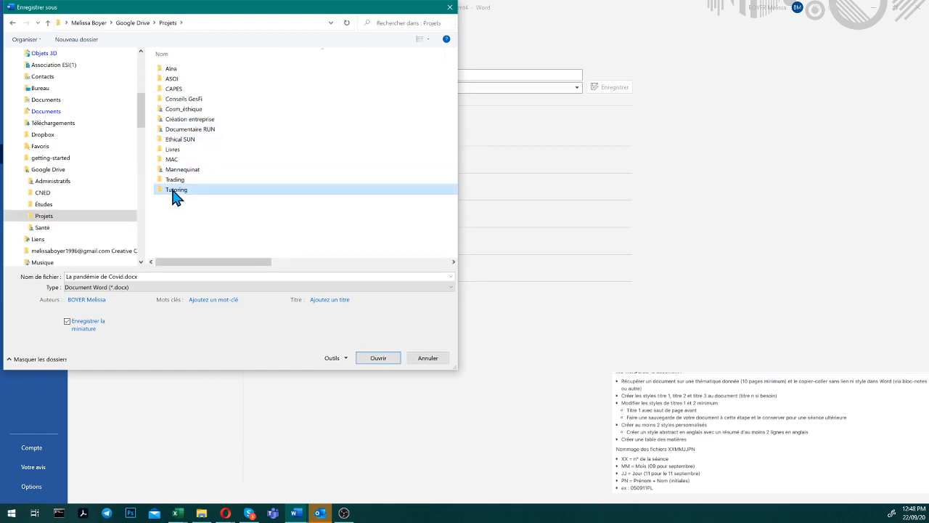
pyautogui.doubleClick(174, 193)
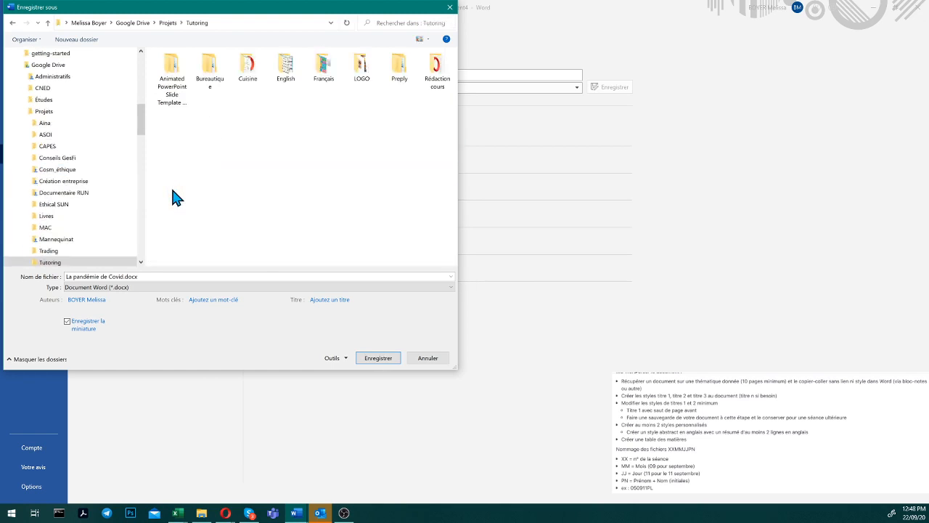
pyautogui.doubleClick(224, 82)
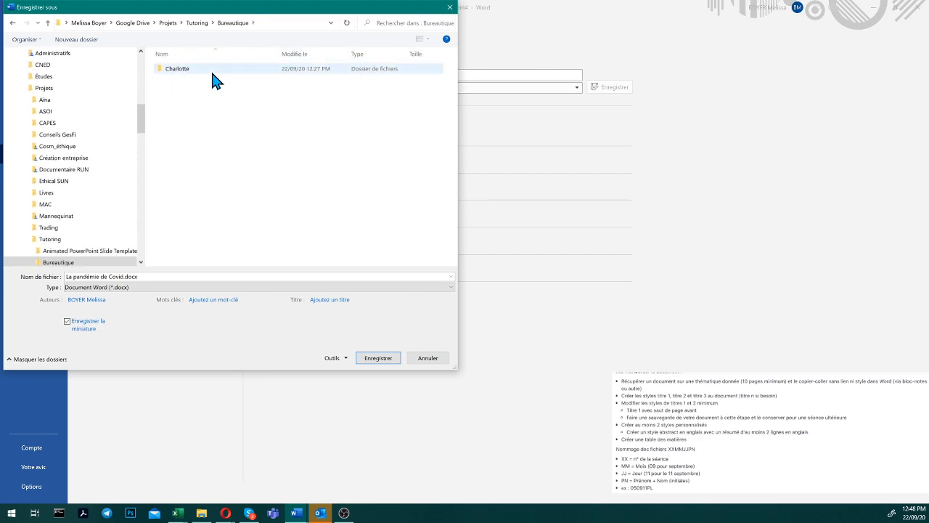
pyautogui.doubleClick(199, 68)
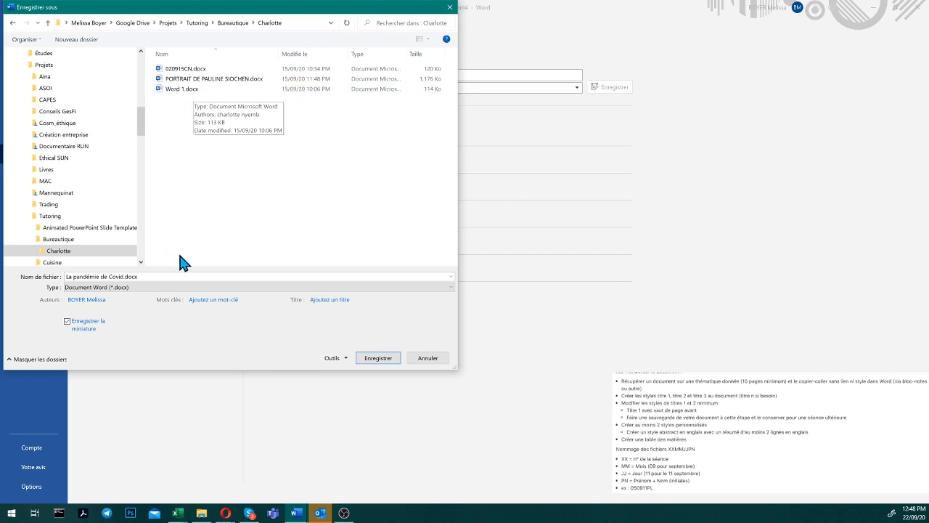
# Step: Name the file "Word séance 1" and save it as a Word document
pyautogui.click(163, 277)
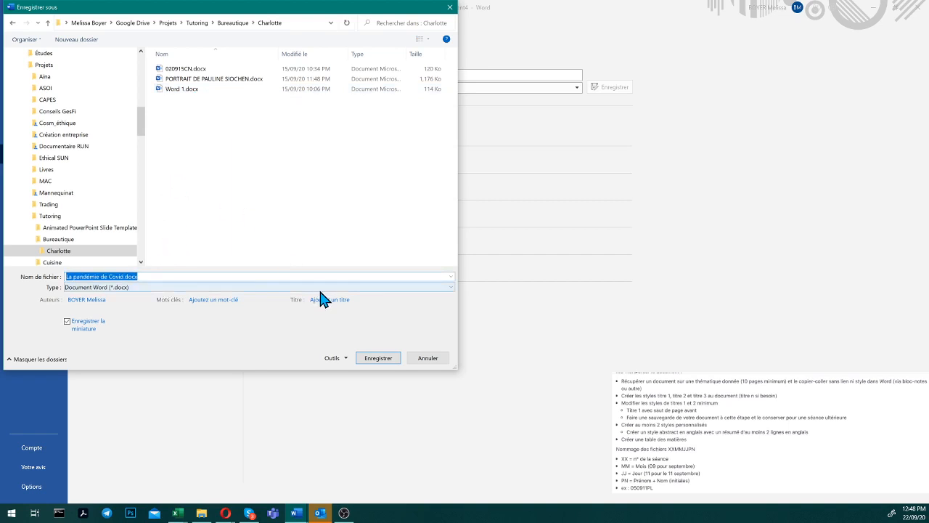
pyautogui.write('Word s')
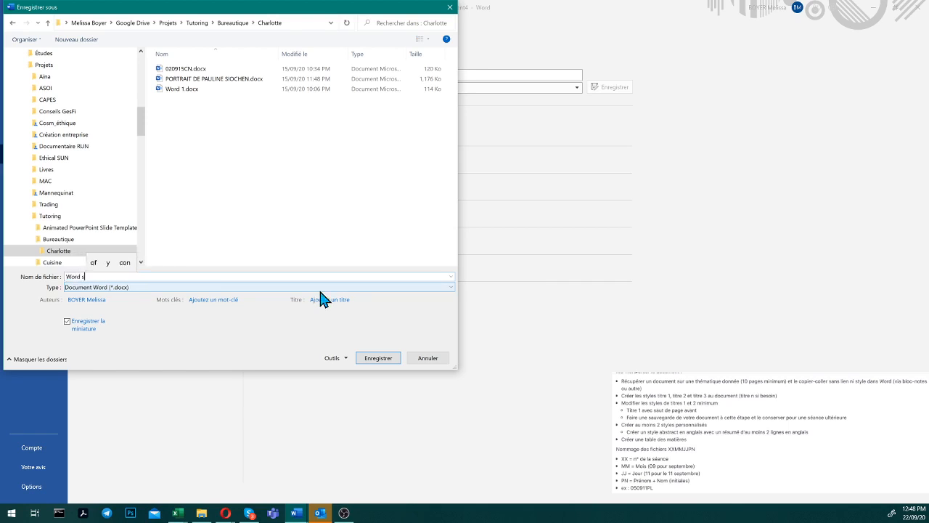
pyautogui.write('éance 1')
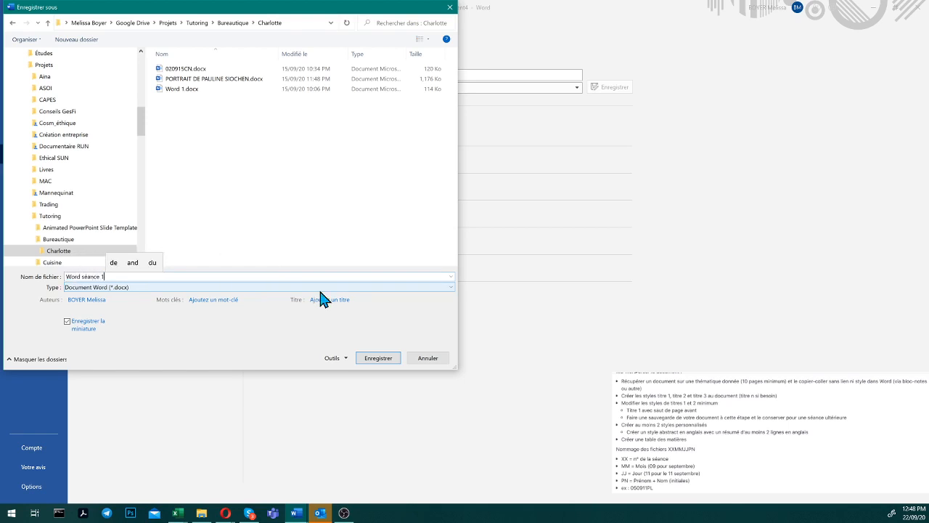
pyautogui.press('Return')
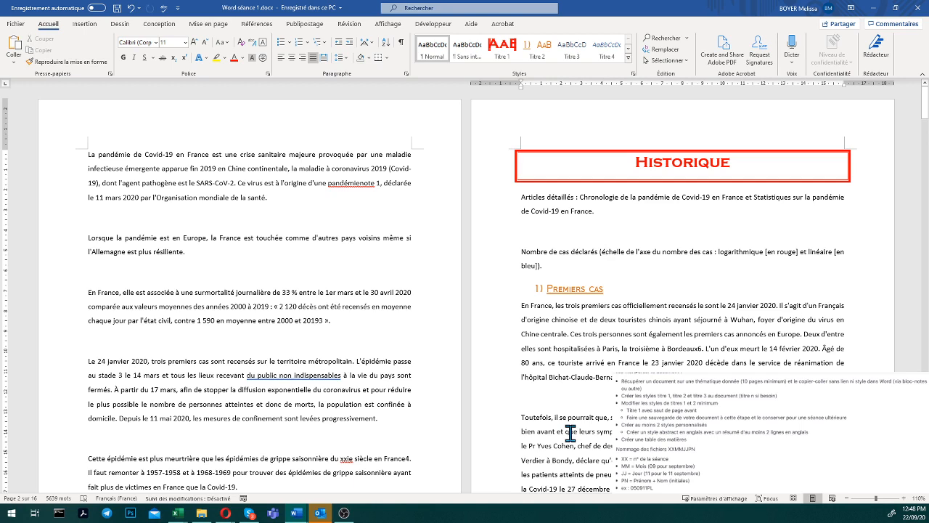
# Step: Create a new style named Abstract and open its full formatting settings
pyautogui.click(628, 58)
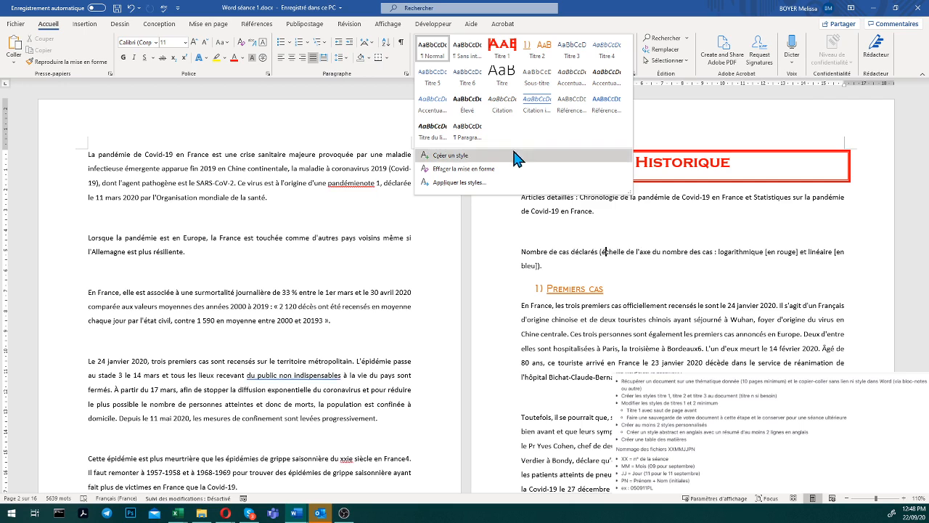
pyautogui.click(444, 156)
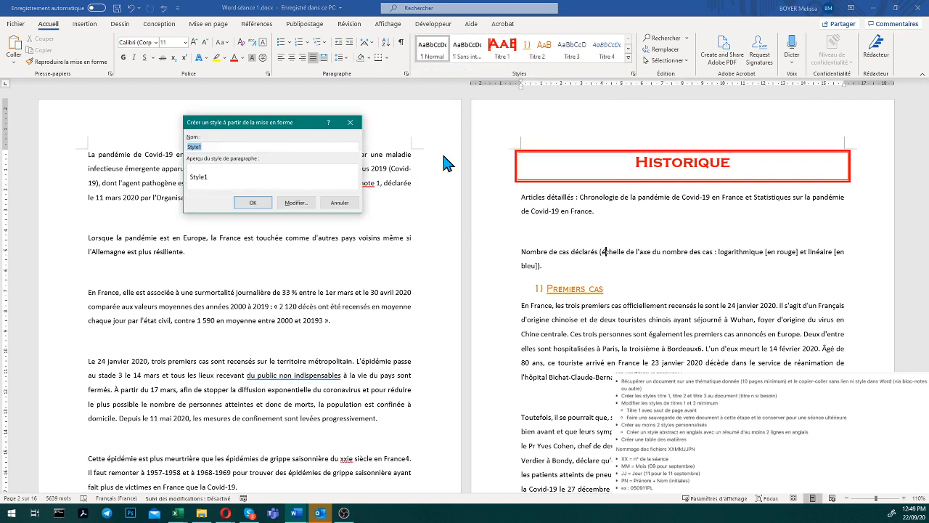
pyautogui.write('A')
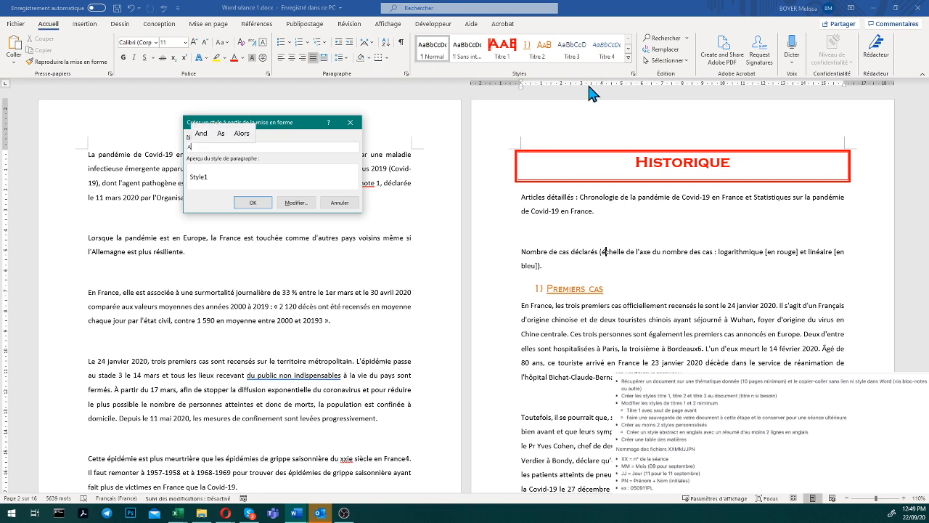
pyautogui.write('bstract')
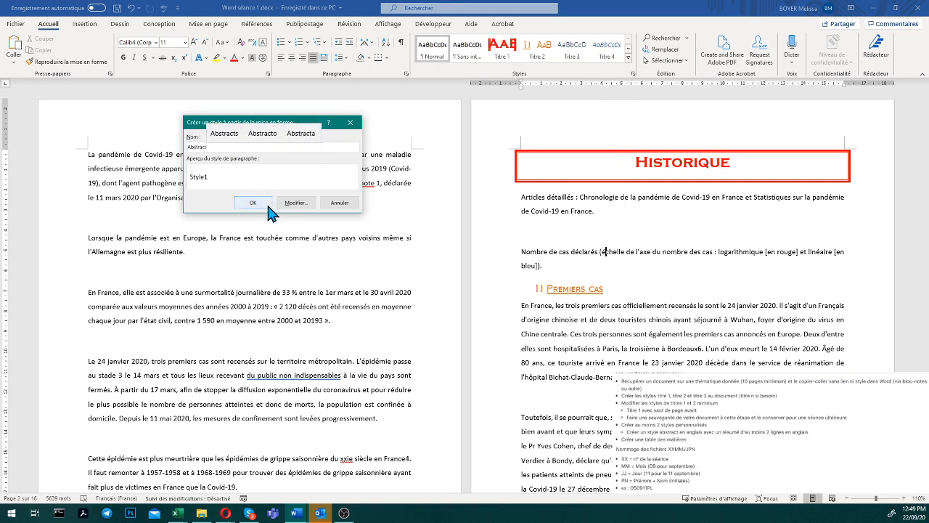
pyautogui.click(294, 203)
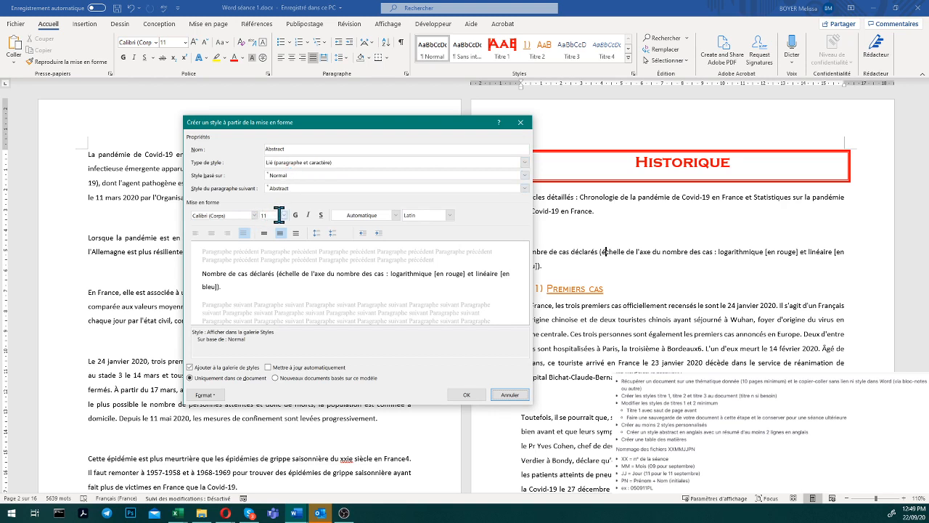
# Step: Make the Abstract style italic and set its font to Courier New at 12 pt
pyautogui.click(307, 214)
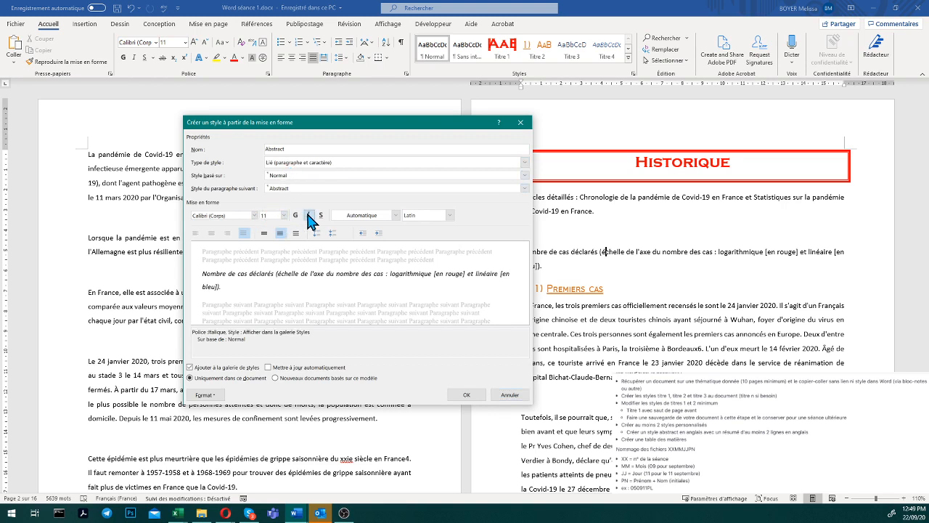
pyautogui.click(254, 215)
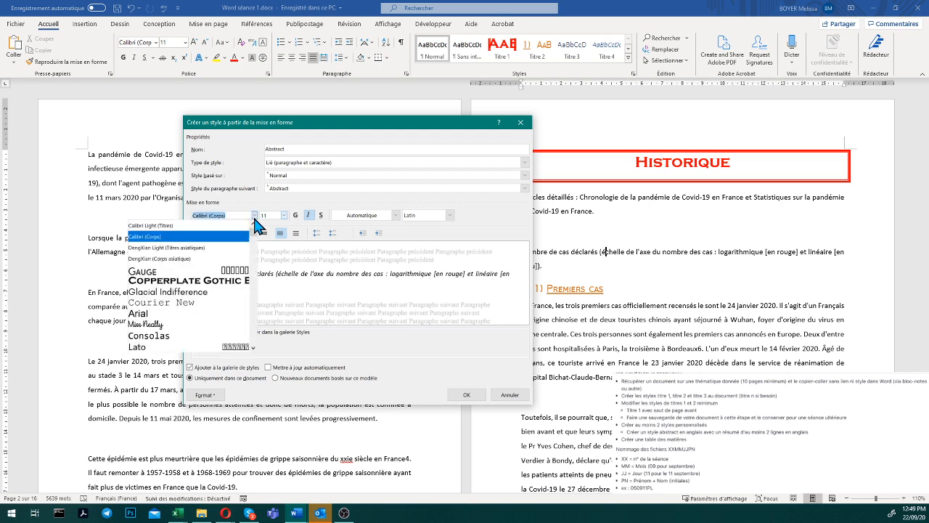
pyautogui.click(215, 302)
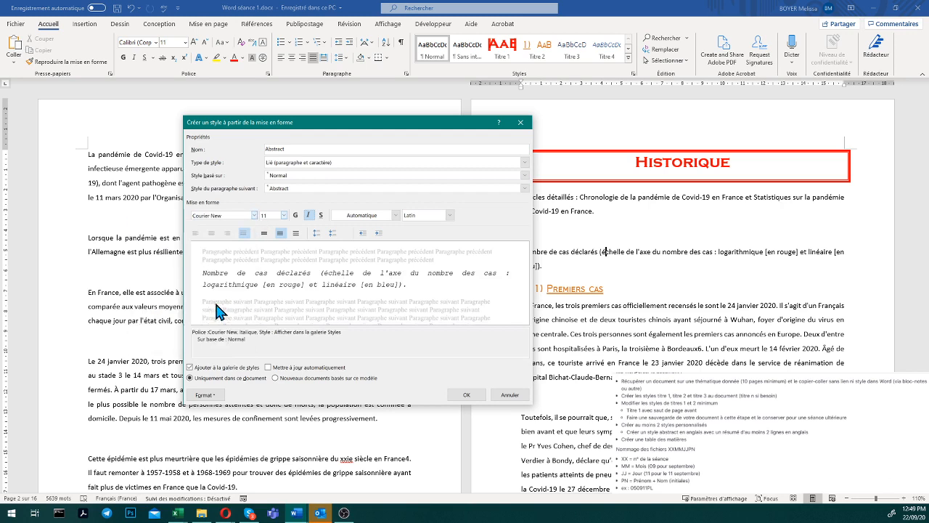
pyautogui.click(283, 214)
pyautogui.click(264, 259)
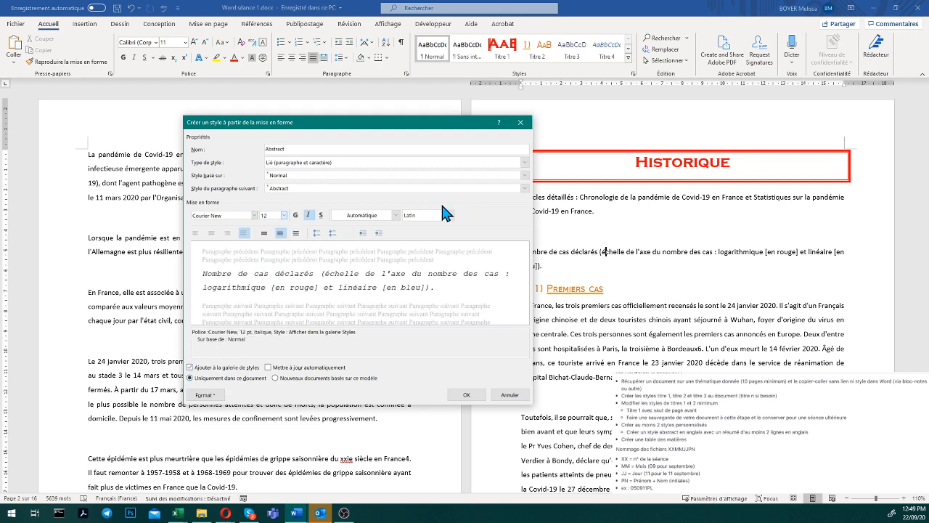
# Step: Set the Abstract style's font color to the standard dark red
pyautogui.click(396, 215)
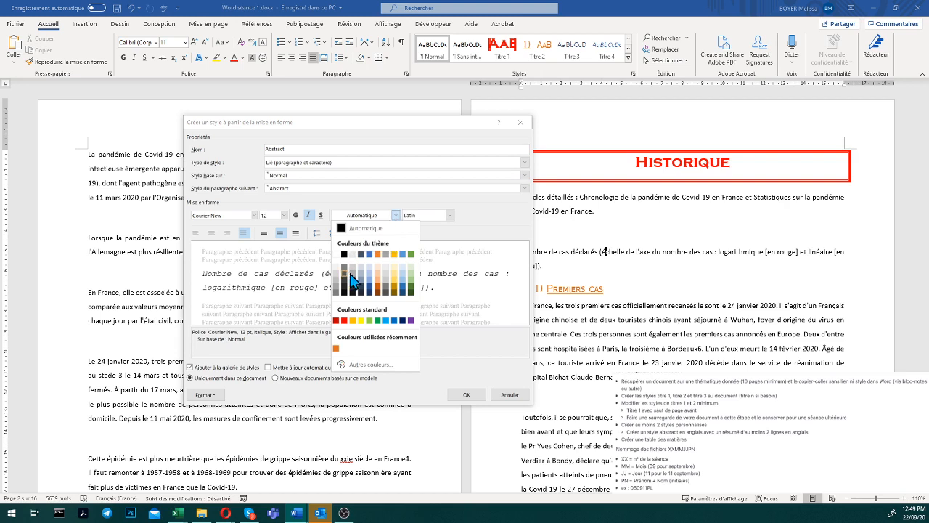
pyautogui.click(412, 254)
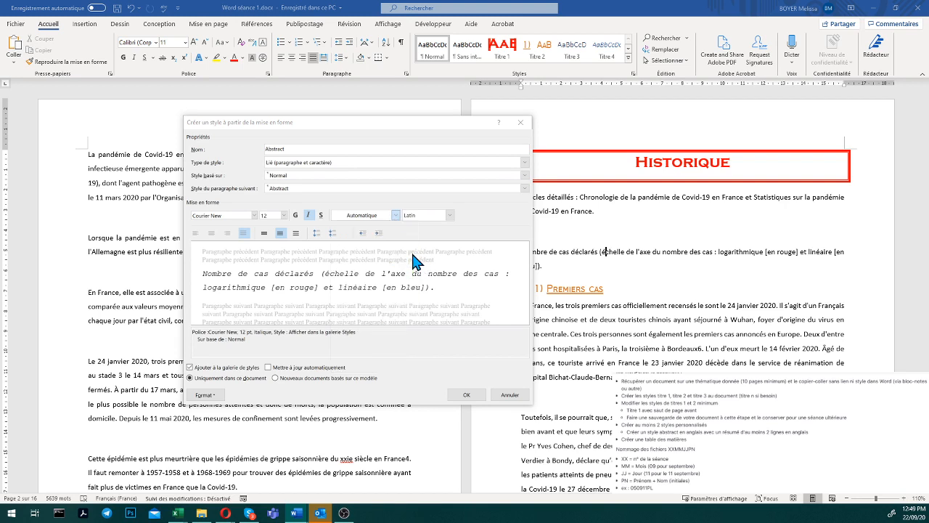
pyautogui.click(396, 217)
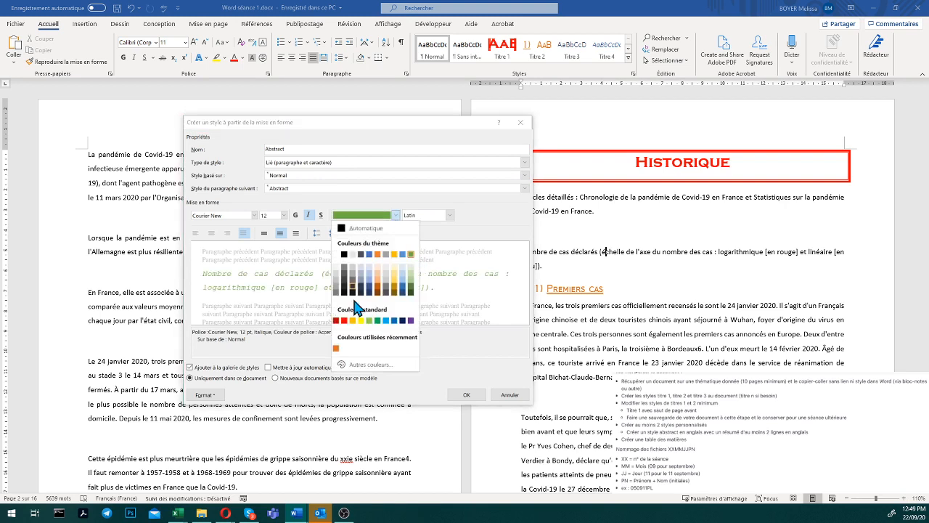
pyautogui.click(335, 321)
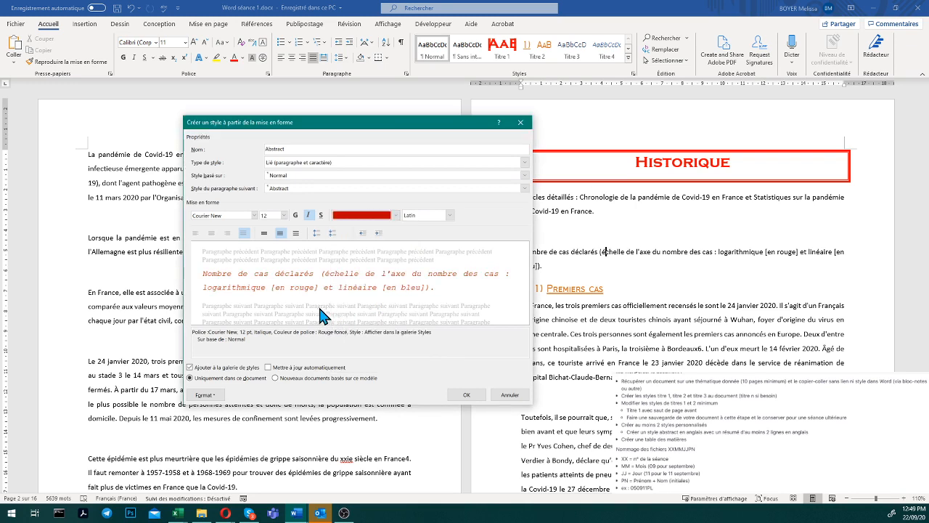
# Step: Give the Abstract style's paragraph background a custom light pink fill, RGB 255, 205, 205, keeping the border type set to none
pyautogui.click(215, 398)
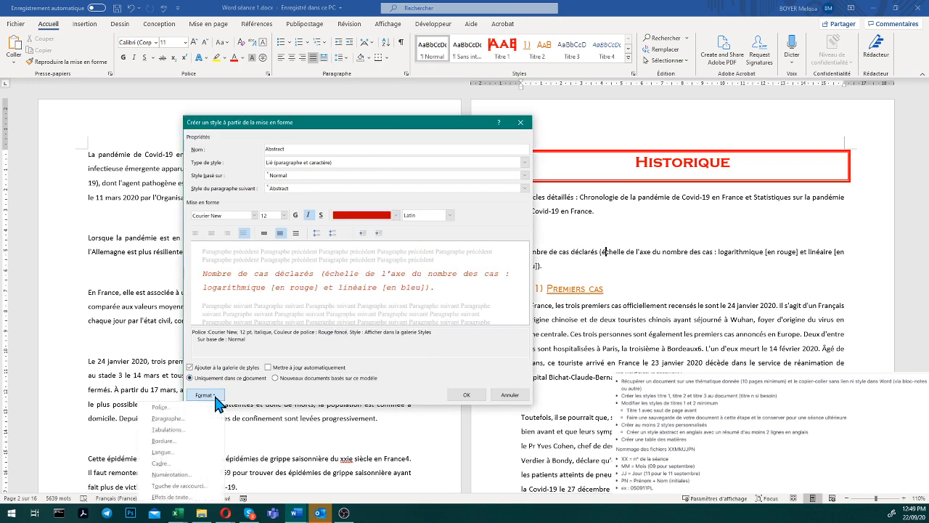
pyautogui.click(171, 439)
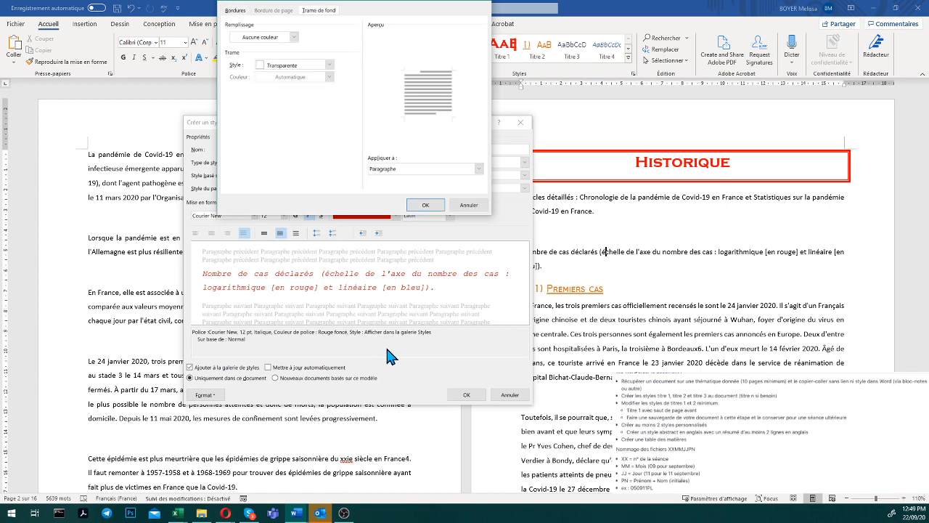
pyautogui.click(294, 37)
pyautogui.click(250, 184)
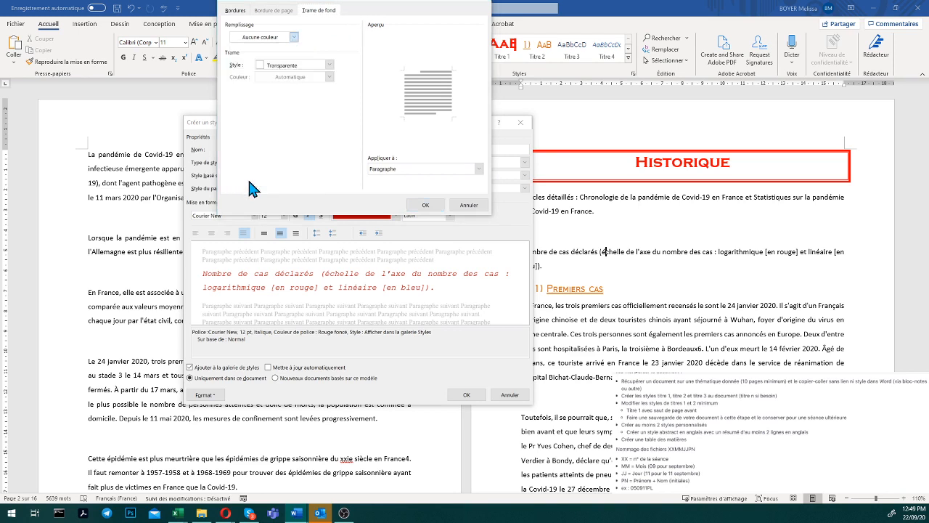
pyautogui.click(253, 70)
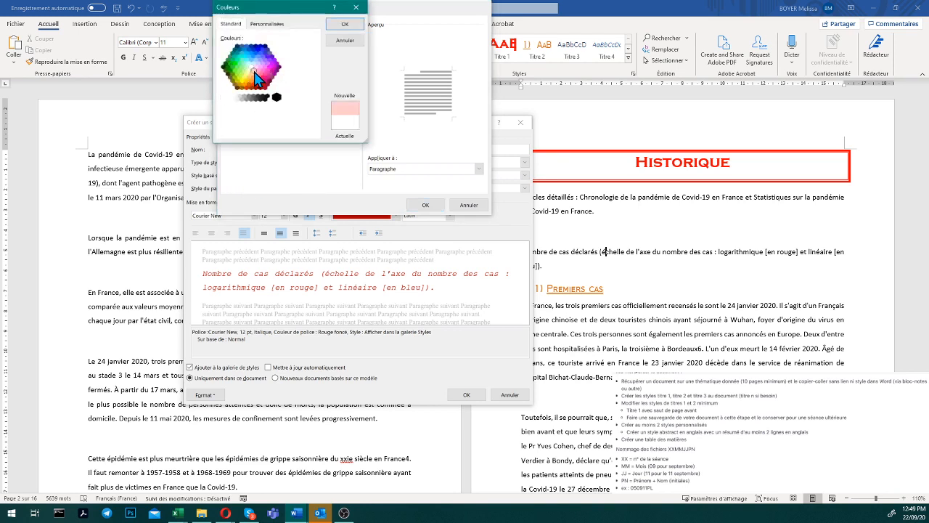
pyautogui.click(258, 24)
pyautogui.click(226, 49)
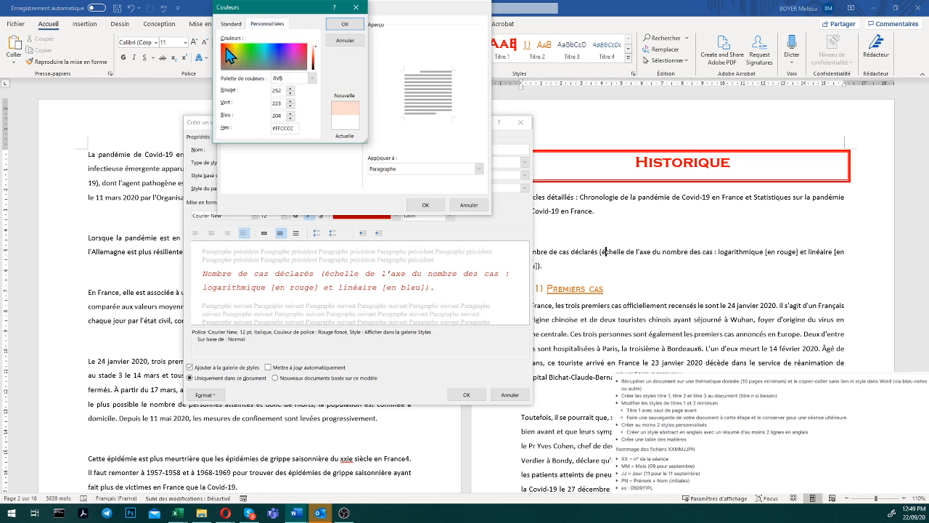
pyautogui.moveTo(226, 48)
pyautogui.mouseDown()
pyautogui.moveTo(227, 40)
pyautogui.moveTo(218, 43)
pyautogui.mouseUp()
pyautogui.click(351, 25)
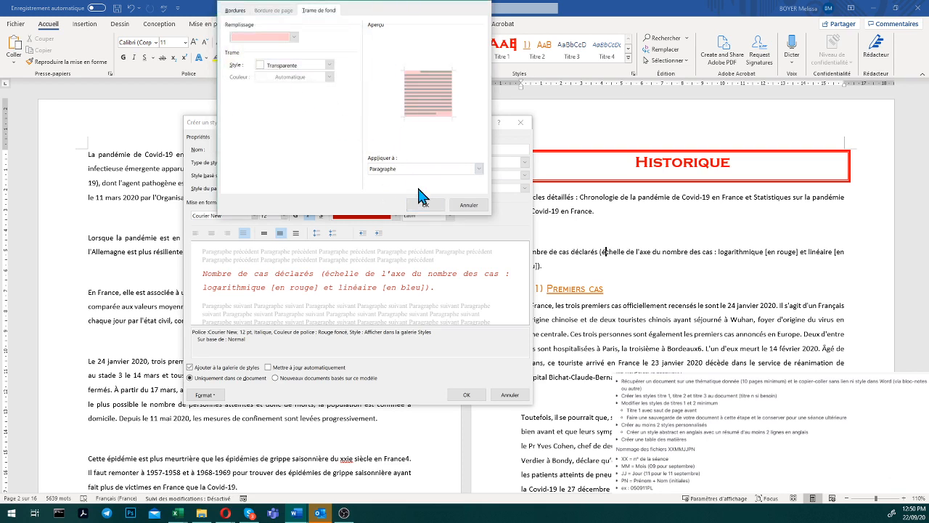
pyautogui.hotkey('ctrl', 'Tab')
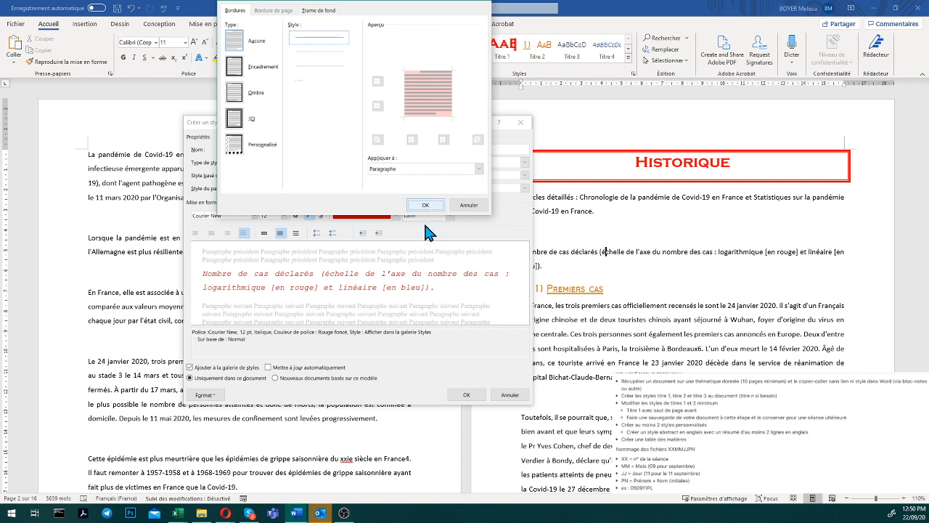
pyautogui.press('Return')
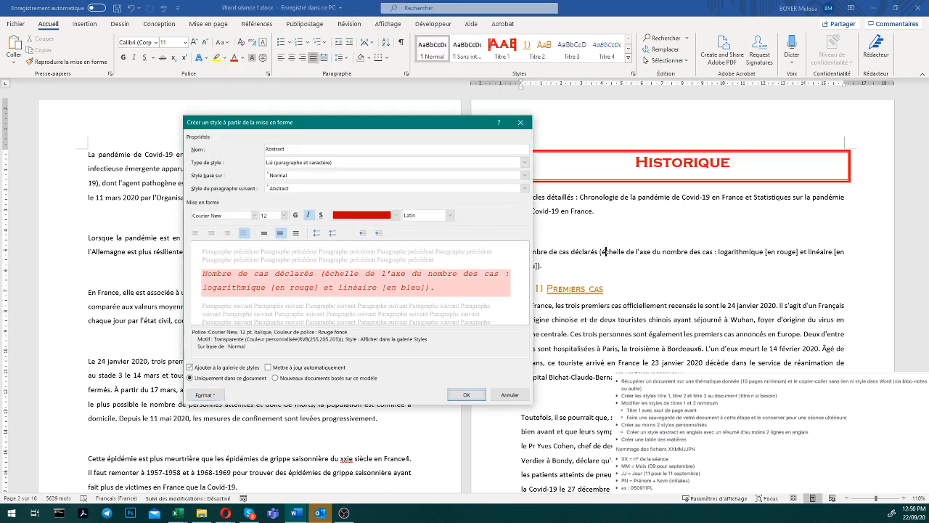
# Step: Make the Abstract style bold and turn off its italic formatting
pyautogui.click(295, 213)
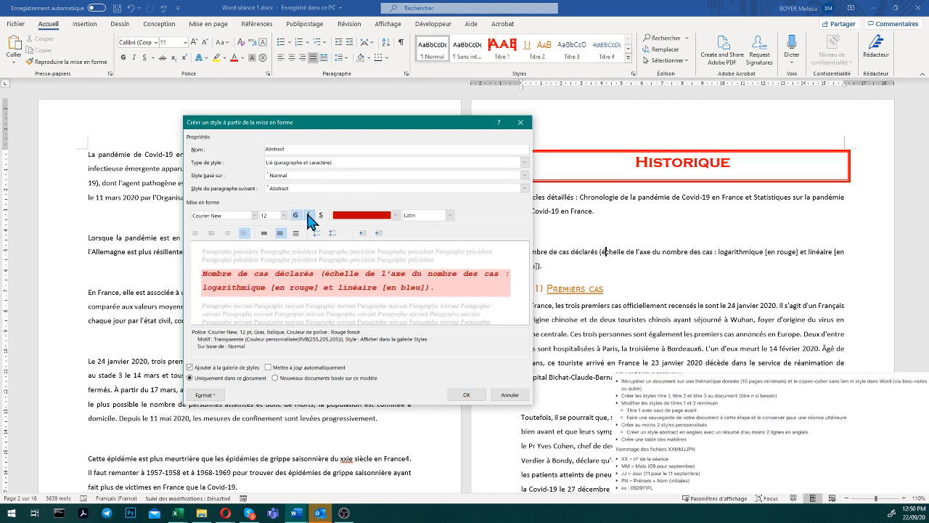
pyautogui.click(307, 213)
pyautogui.click(307, 215)
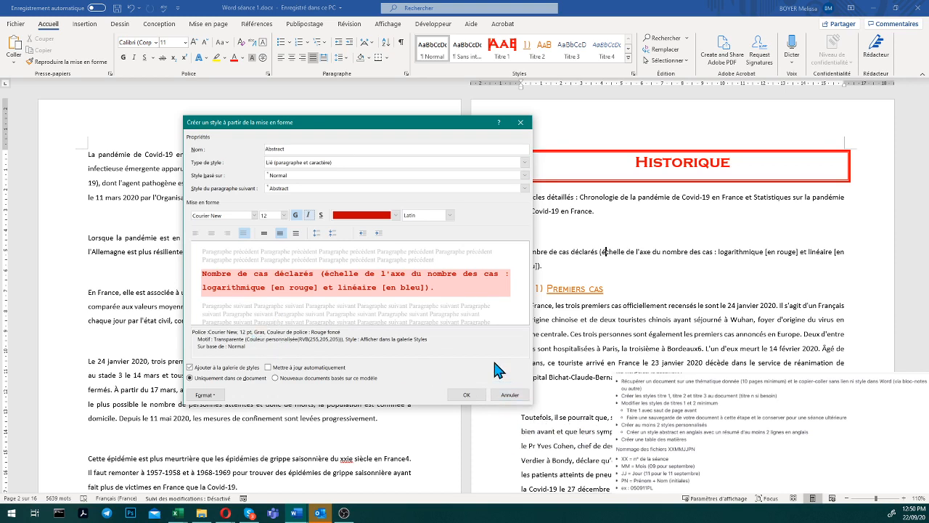
# Step: Set the Abstract style's proofing language to English (United Kingdom)
pyautogui.click(204, 395)
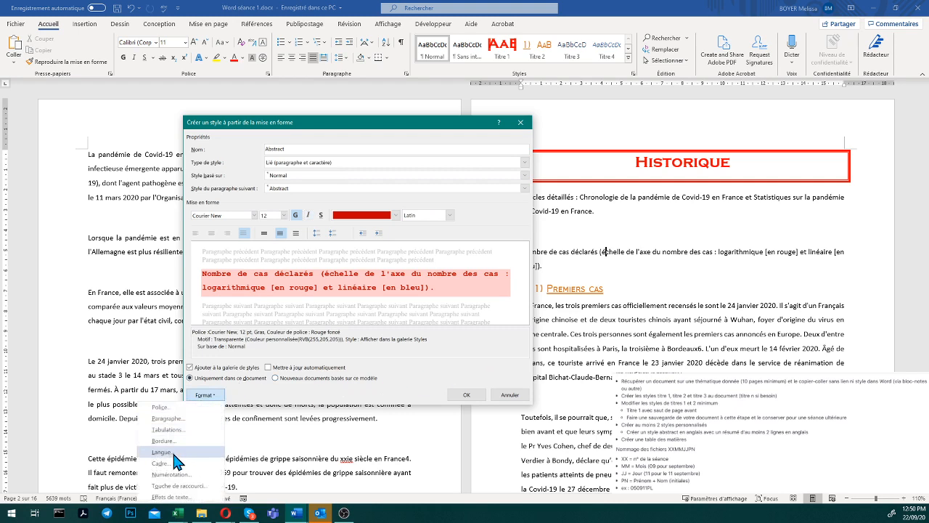
pyautogui.click(174, 452)
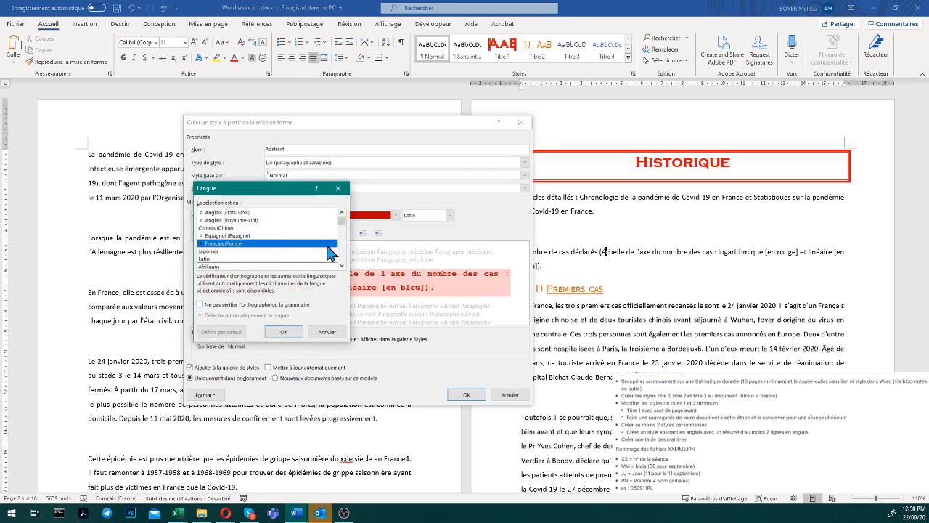
pyautogui.click(233, 220)
pyautogui.doubleClick(234, 221)
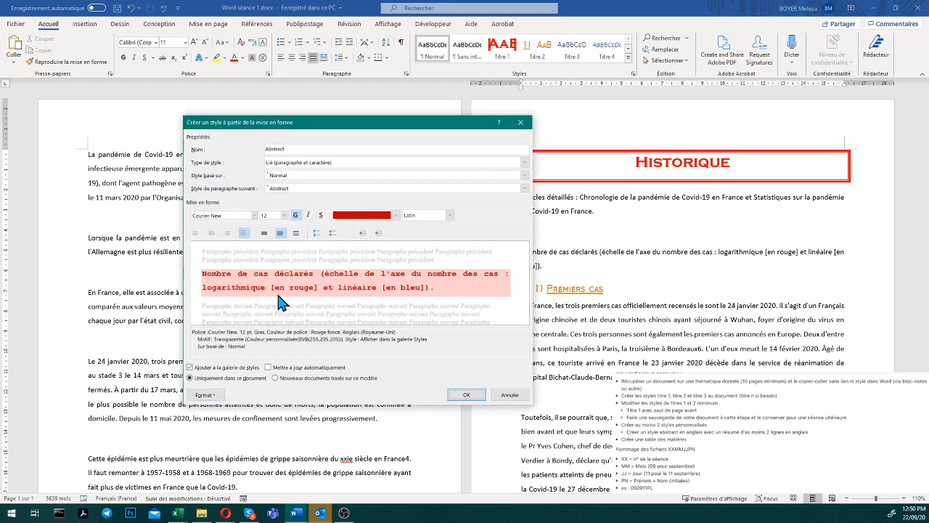
# Step: Create the Abstract style with single line spacing and return the "Nombre de cas déclarés" paragraph to the Normal style
pyautogui.click(264, 233)
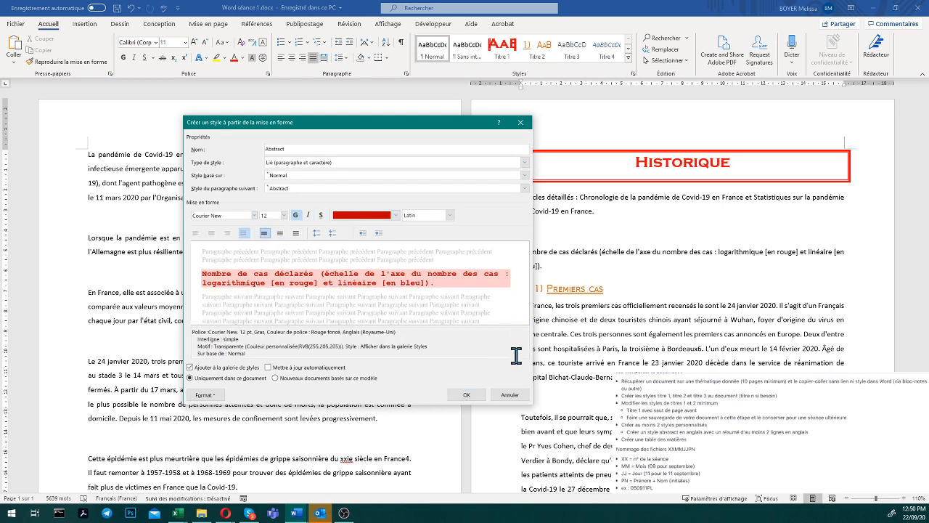
pyautogui.click(467, 394)
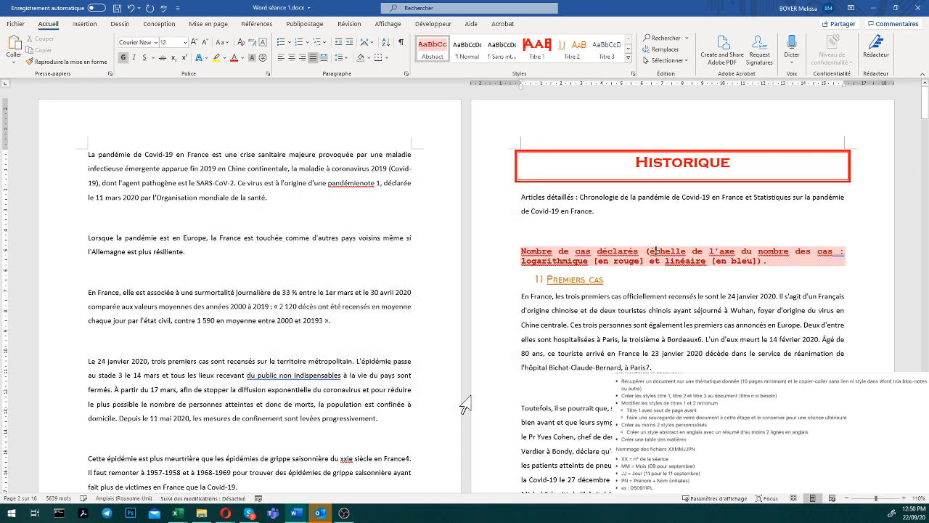
pyautogui.click(467, 51)
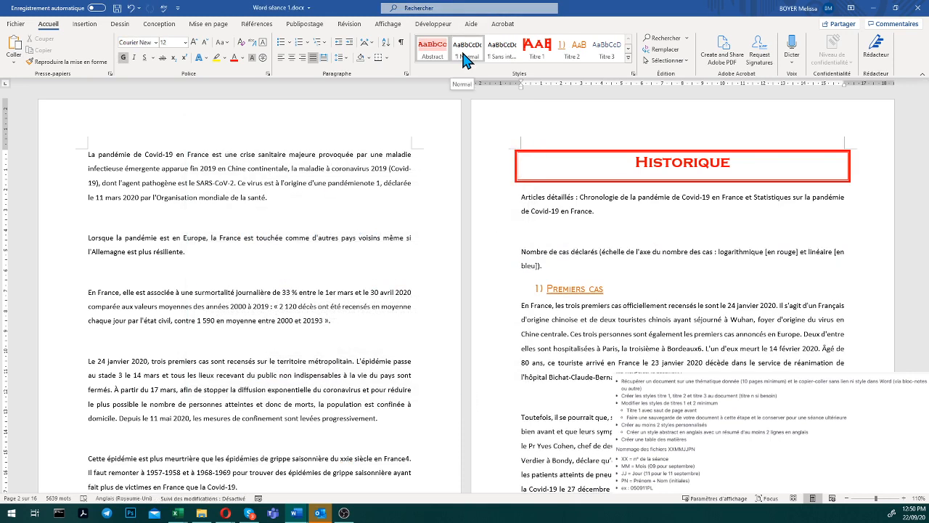
# Step: Insert the heading "Pandémie de Covid-19 en France" in the Titre style above the document's first paragraph, followed by an empty line
pyautogui.click(88, 153)
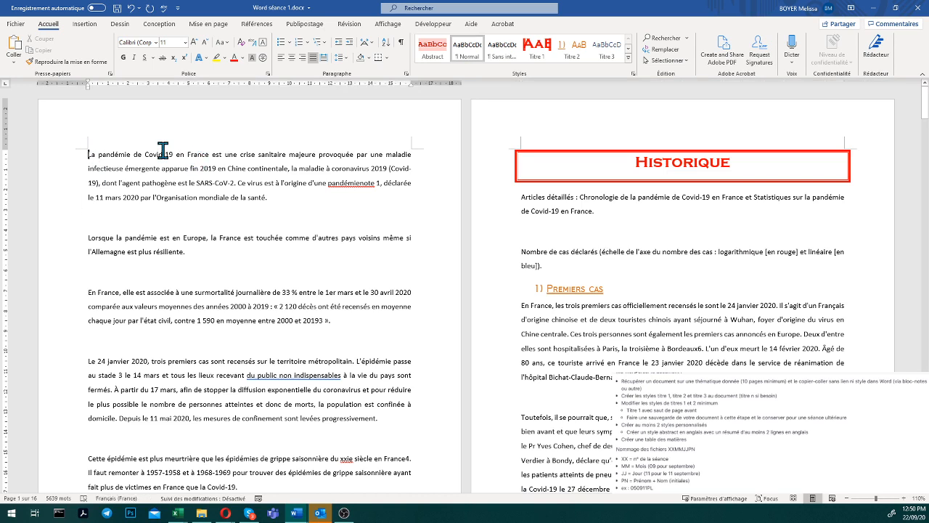
pyautogui.press('Return')
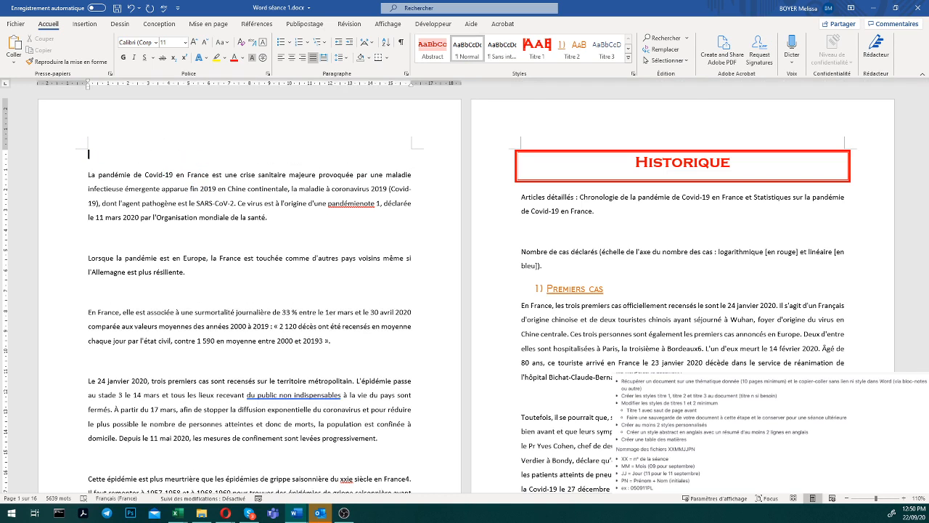
pyautogui.click(628, 61)
pyautogui.click(528, 75)
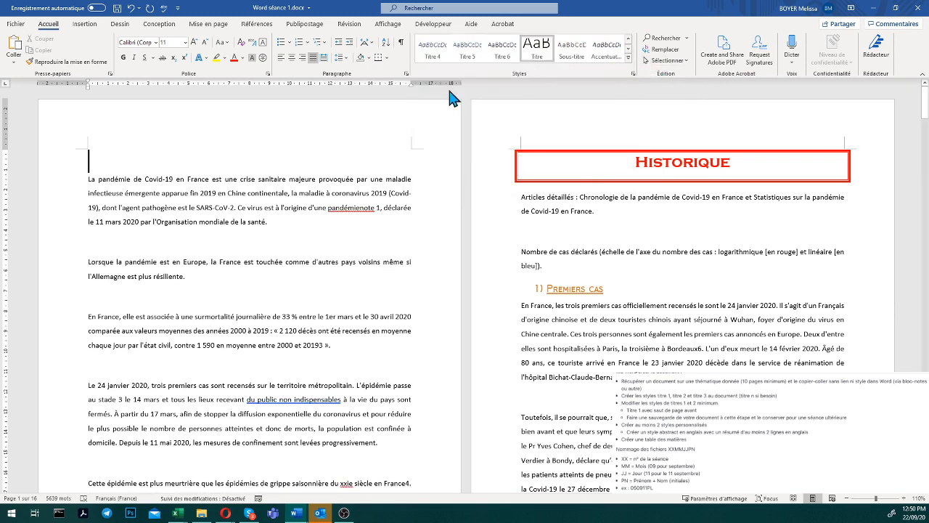
pyautogui.write('Pan')
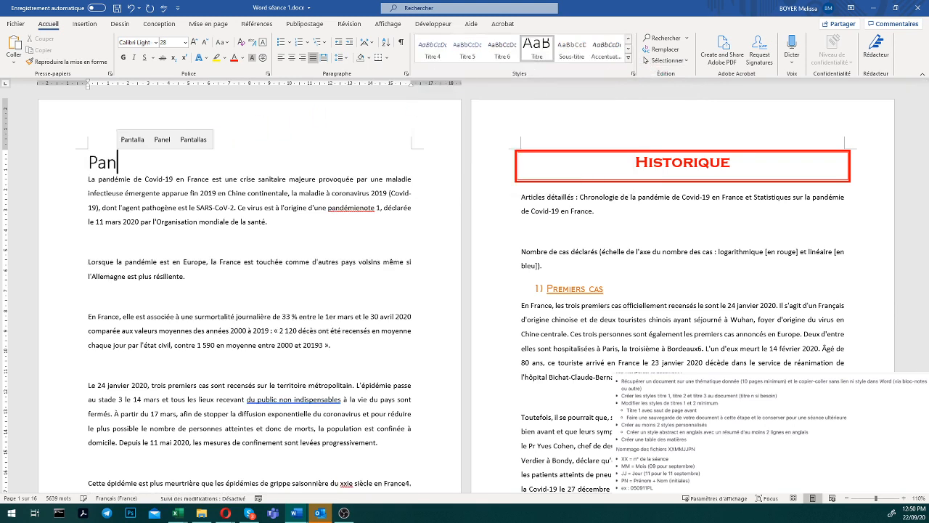
pyautogui.write('démie de V')
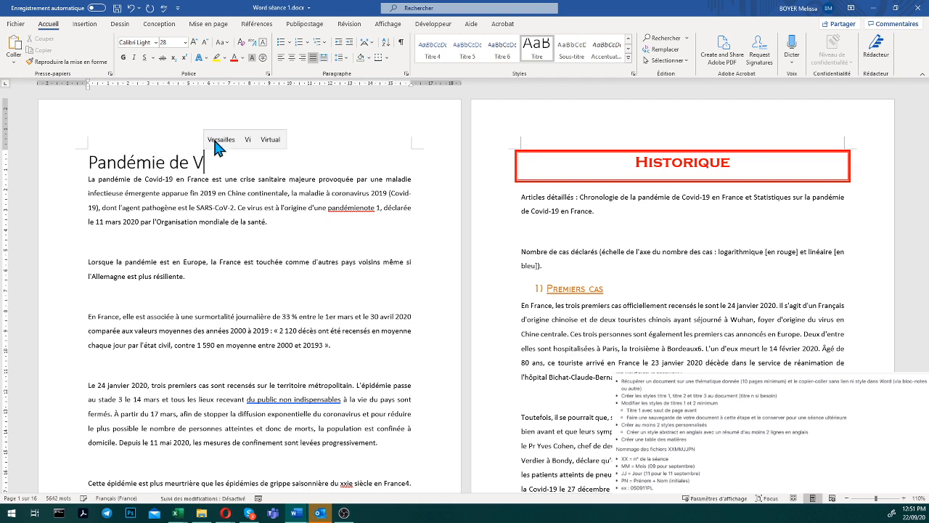
pyautogui.press('BackSpace')
pyautogui.write('Covi')
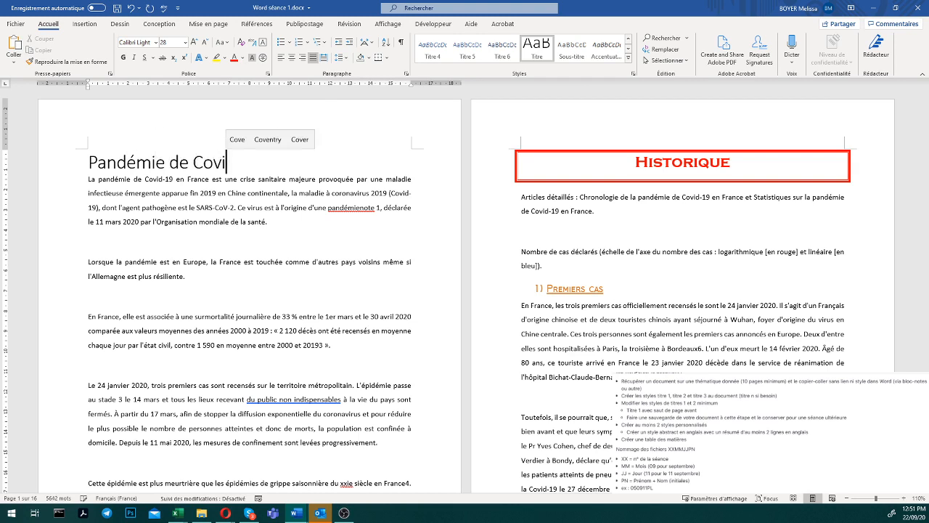
pyautogui.write('d-19')
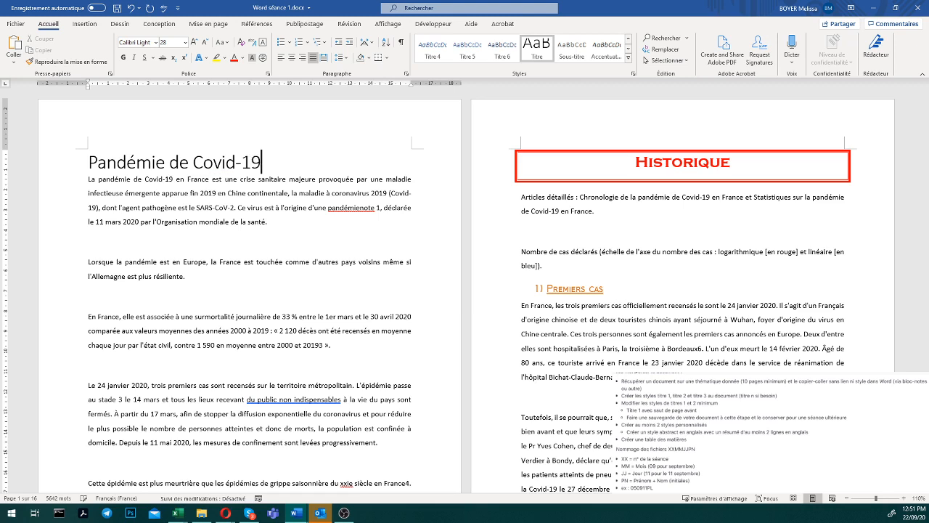
pyautogui.write(' en France')
pyautogui.press('Return')
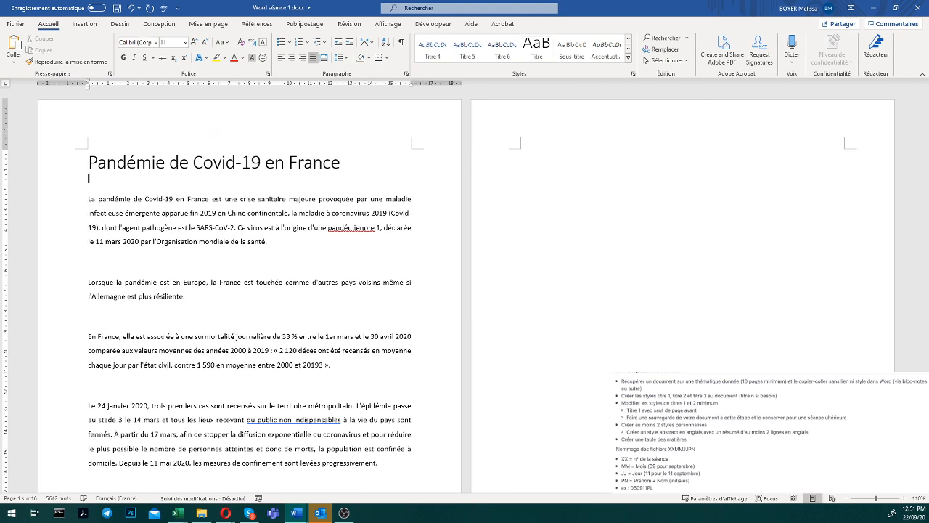
# Step: Apply the Abstract style to the line below the title and write "This document comes from Wikipedia. We are studying Covid-19 history."
pyautogui.click(628, 38)
pyautogui.click(436, 53)
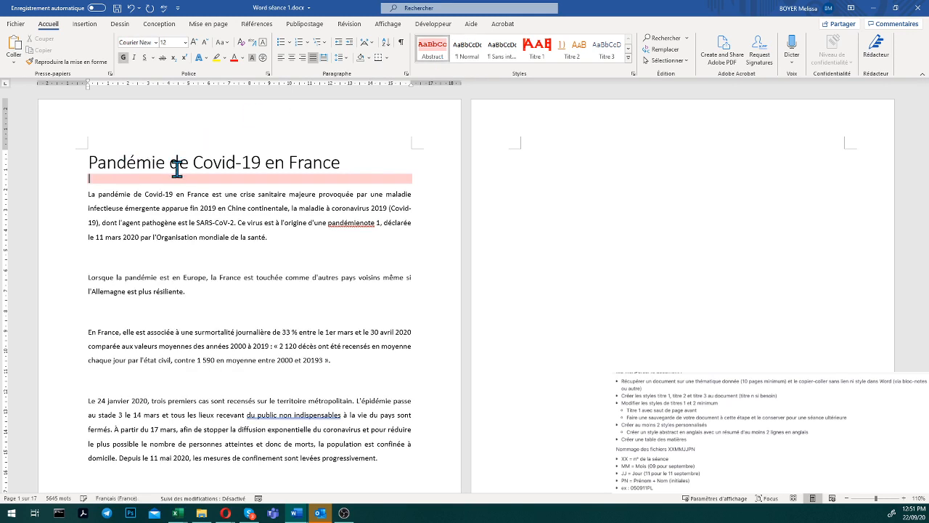
pyautogui.write('This ')
pyautogui.write('document ')
pyautogui.write('is ba')
pyautogui.write('comes ')
pyautogui.write('from')
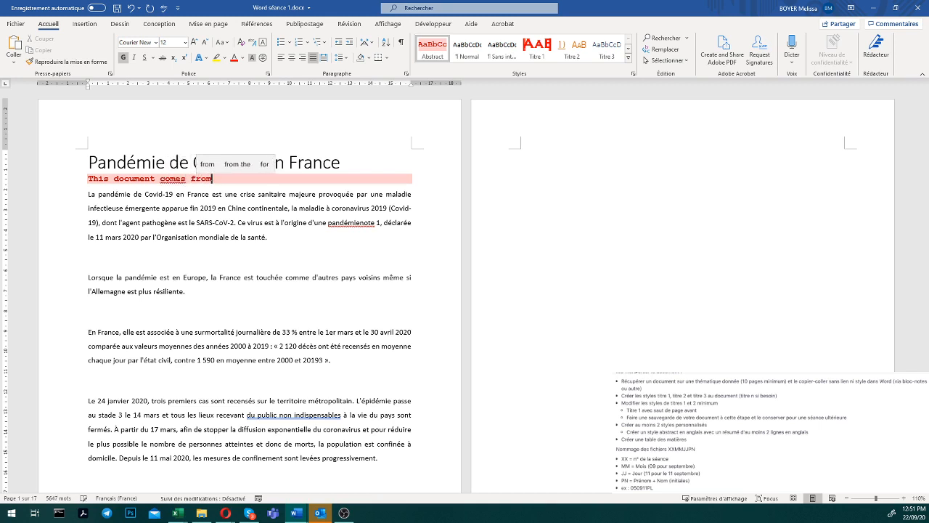
pyautogui.write(' Wikip')
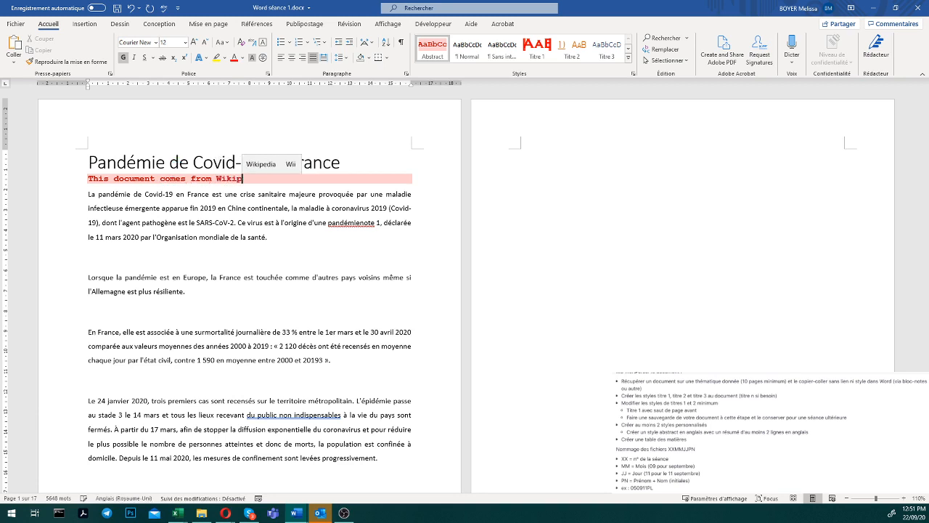
pyautogui.write('edia. We are')
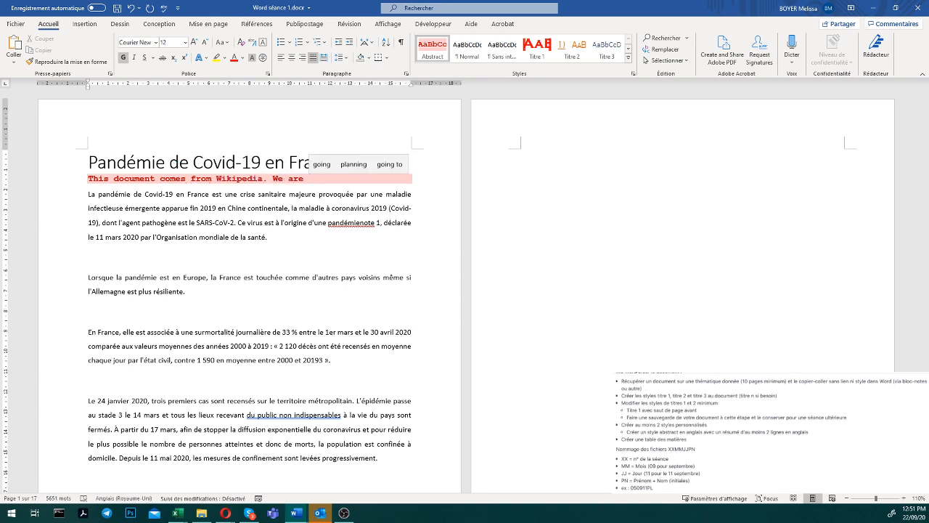
pyautogui.write(' studyi')
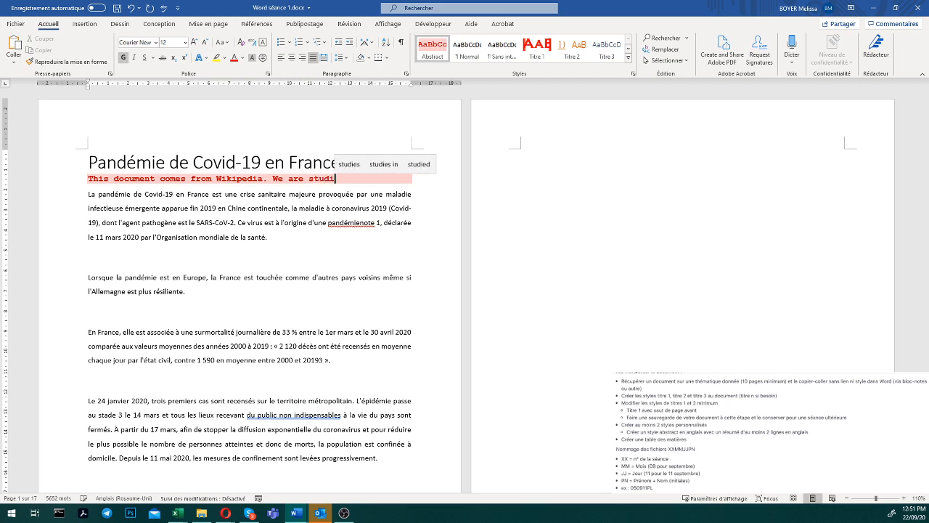
pyautogui.write('ng ')
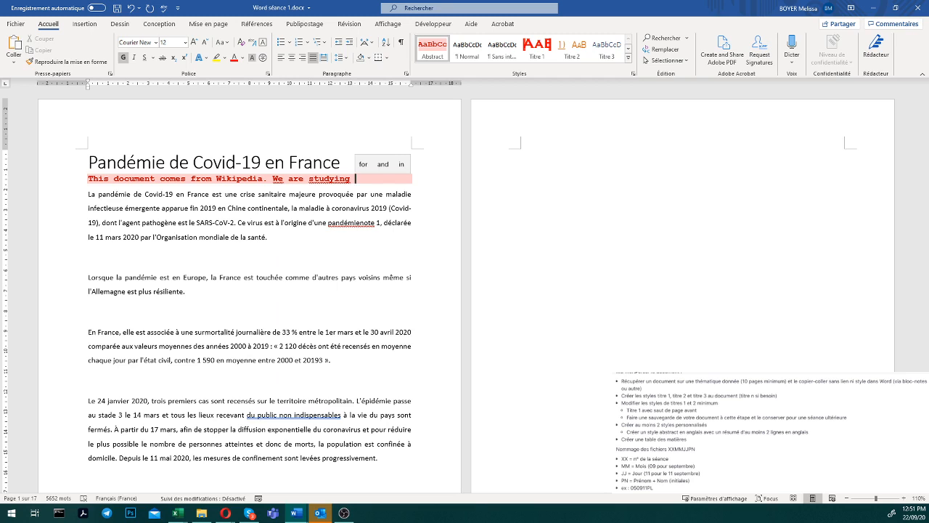
pyautogui.write('Cov')
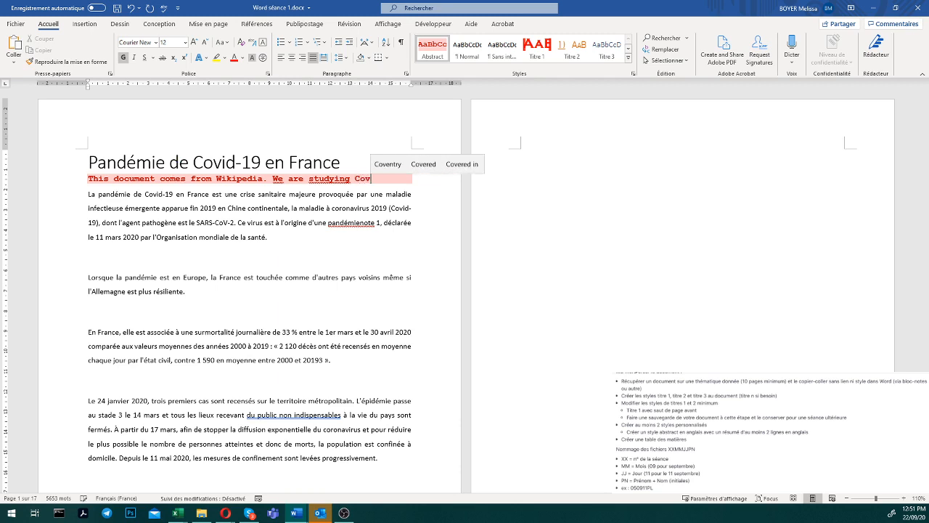
pyautogui.write('id-')
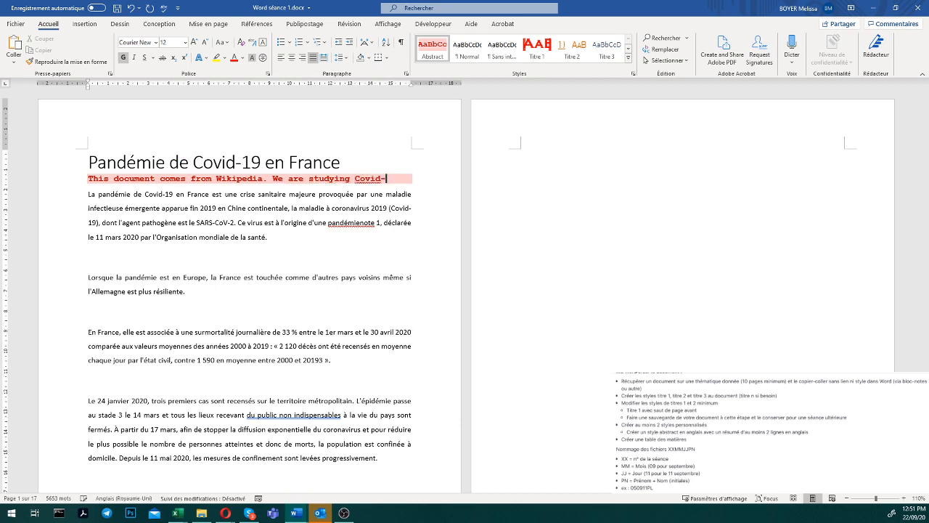
pyautogui.write('19 ')
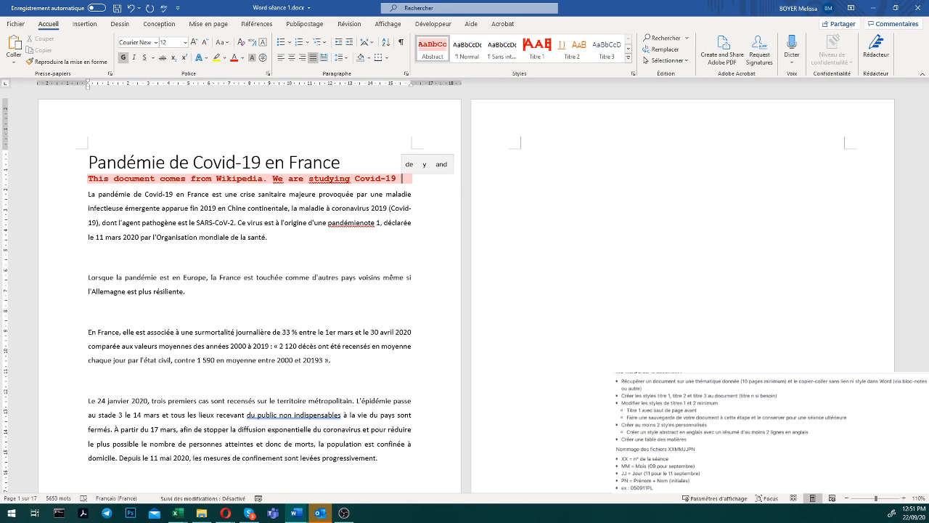
pyautogui.write('history')
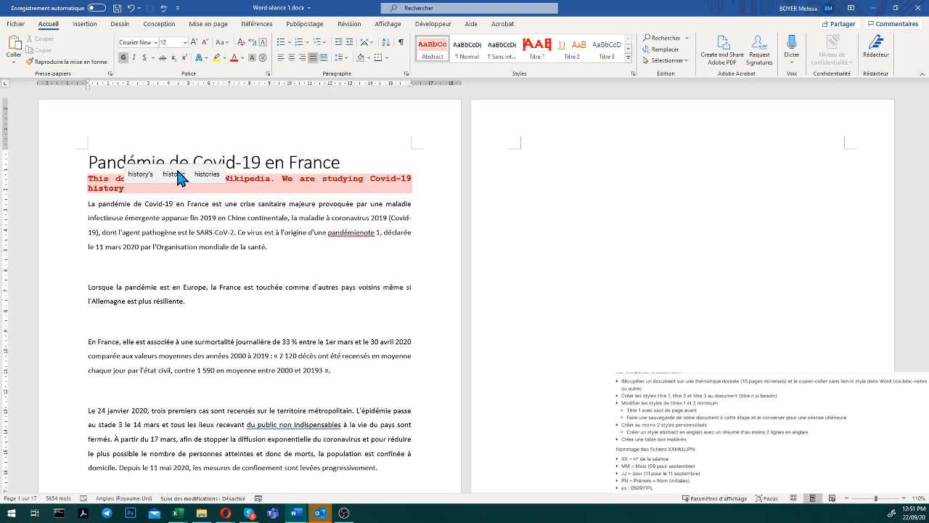
pyautogui.write('. ')
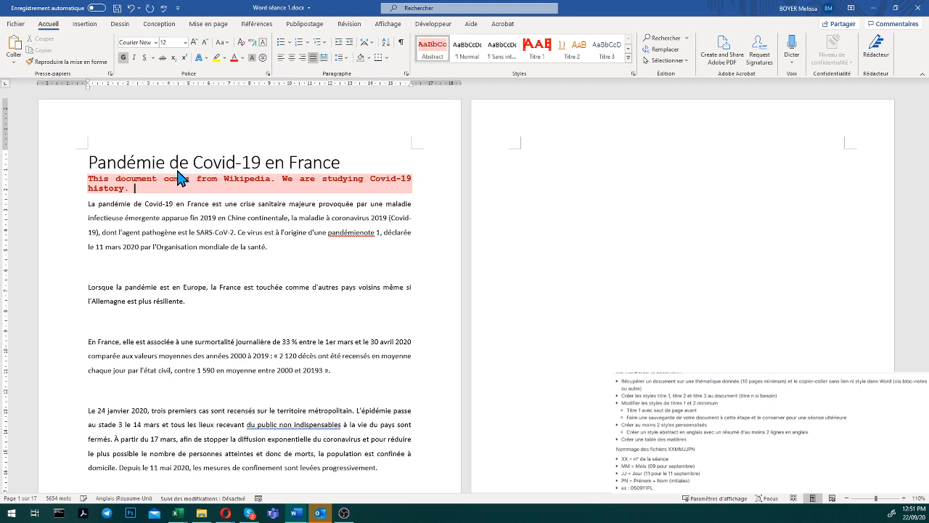
# Step: Add the sentence "We are also practicing Microsoft Office Word." to the end of the abstract
pyautogui.write('We are al')
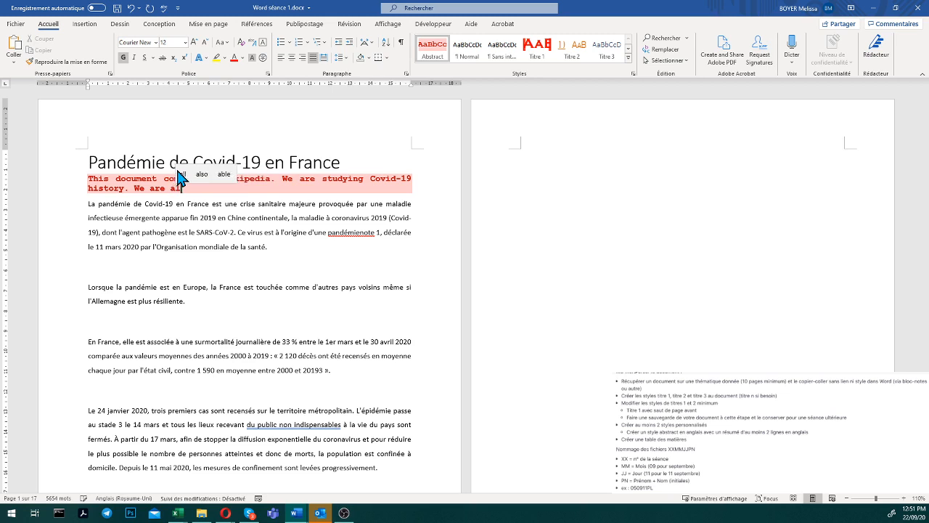
pyautogui.write('so t')
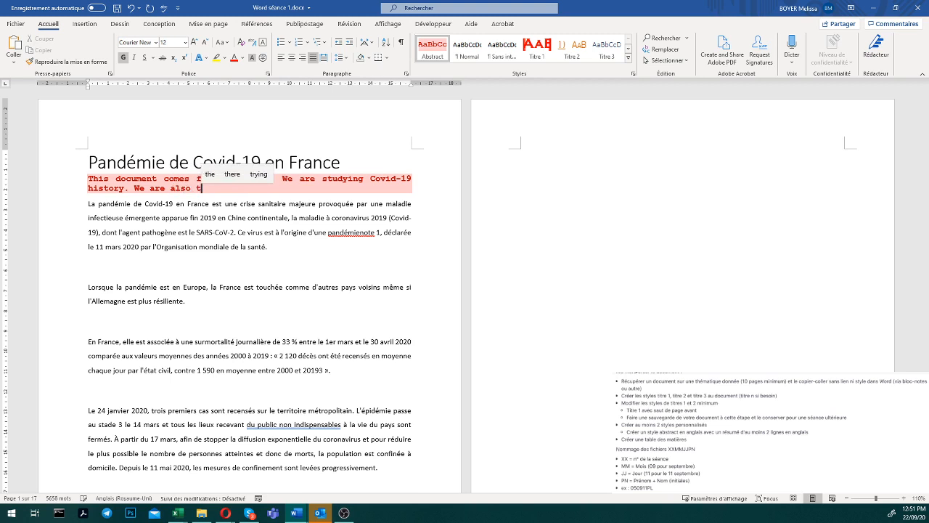
pyautogui.press('BackSpace')
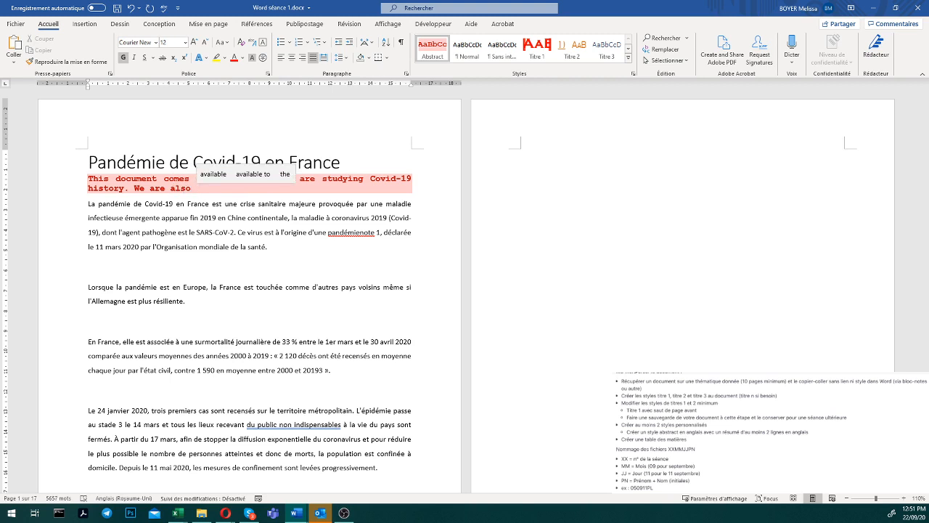
pyautogui.write('practicing')
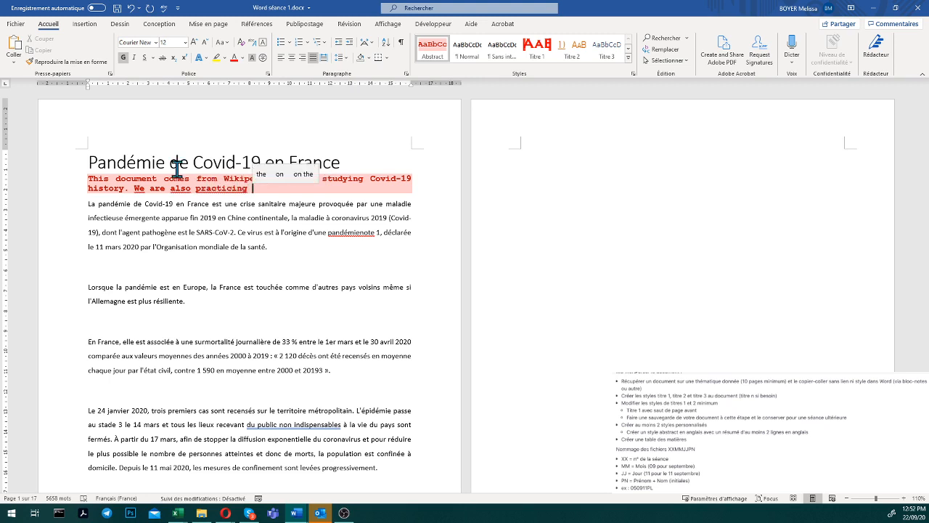
pyautogui.write(' Microso')
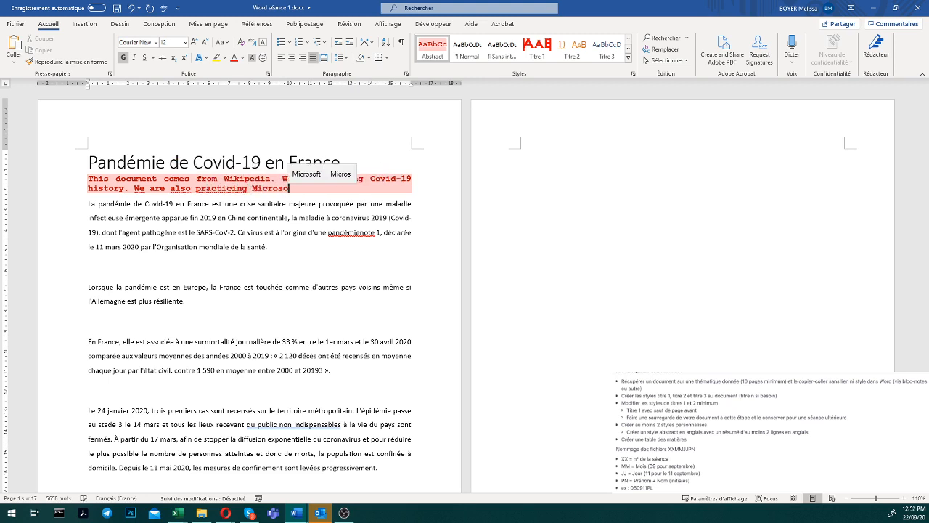
pyautogui.write('d')
pyautogui.press('BackSpace')
pyautogui.press('BackSpace')
pyautogui.press('BackSpace')
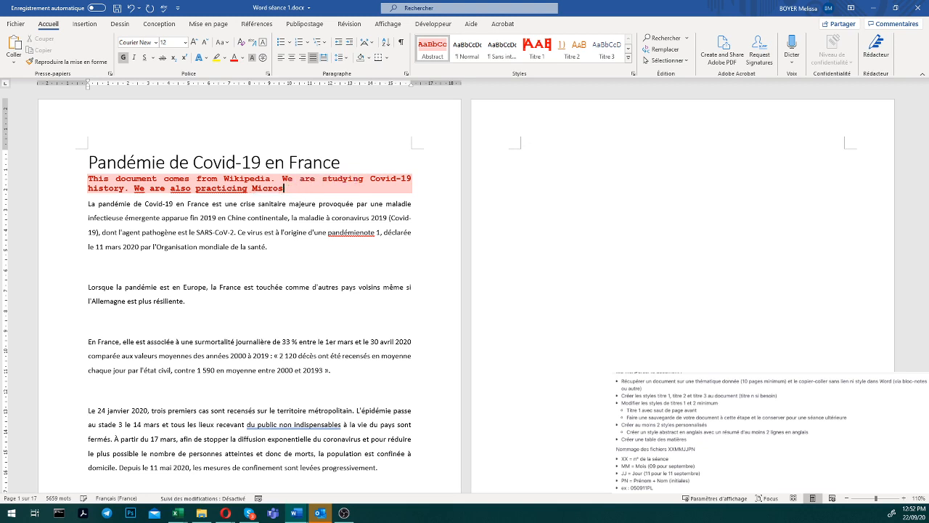
pyautogui.write('oft O')
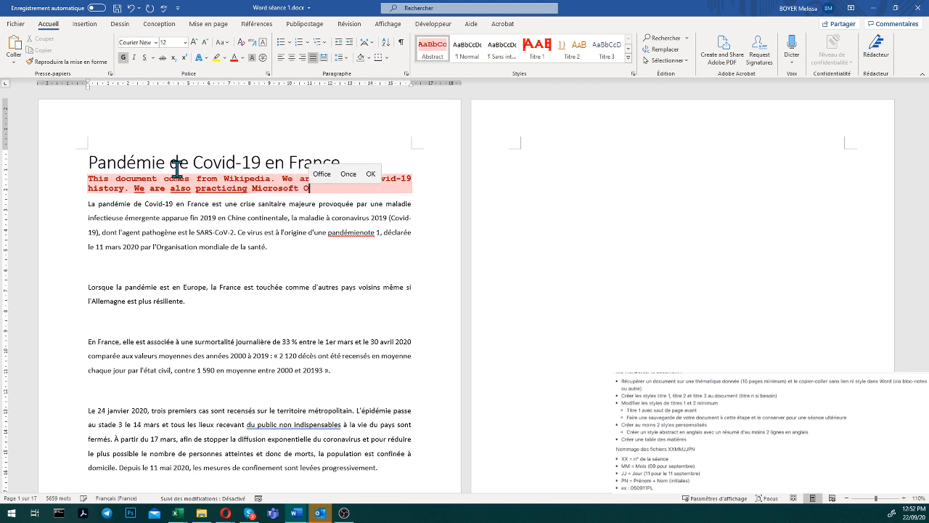
pyautogui.write('ffice W ')
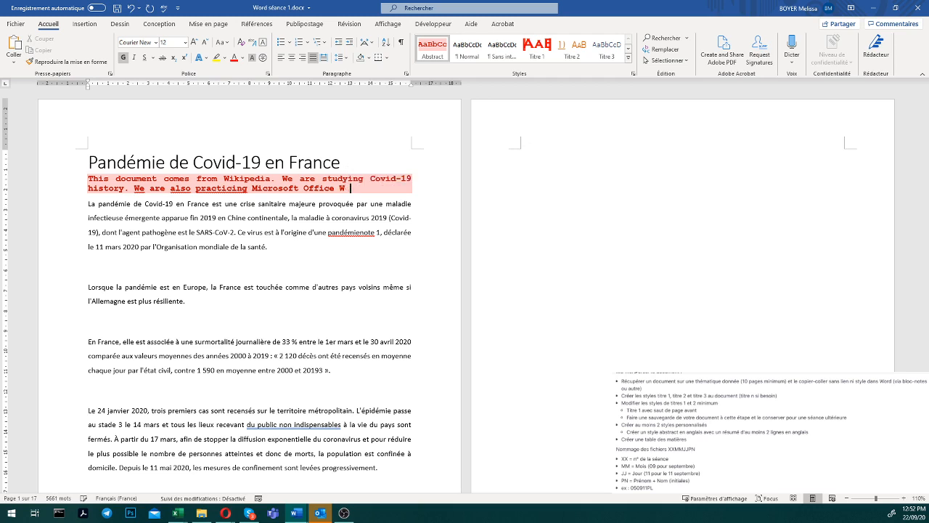
pyautogui.write('d.')
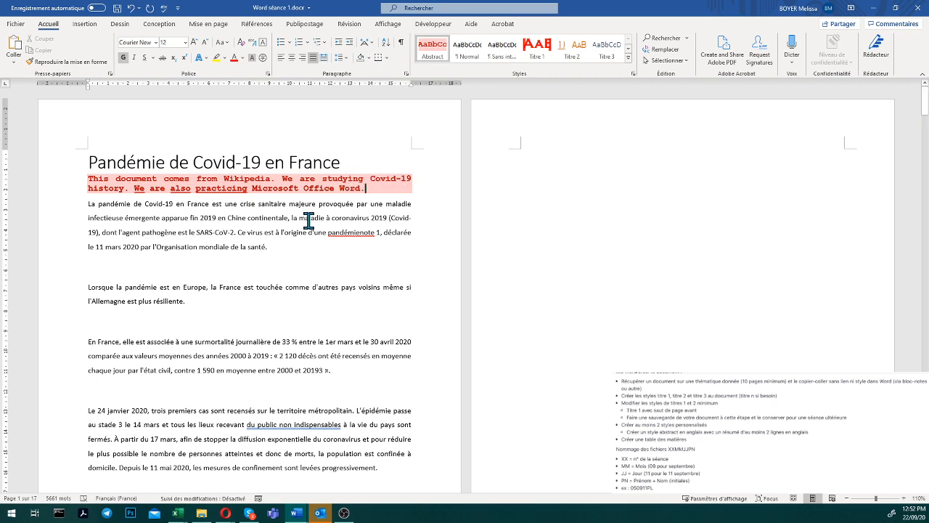
pyautogui.click(355, 244)
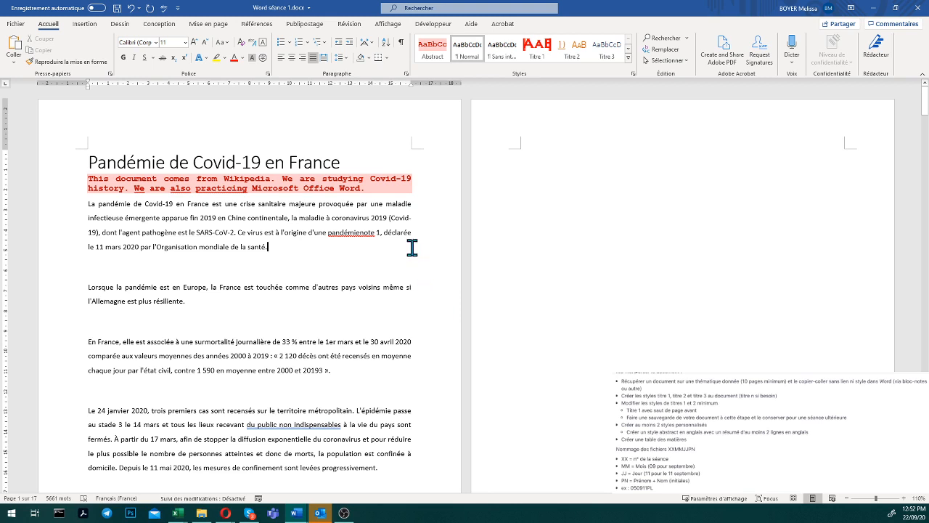
# Step: Complete the abstract with the sentence "Covid-19 took place in Wuhan, China, and was spread all around the world."
pyautogui.click(369, 186)
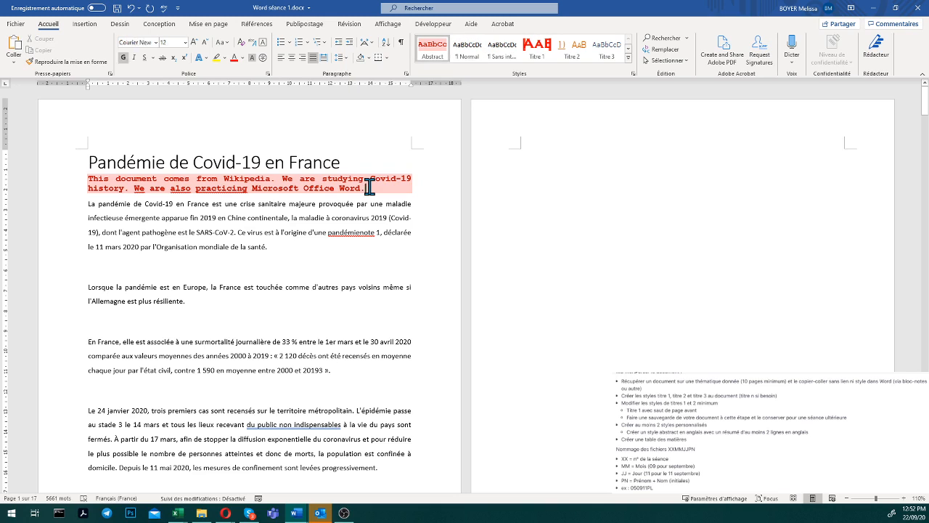
pyautogui.write('Co')
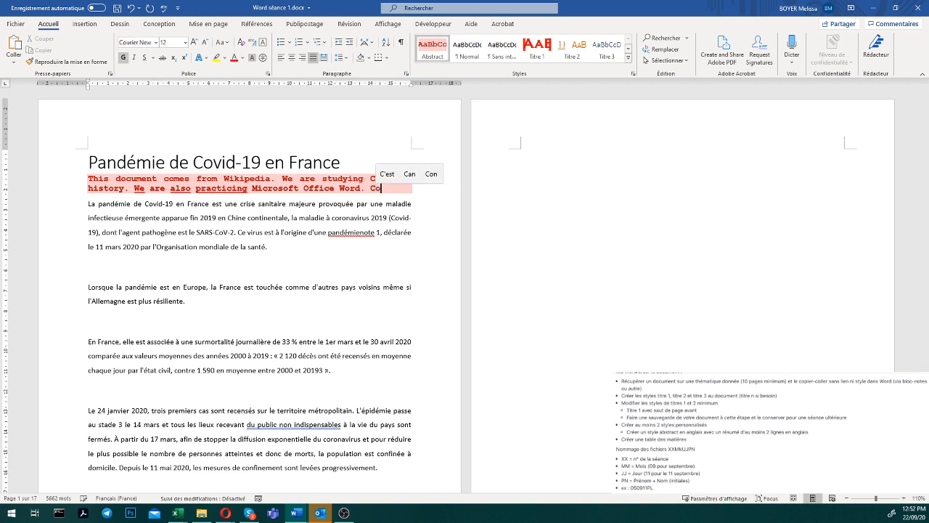
pyautogui.write('vid-')
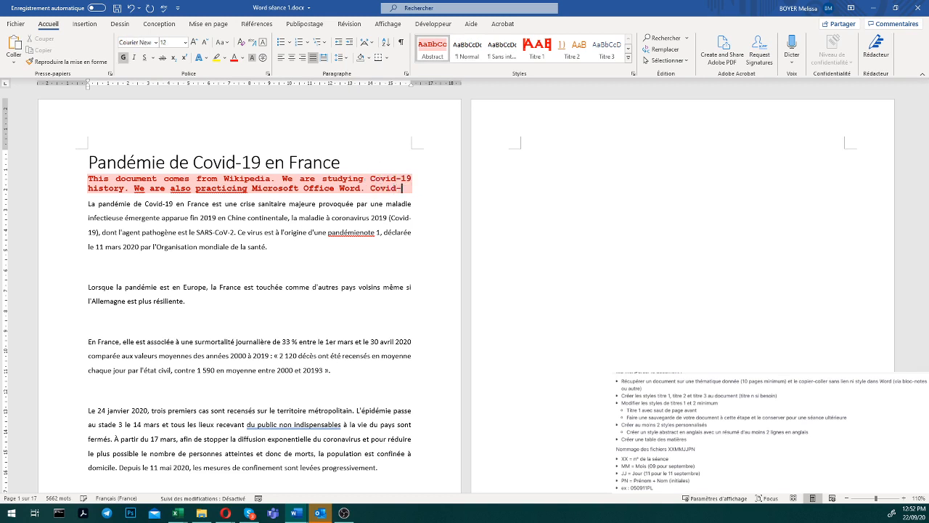
pyautogui.write('19 took ')
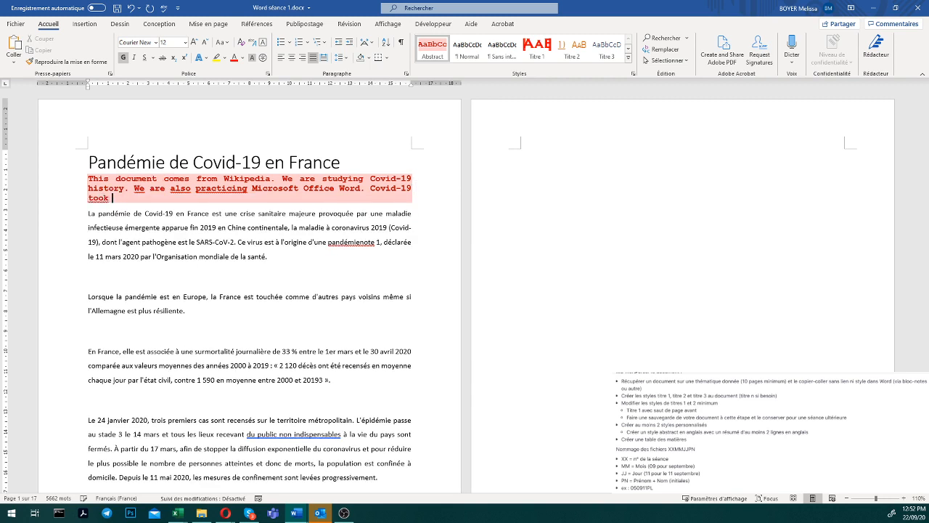
pyautogui.write('place in ')
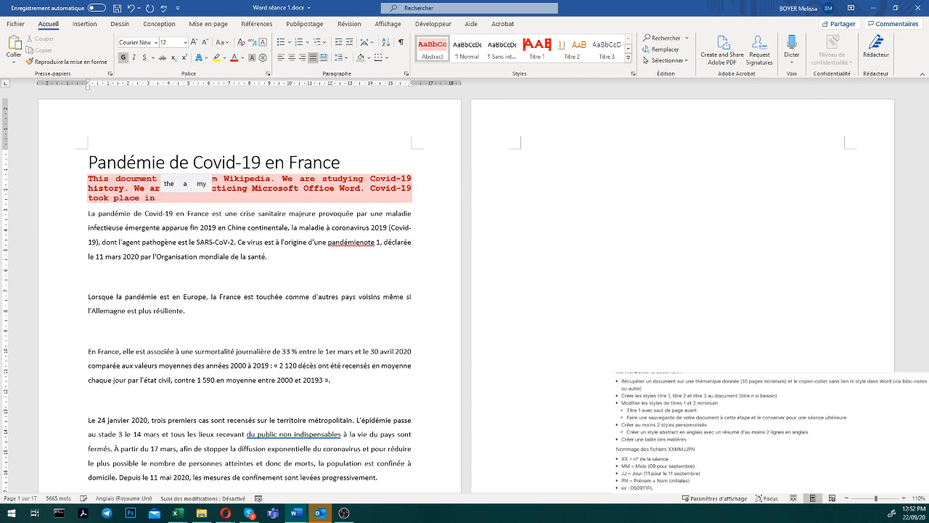
pyautogui.write('Hu')
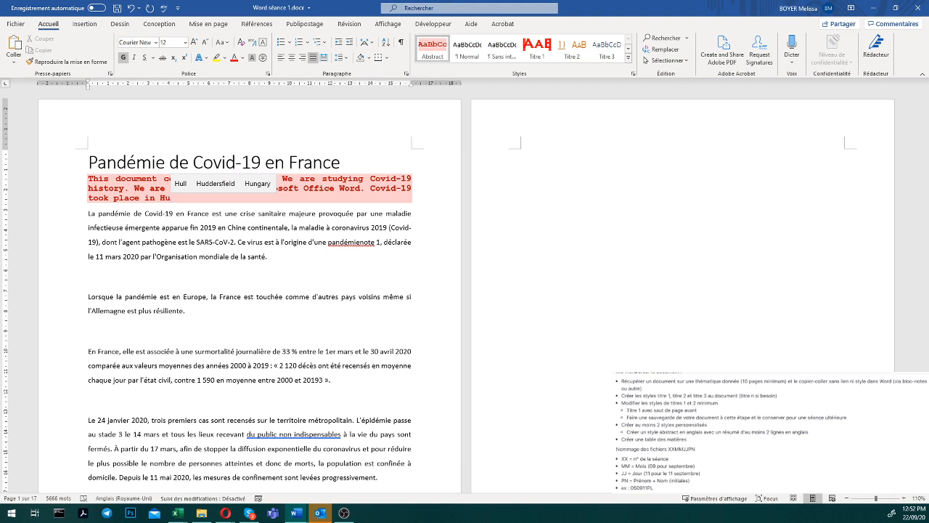
pyautogui.press('BackSpace')
pyautogui.press('BackSpace')
pyautogui.write('W')
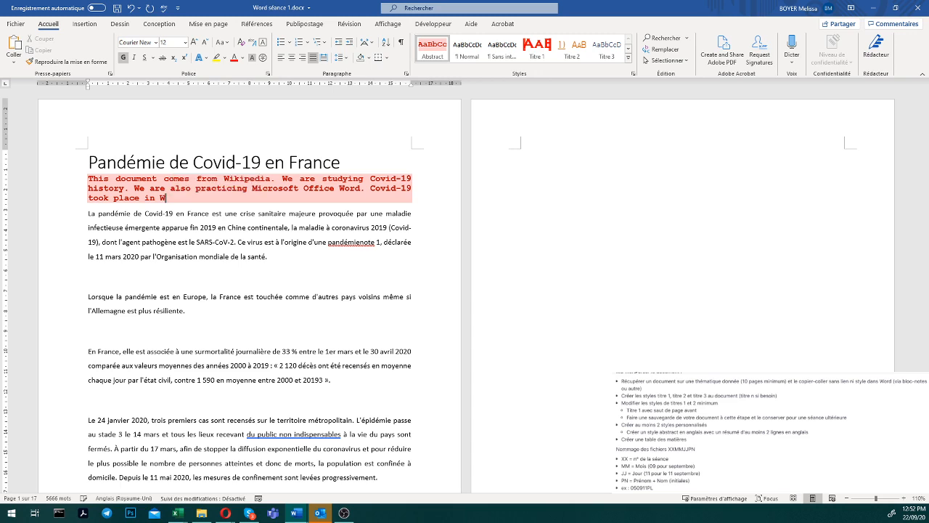
pyautogui.write('uhan, Chi')
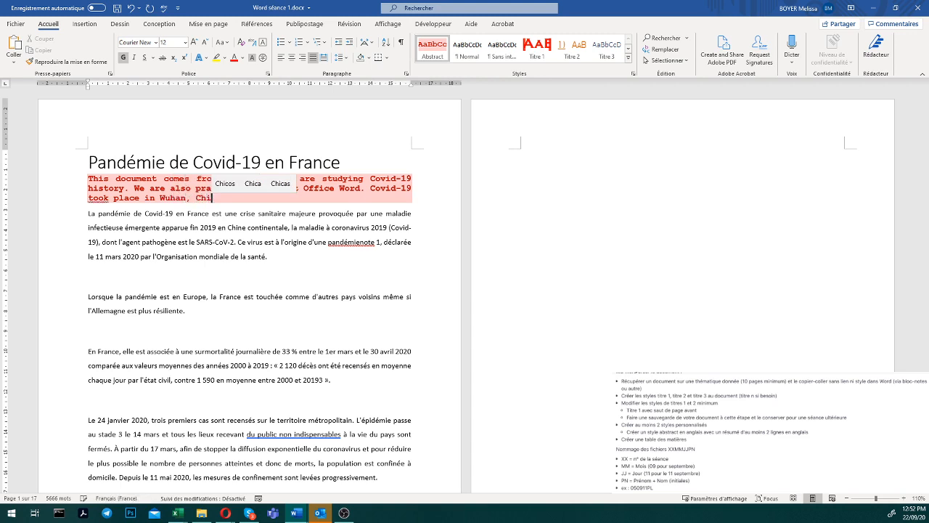
pyautogui.write('na, and')
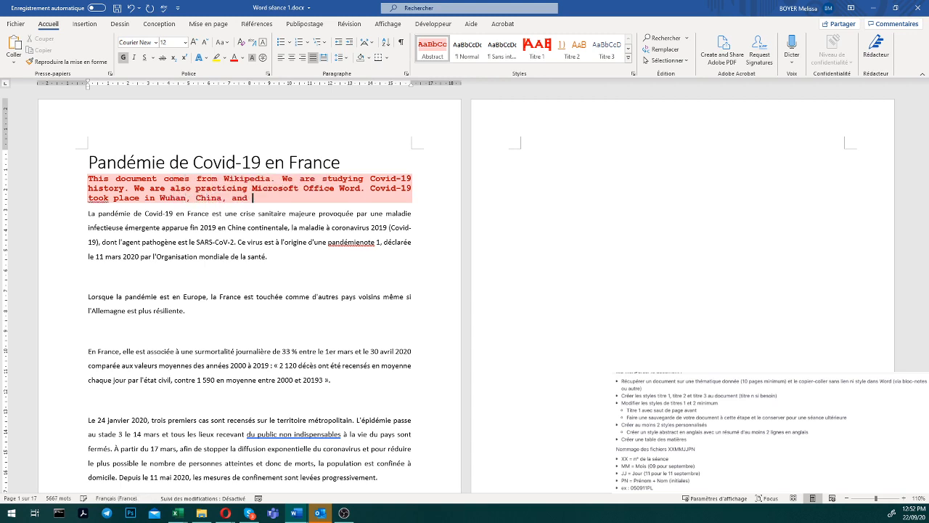
pyautogui.write(' w')
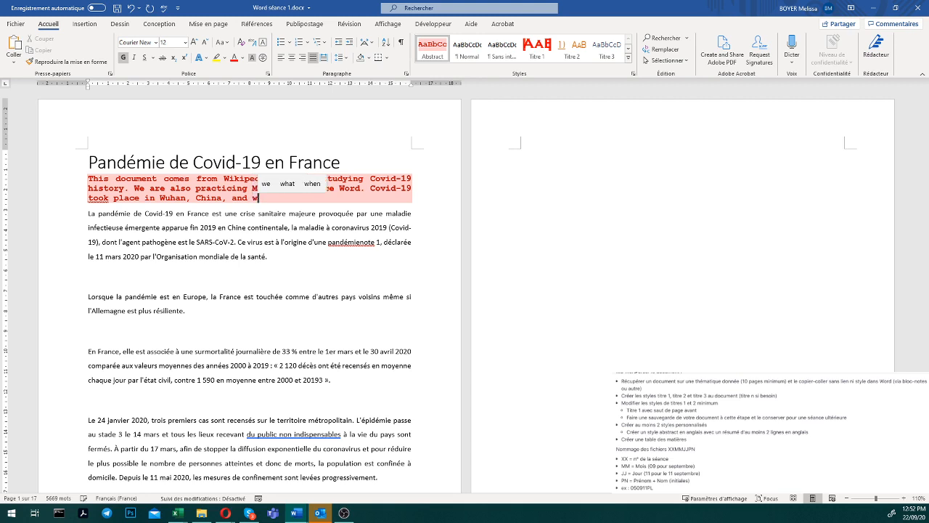
pyautogui.write('as spre')
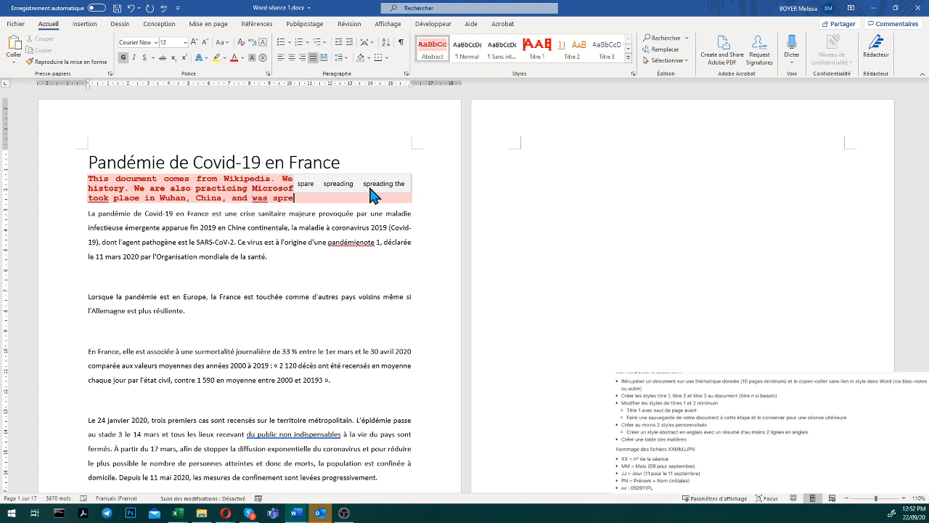
pyautogui.write('d')
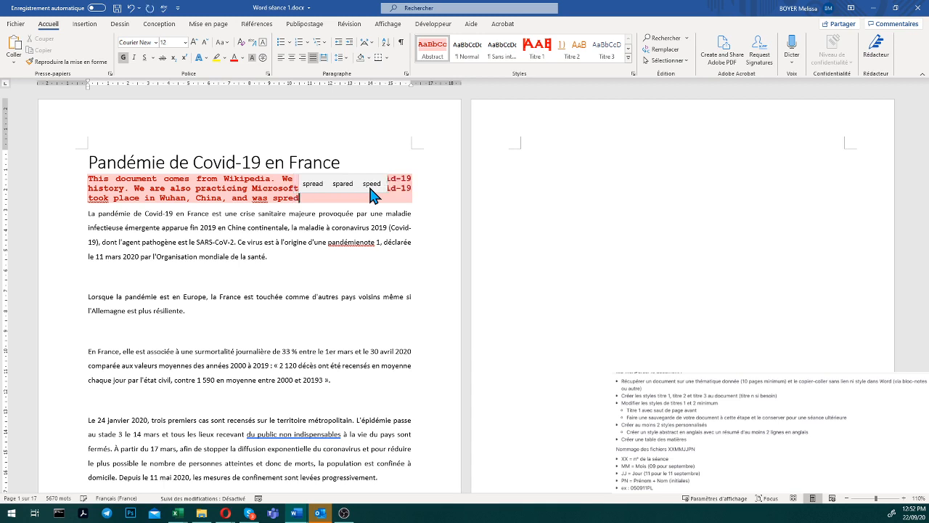
pyautogui.press('BackSpace')
pyautogui.write('ad')
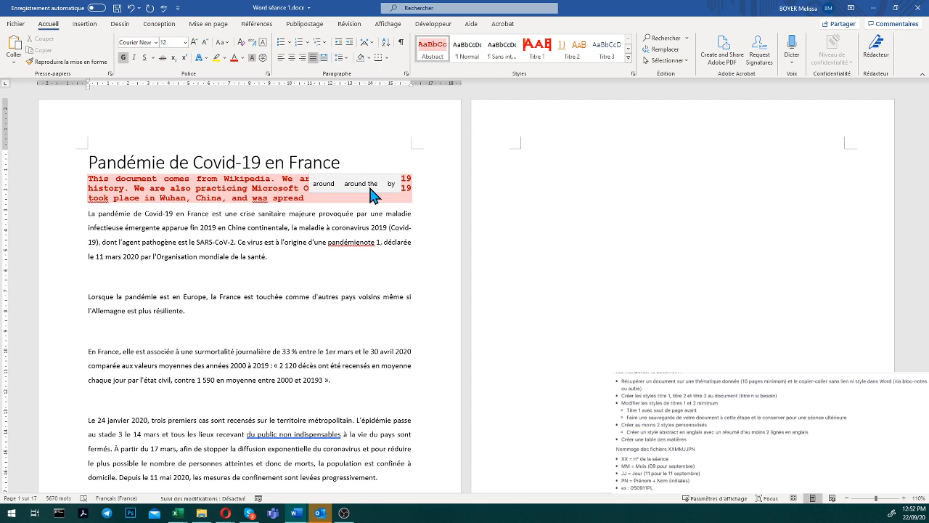
pyautogui.press('BackSpace')
pyautogui.write('ed')
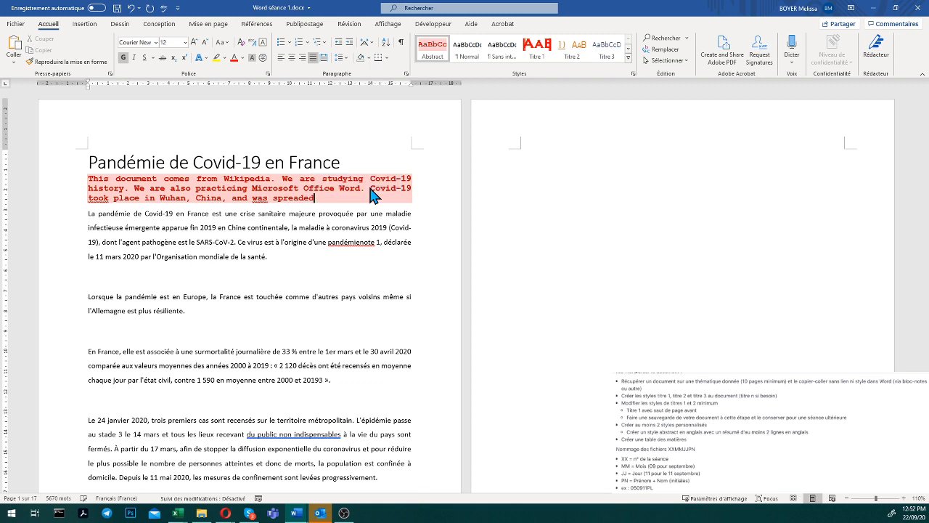
pyautogui.press('BackSpace')
pyautogui.press('BackSpace')
pyautogui.press('BackSpace')
pyautogui.write('all aroun')
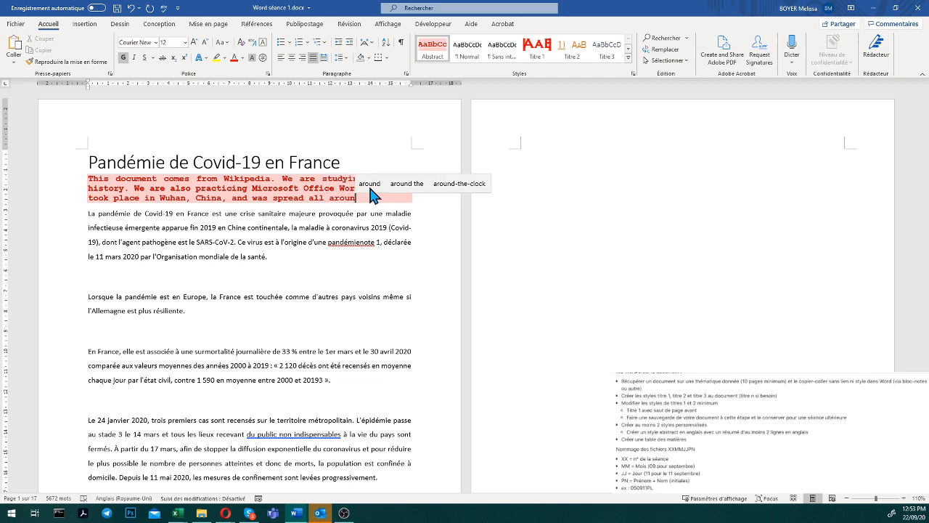
pyautogui.write('d h')
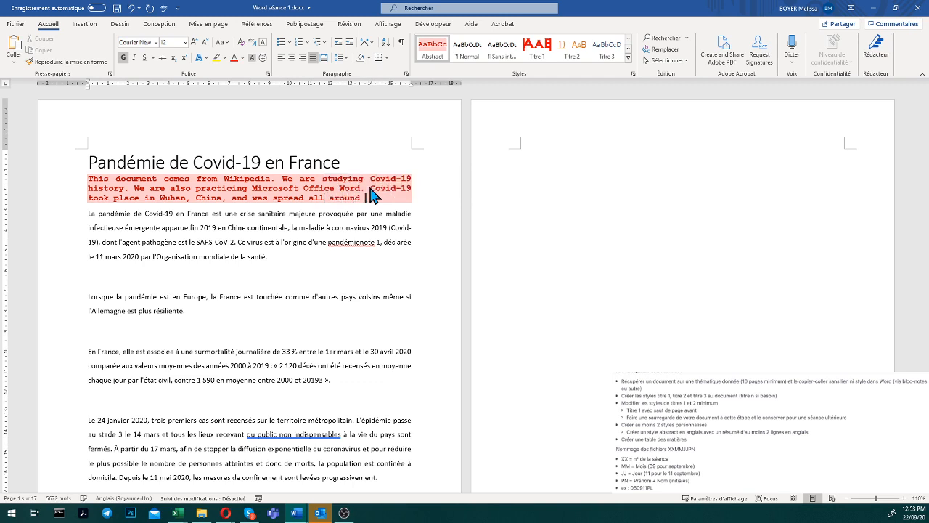
pyautogui.write(' world.')
pyautogui.click(360, 197)
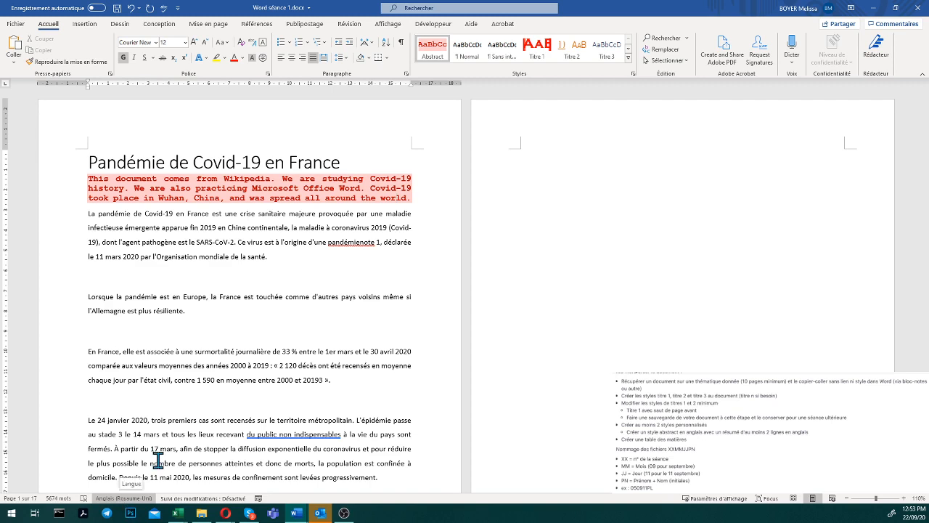
pyautogui.click(392, 229)
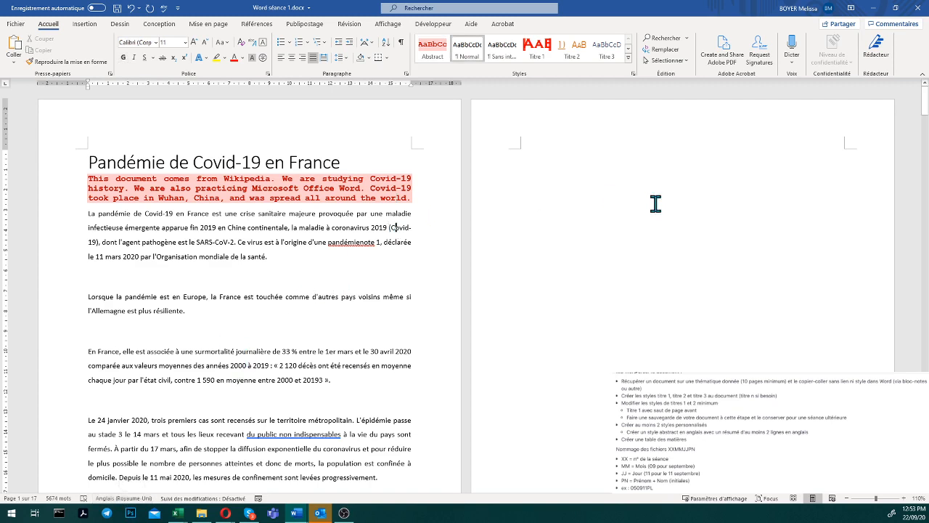
# Step: Delete the empty lines between the introductory paragraphs on the first page, from the 16 septembre paragraph up to the opening paragraph
pyautogui.scroll(-8, 404, 230)
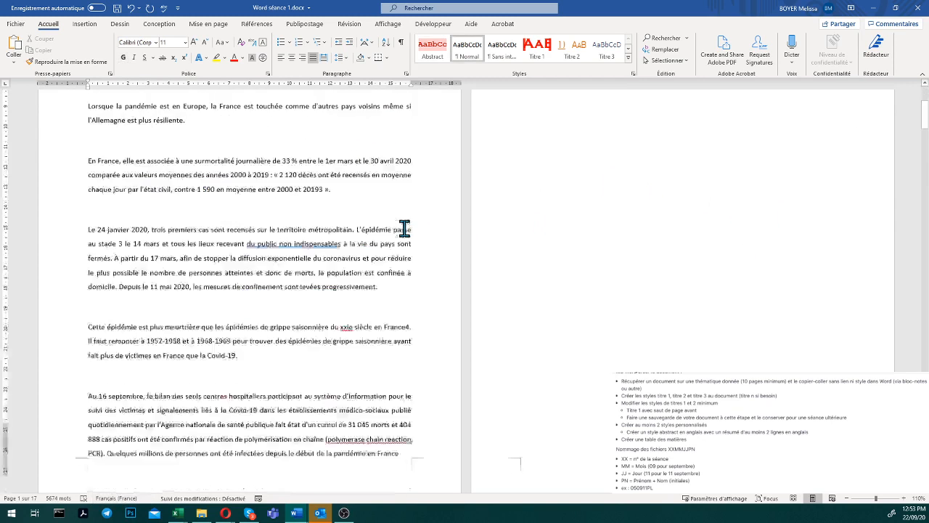
pyautogui.scroll(1, 598, 291)
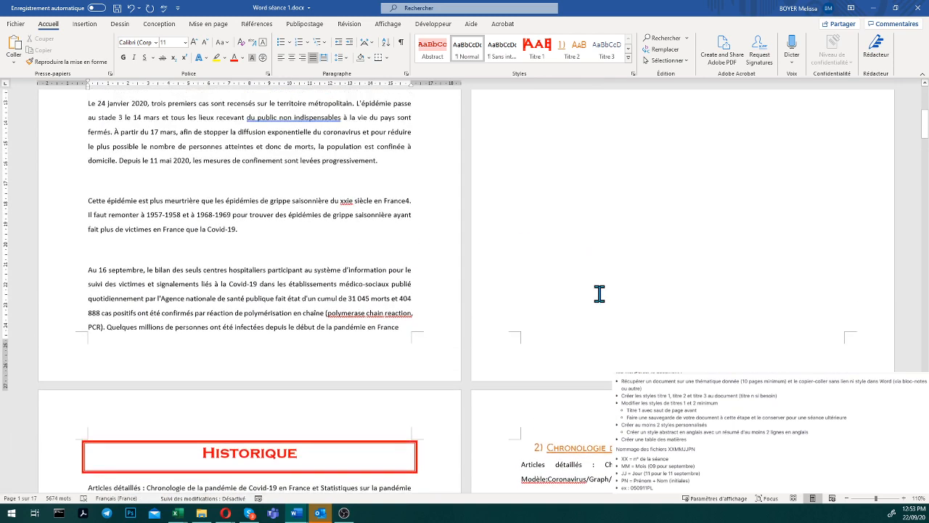
pyautogui.click(221, 238)
pyautogui.press('Down')
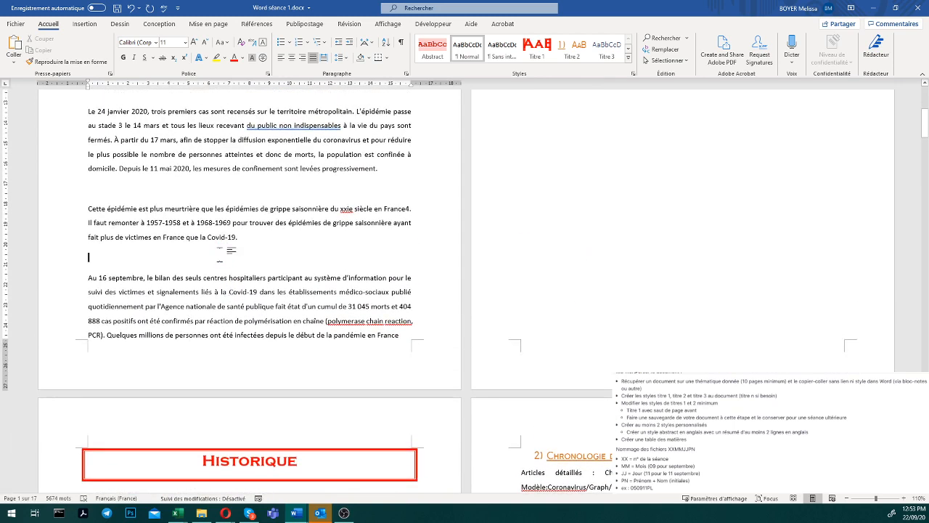
pyautogui.press('BackSpace')
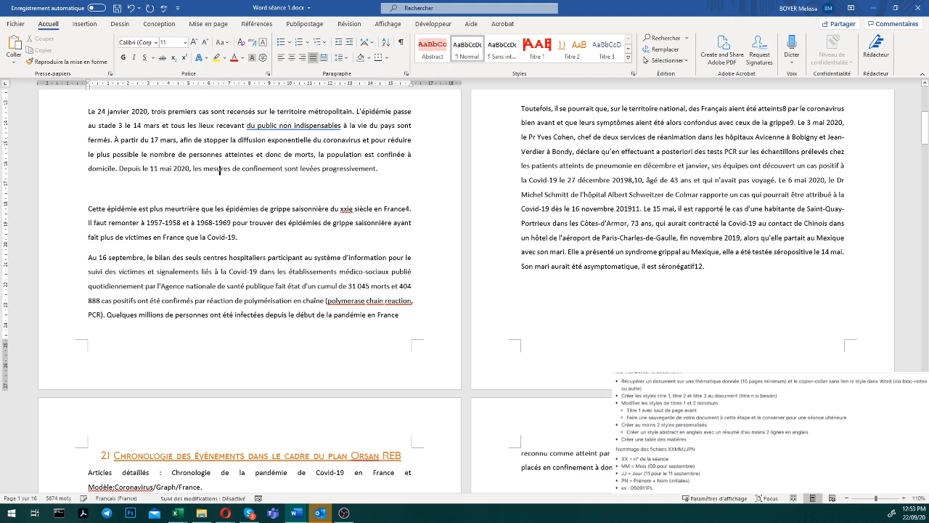
pyautogui.press('BackSpace')
pyautogui.scroll(3, 379, 125)
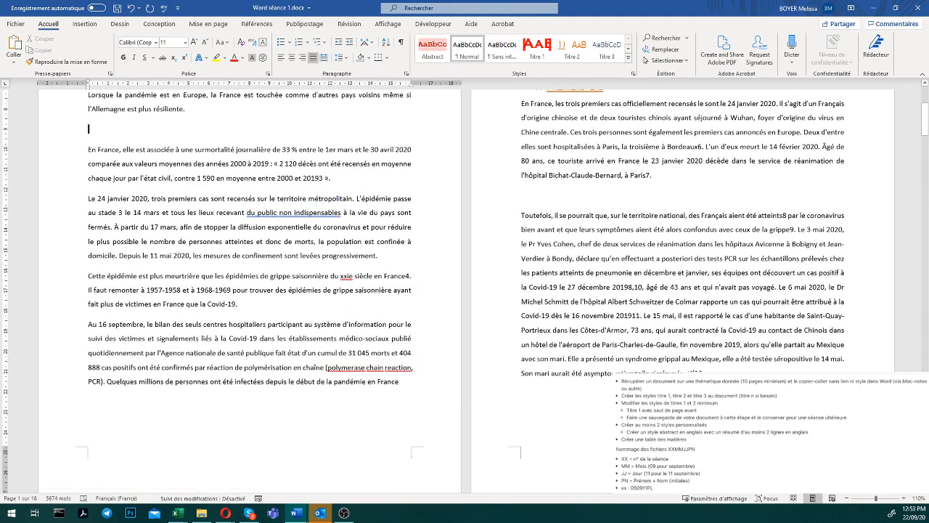
pyautogui.press('BackSpace')
pyautogui.scroll(2, 187, 94)
pyautogui.click(96, 128)
pyautogui.press('BackSpace')
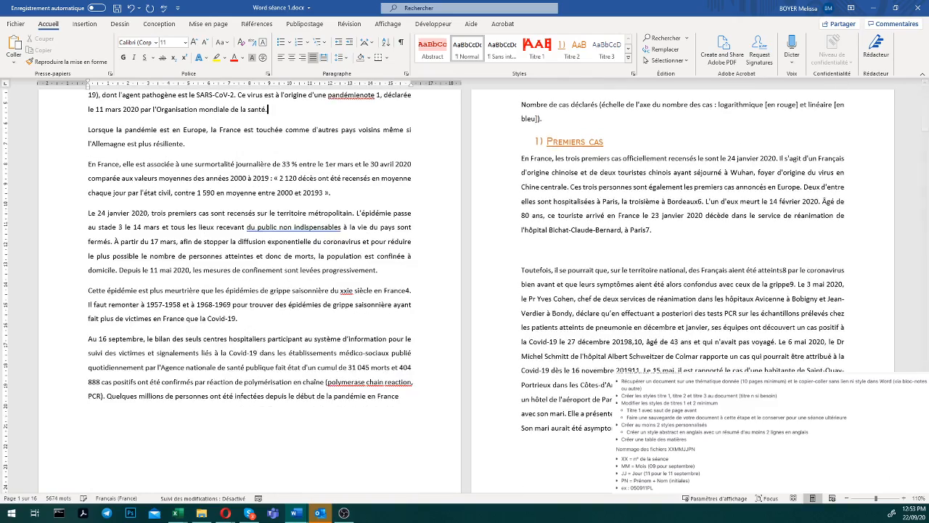
pyautogui.scroll(3, 265, 103)
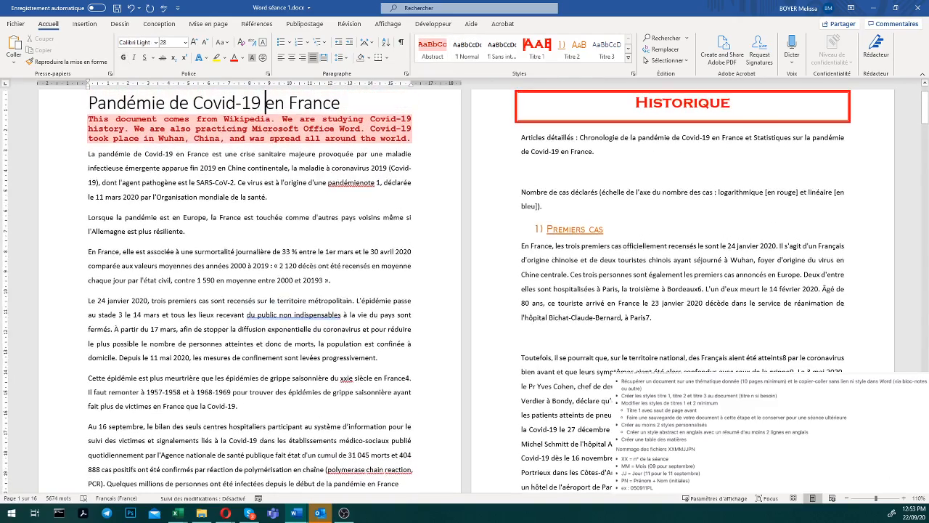
# Step: Delete the empty lines under the Historique heading's opening paragraph and before the paragraph starting with "Toutefois"
pyautogui.click(578, 172)
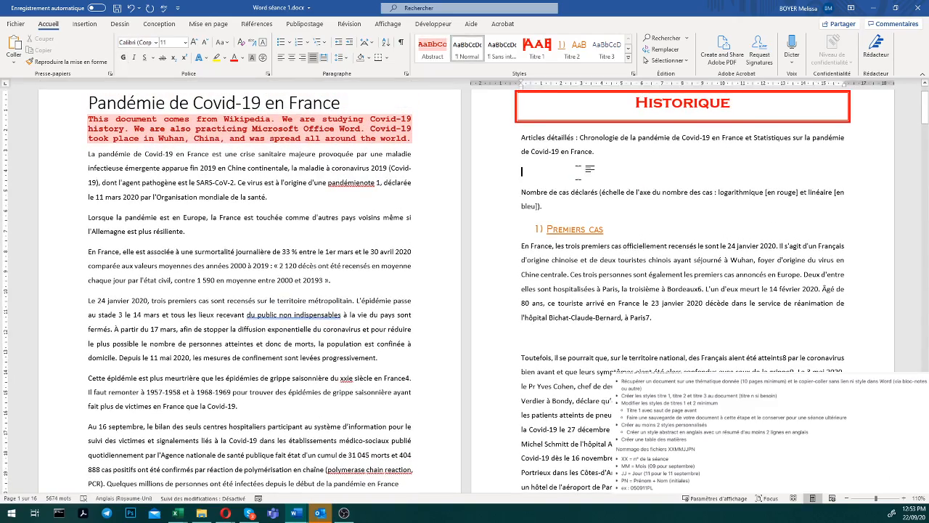
pyautogui.press('BackSpace')
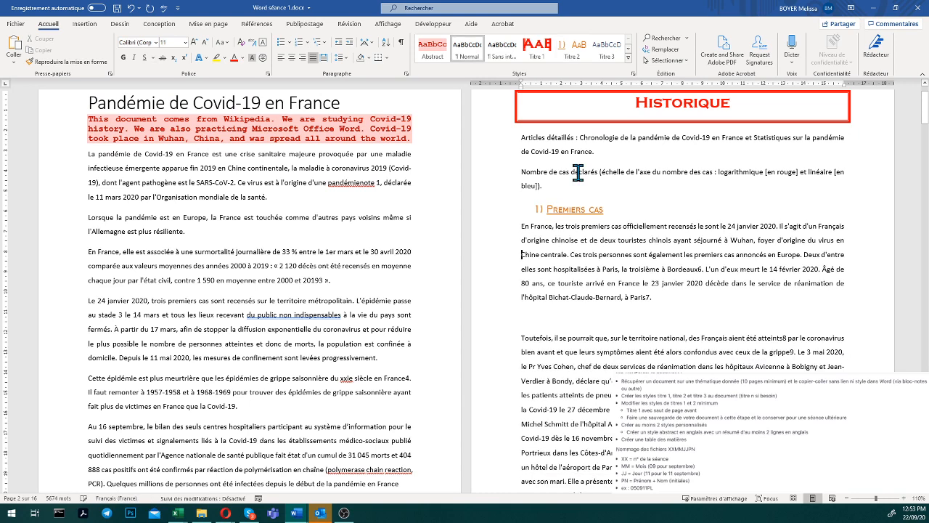
pyautogui.press('Delete')
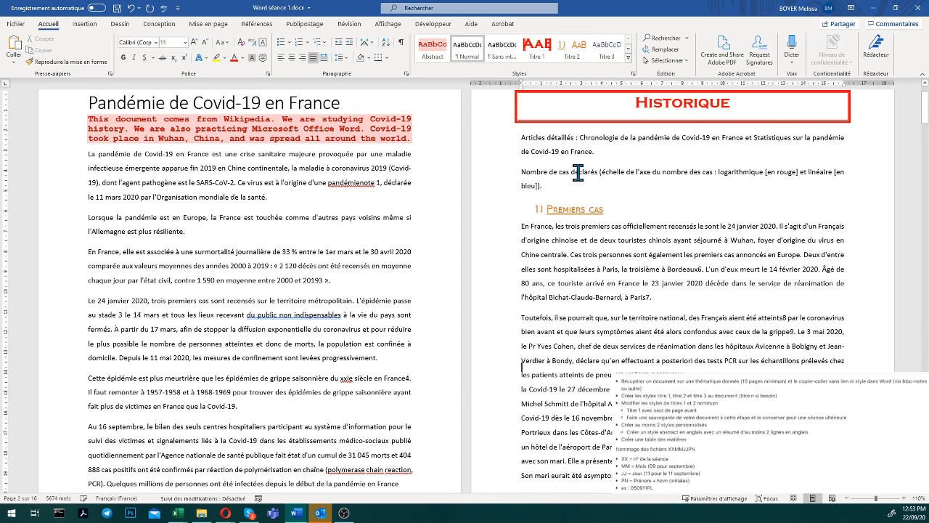
# Step: Look through the rest of the document for a passage suited to another custom style
pyautogui.scroll(-3, 578, 172)
pyautogui.scroll(-5, 578, 172)
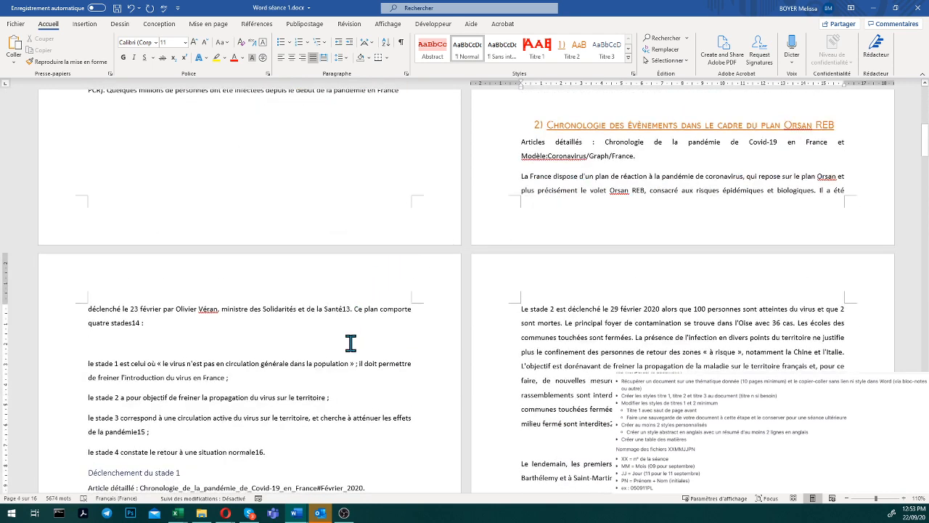
pyautogui.scroll(1, 351, 342)
pyautogui.scroll(-3, 350, 342)
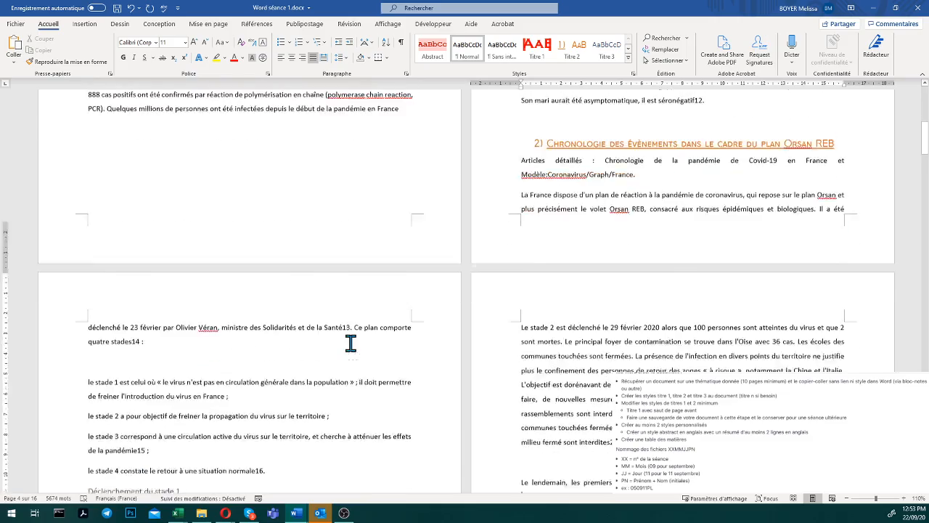
pyautogui.scroll(-6, 350, 342)
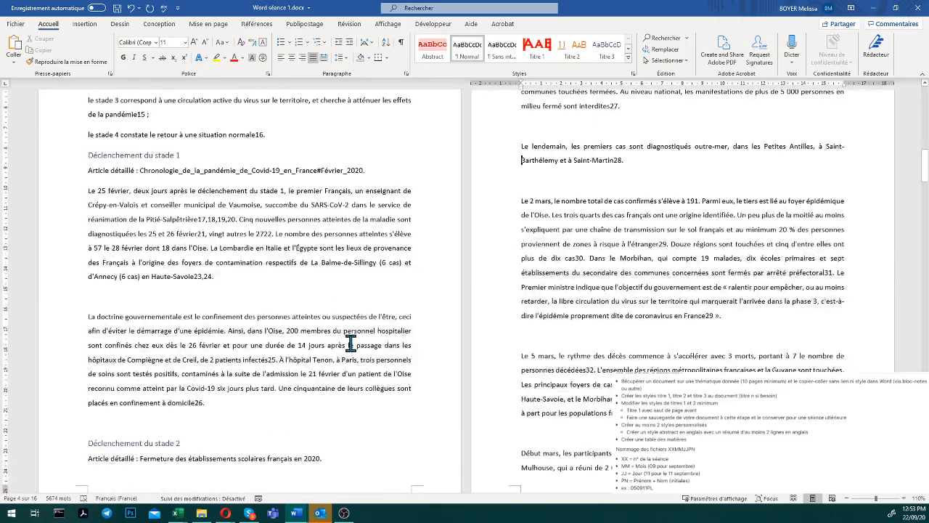
pyautogui.scroll(-20, 350, 342)
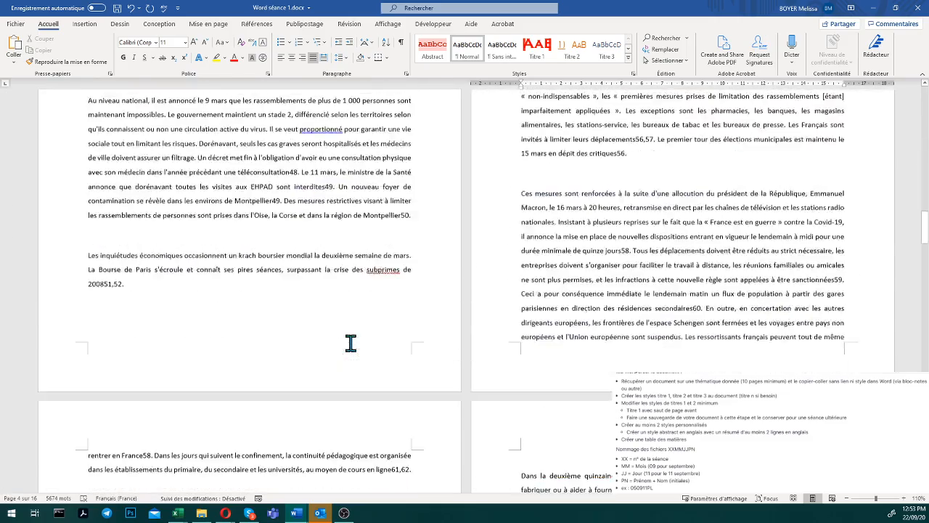
pyautogui.scroll(-20, 351, 342)
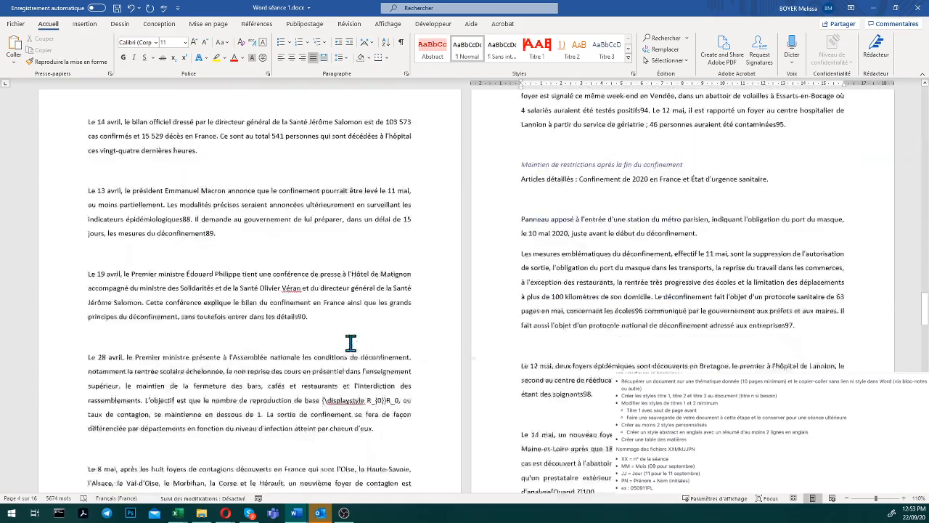
pyautogui.scroll(-20, 350, 342)
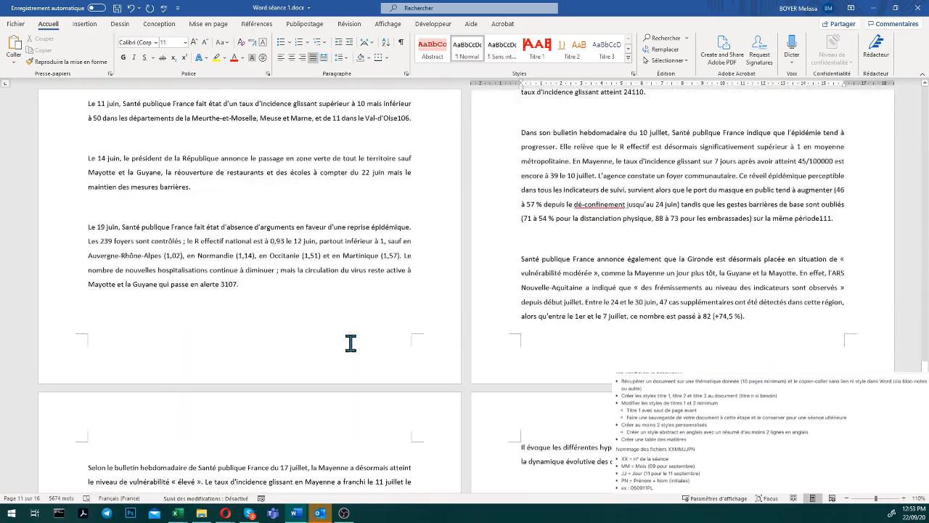
pyautogui.scroll(-5, 351, 343)
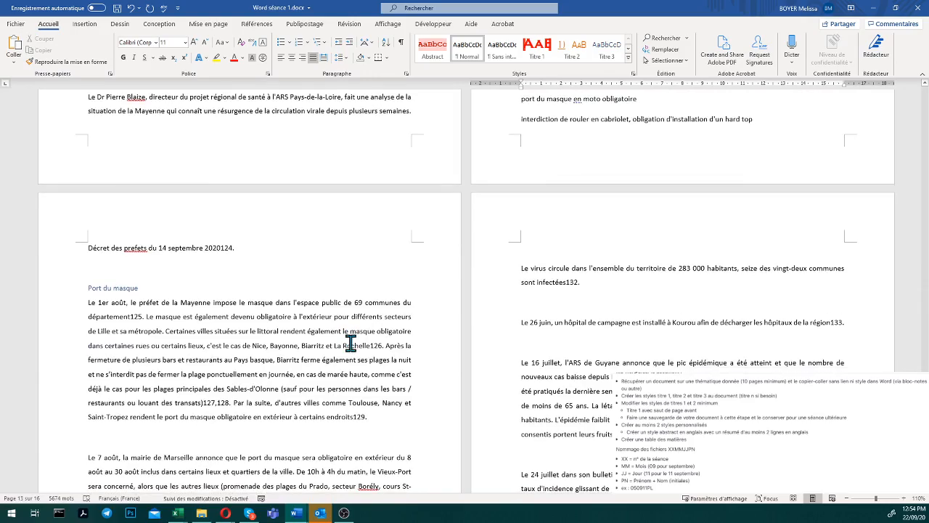
pyautogui.scroll(-6, 350, 343)
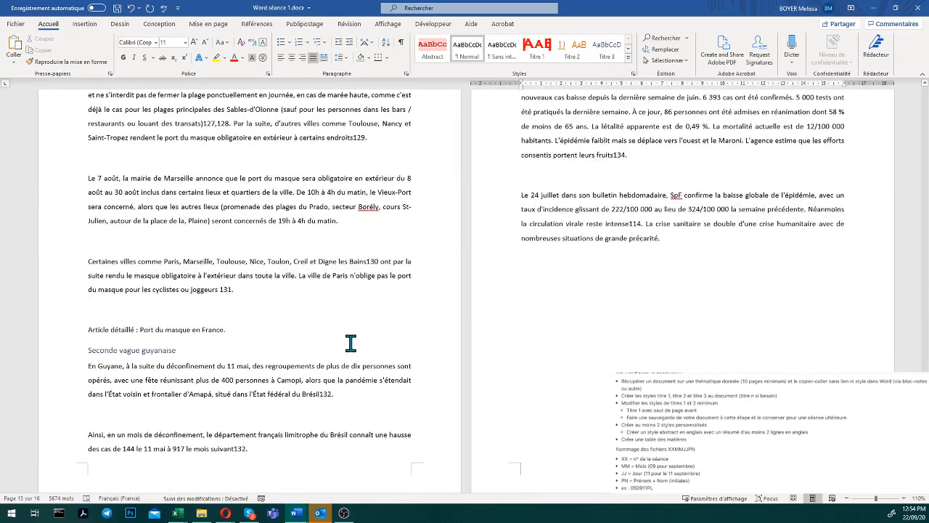
pyautogui.scroll(20, 350, 342)
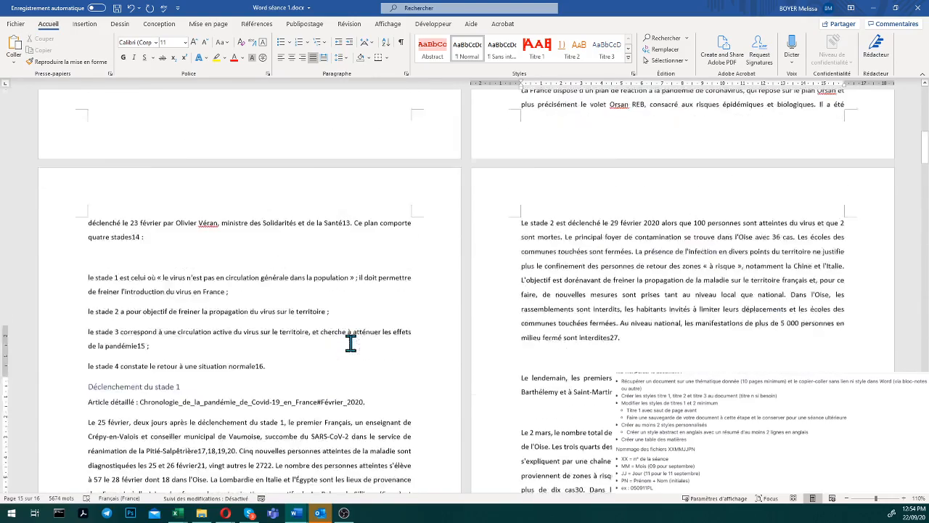
pyautogui.scroll(-15, 351, 343)
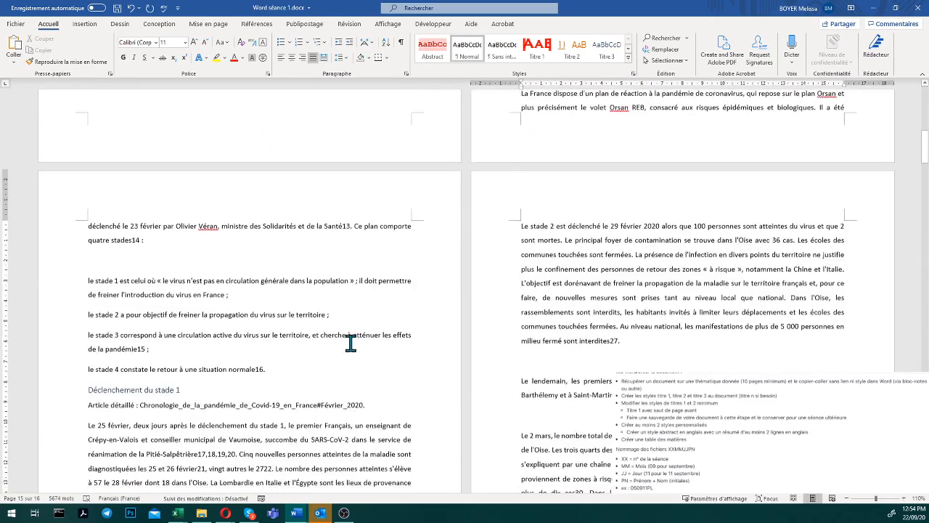
pyautogui.scroll(-1, 350, 342)
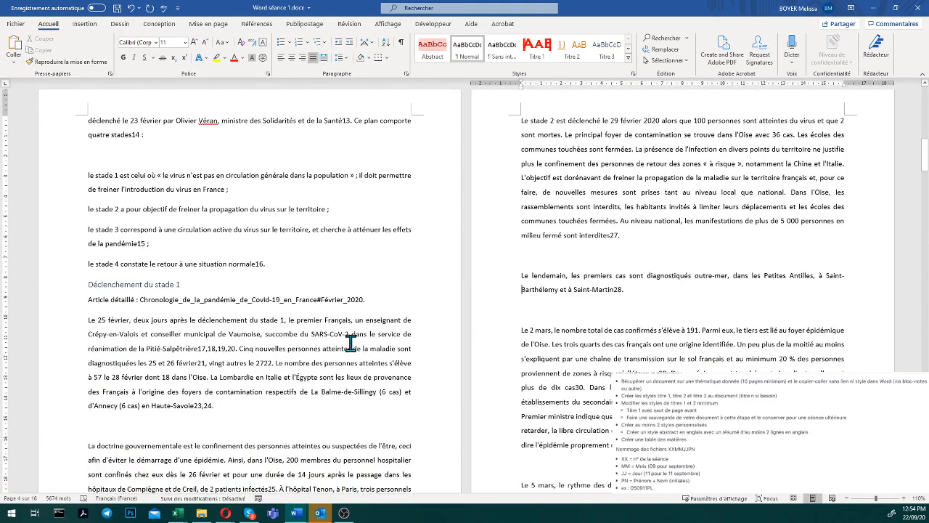
# Step: Remove the reference numbers 14, 15 and 16 from the passage listing the four stages of the Orsan plan
pyautogui.click(147, 136)
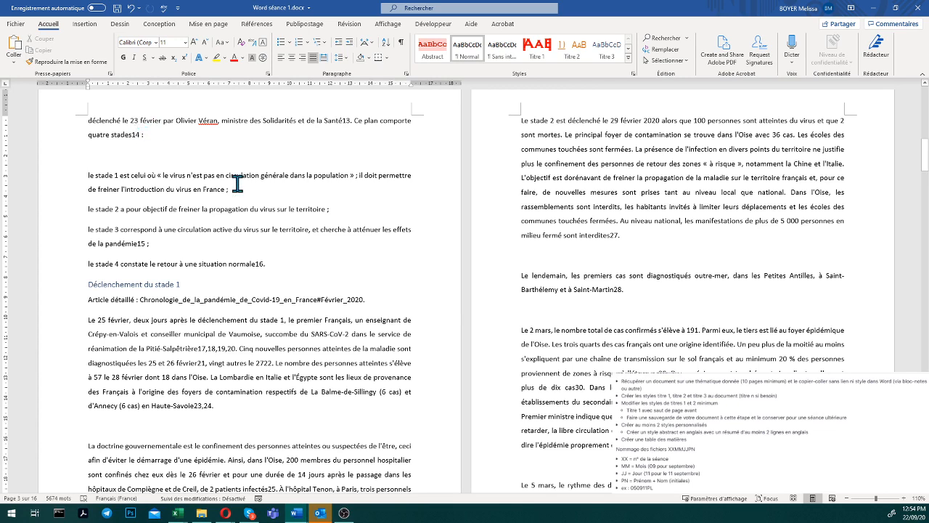
pyautogui.press('Left')
pyautogui.press('Left')
pyautogui.press('BackSpace')
pyautogui.press('BackSpace')
pyautogui.press('Down')
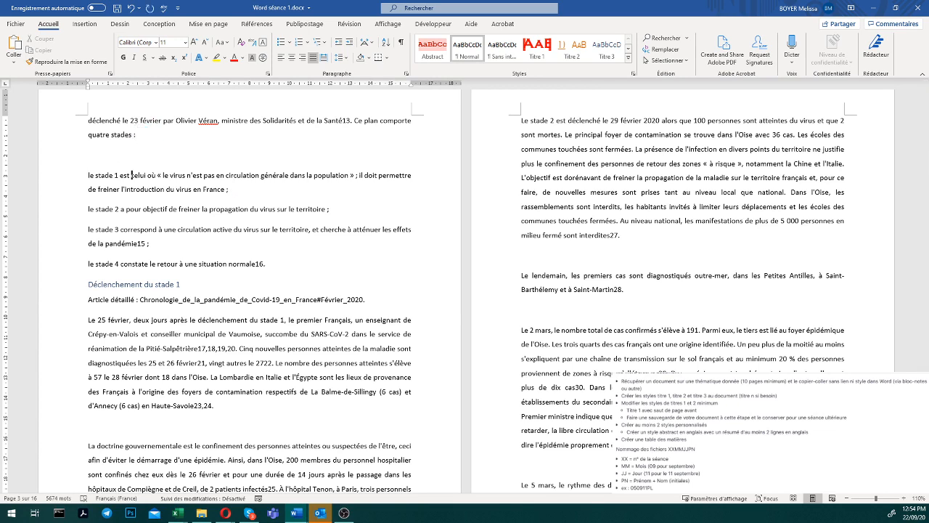
pyautogui.click(262, 263)
pyautogui.press('BackSpace')
pyautogui.press('BackSpace')
pyautogui.click(146, 243)
pyautogui.press('BackSpace')
pyautogui.press('BackSpace')
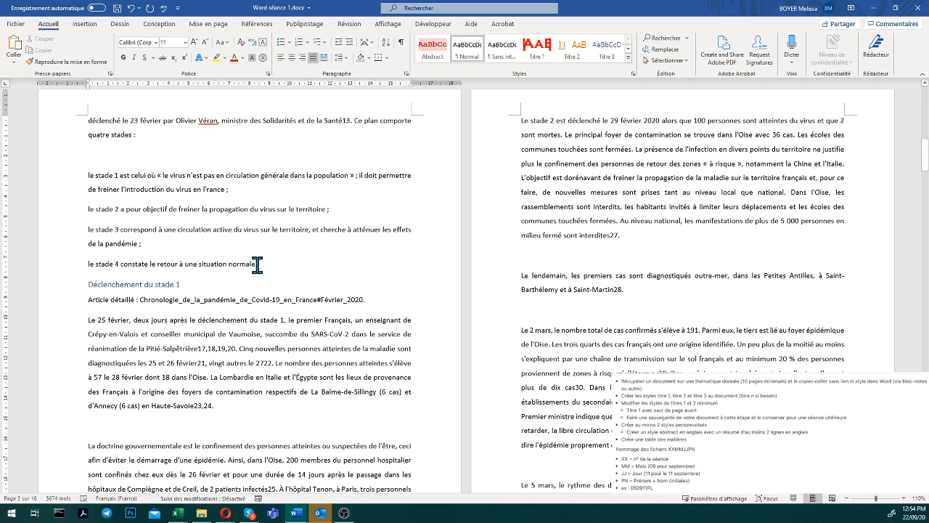
# Step: Turn the four stage paragraphs into a bulleted list and delete the empty line above it
pyautogui.moveTo(264, 265); pyautogui.dragTo(89, 180)
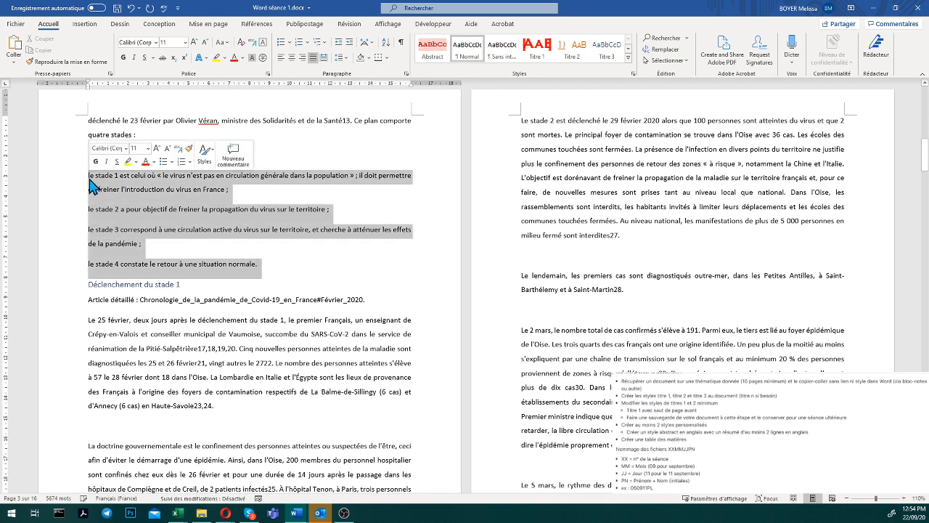
pyautogui.click(283, 45)
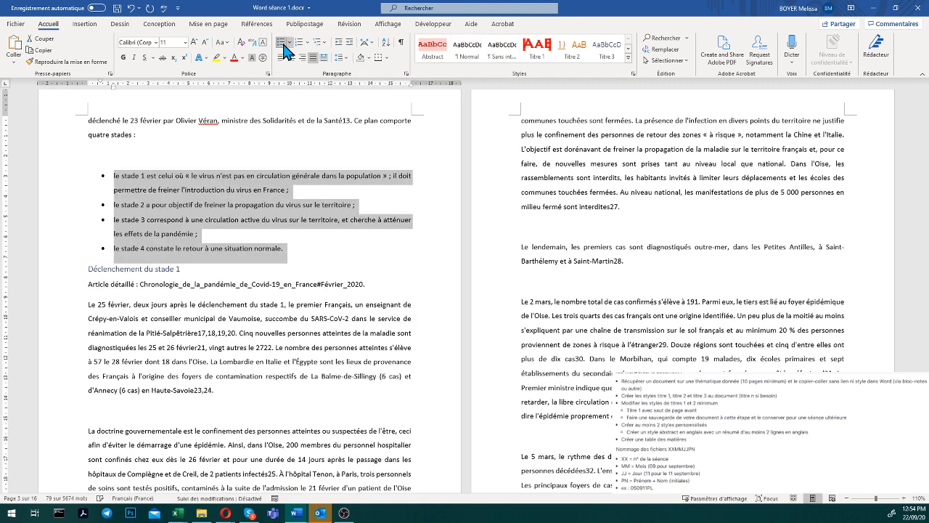
pyautogui.click(203, 152)
pyautogui.press('BackSpace')
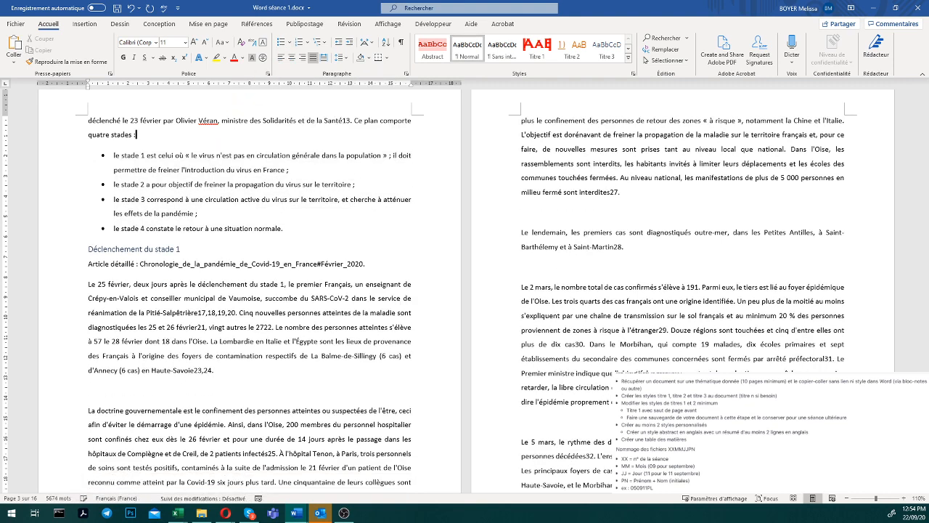
# Step: Format the four-stage list with the theme green text color, the Glacial Indifference font and four-diamond bullets
pyautogui.moveTo(286, 228); pyautogui.dragTo(113, 158)
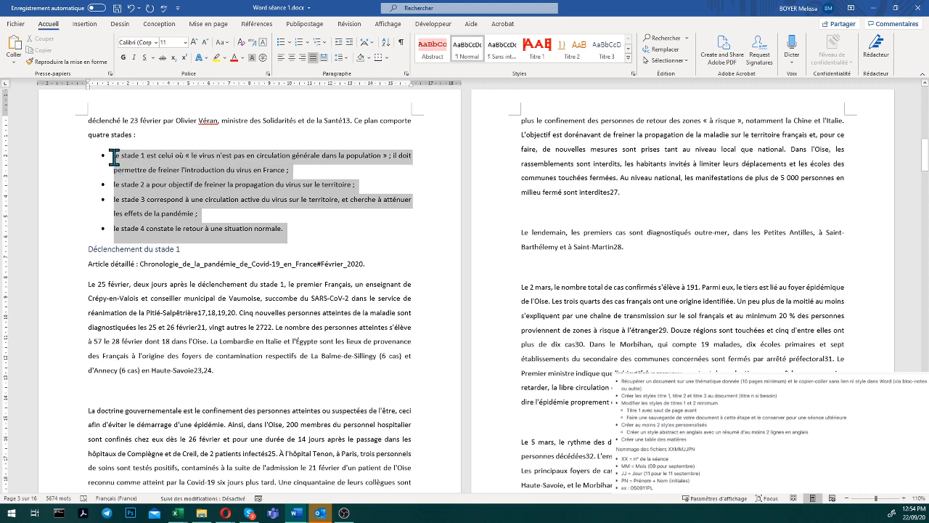
pyautogui.click(243, 59)
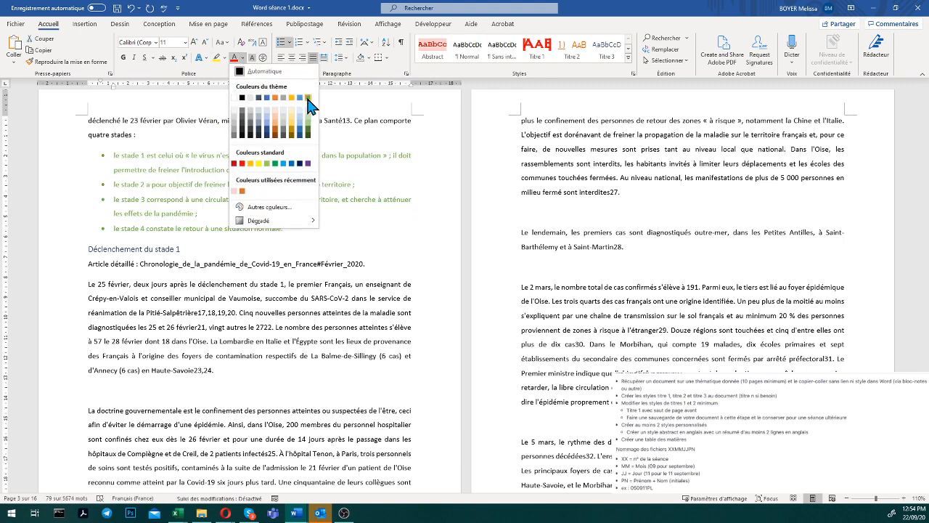
pyautogui.click(310, 104)
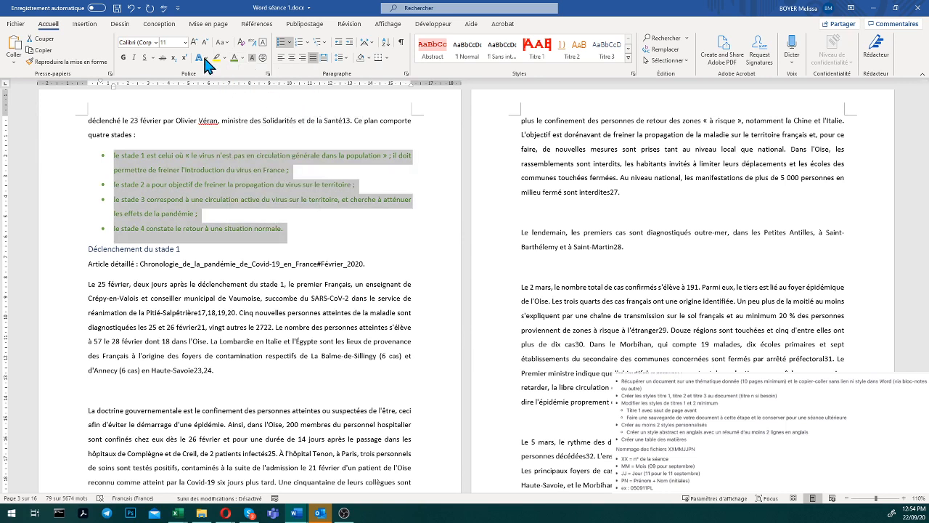
pyautogui.click(157, 43)
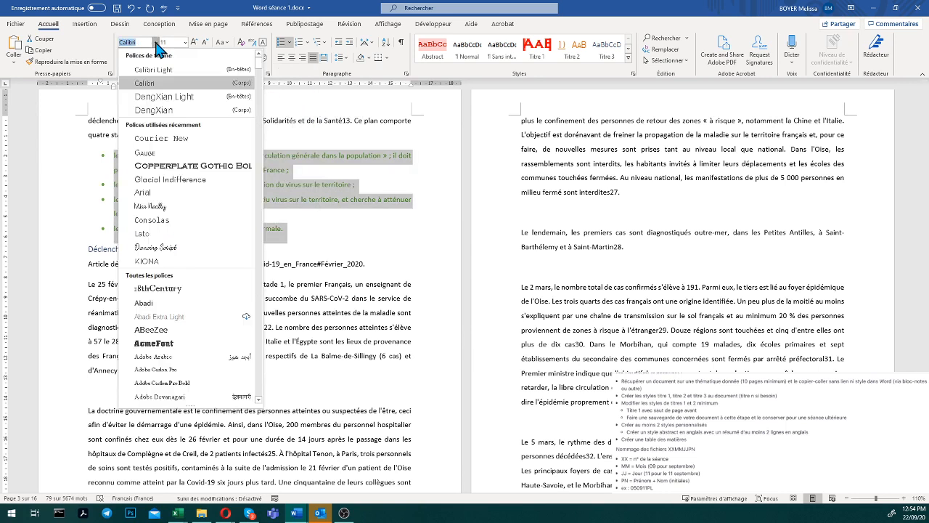
pyautogui.click(182, 179)
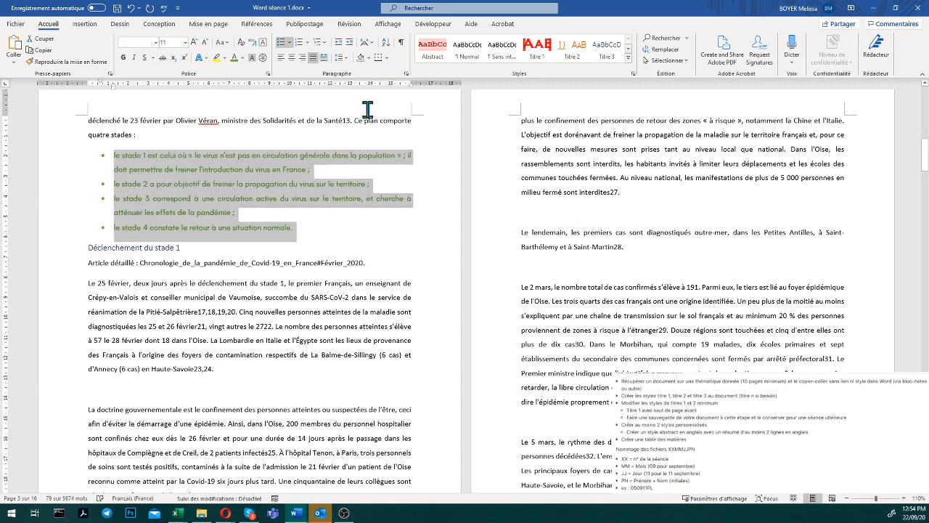
pyautogui.click(289, 42)
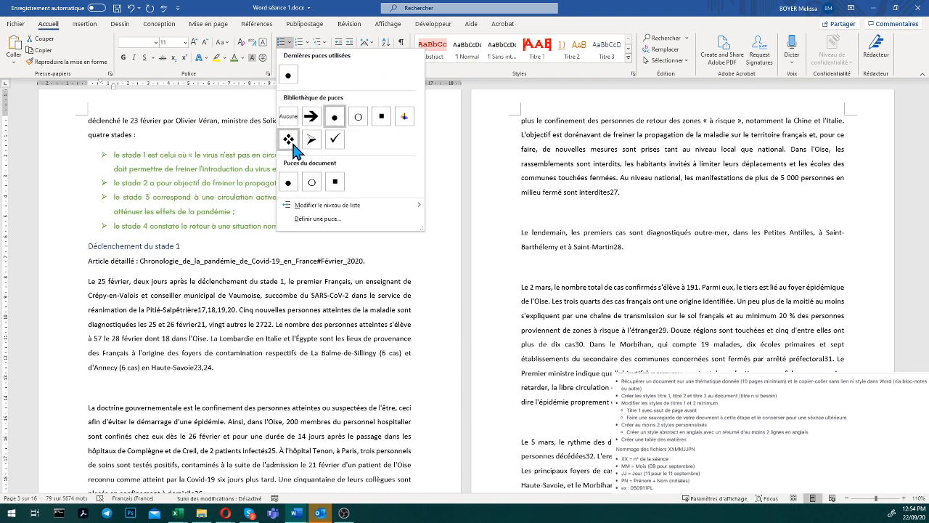
pyautogui.click(290, 139)
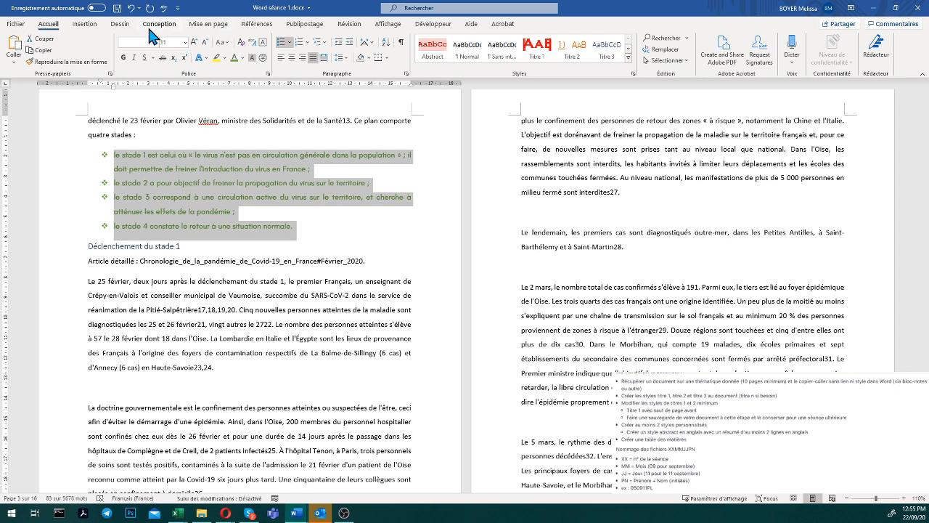
# Step: Try a two-column layout on the four-stage list and restore the single column
pyautogui.click(116, 26)
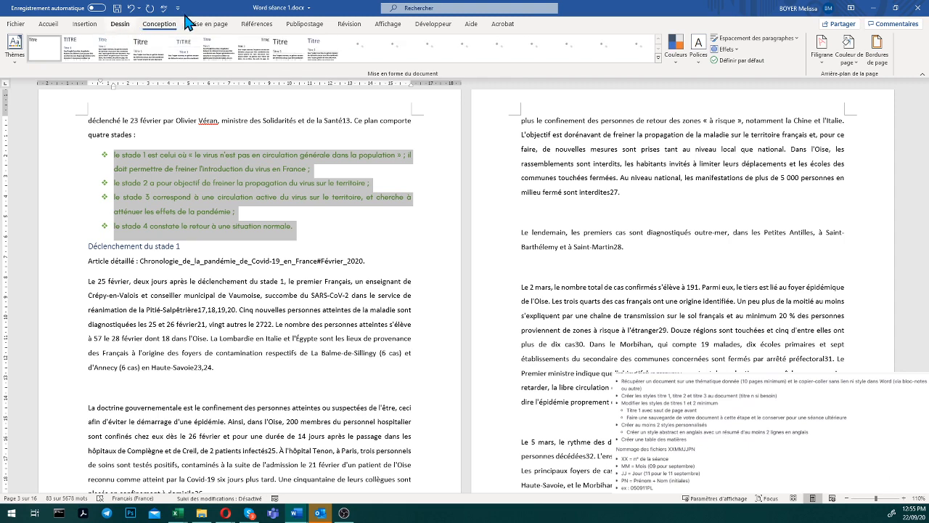
pyautogui.click(202, 24)
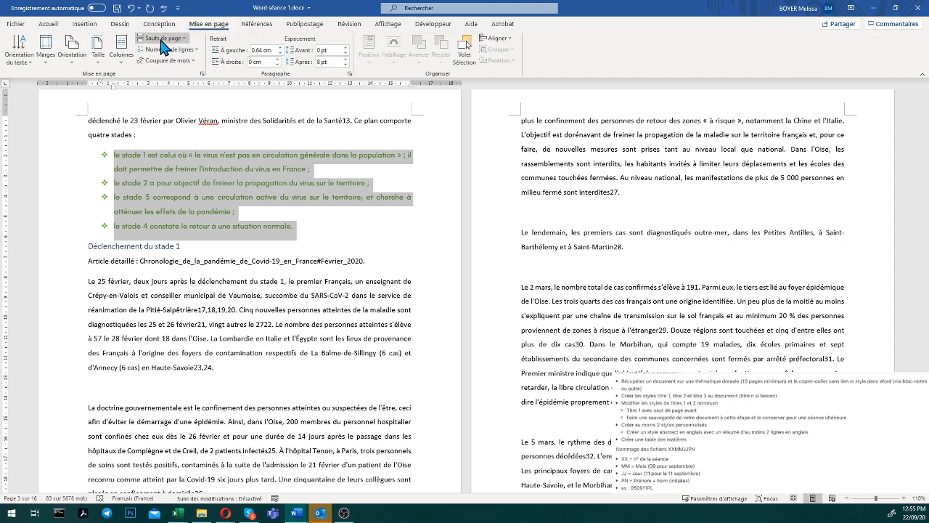
pyautogui.click(124, 50)
pyautogui.click(145, 105)
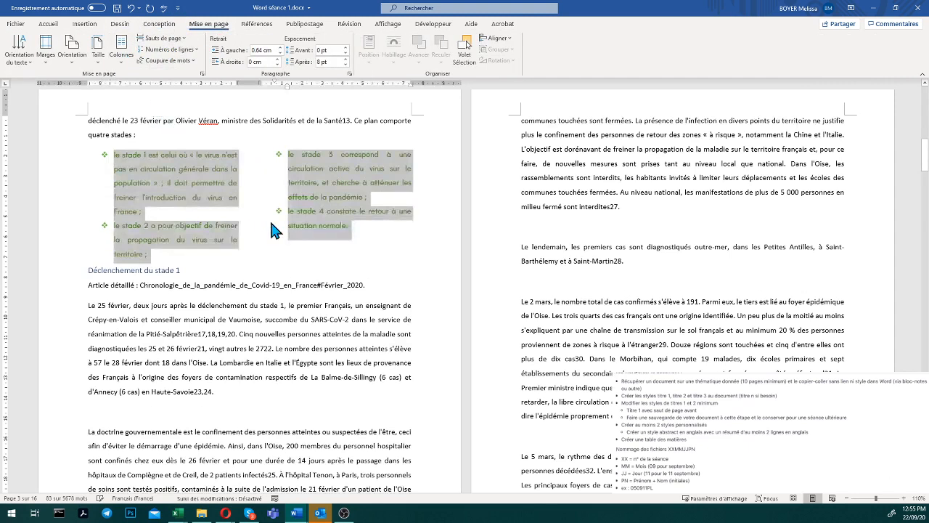
pyautogui.click(129, 60)
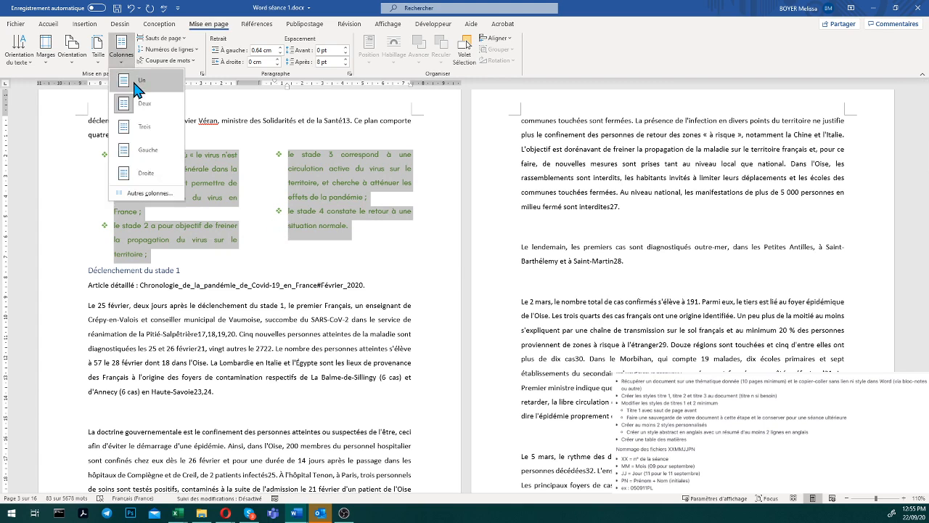
pyautogui.click(138, 86)
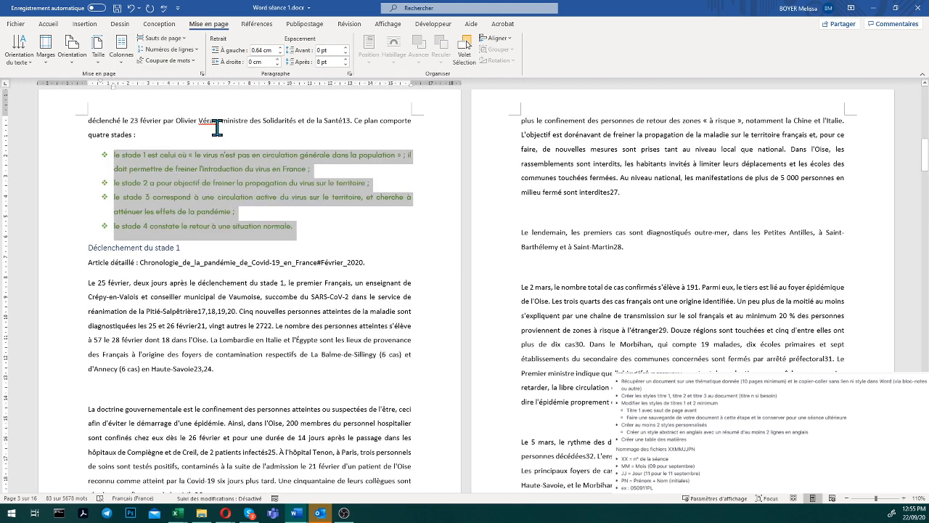
# Step: Start a new style from the four-stage list's formatting and try to name it "Liste à puces"
pyautogui.click(52, 23)
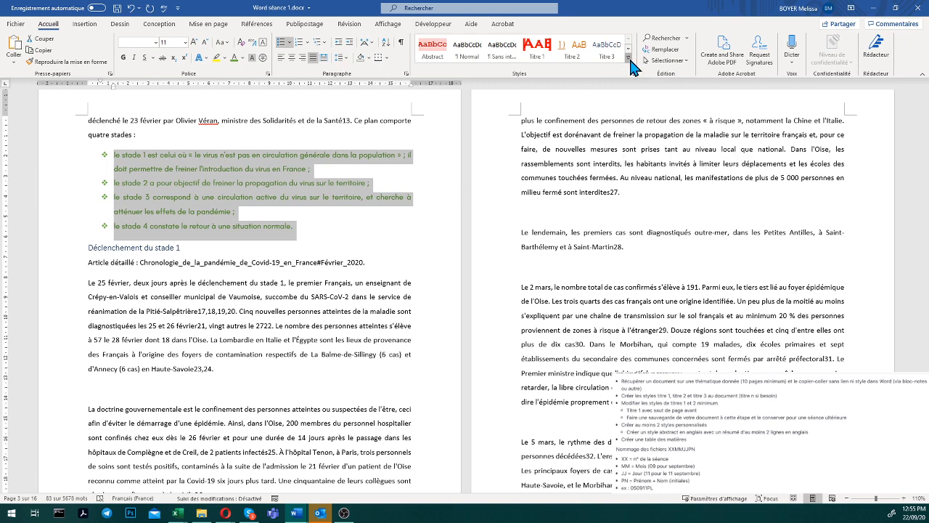
pyautogui.click(628, 60)
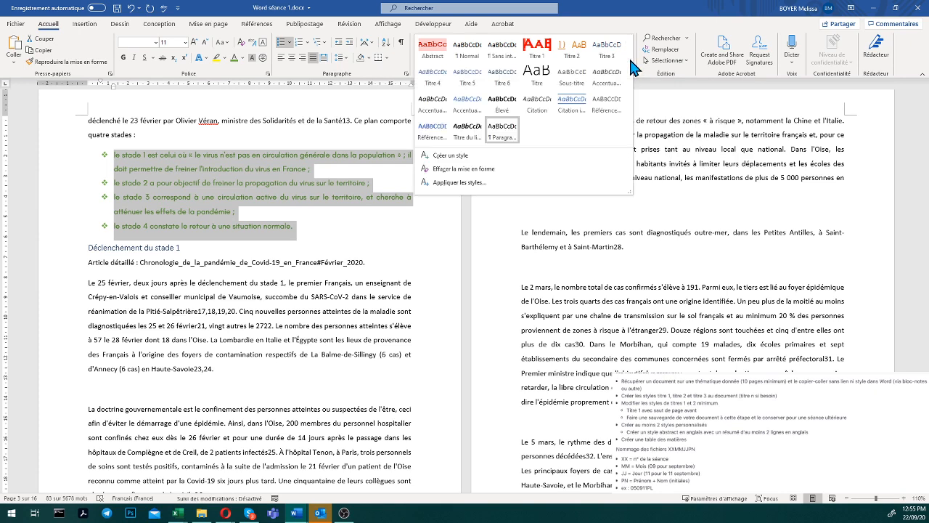
pyautogui.click(471, 158)
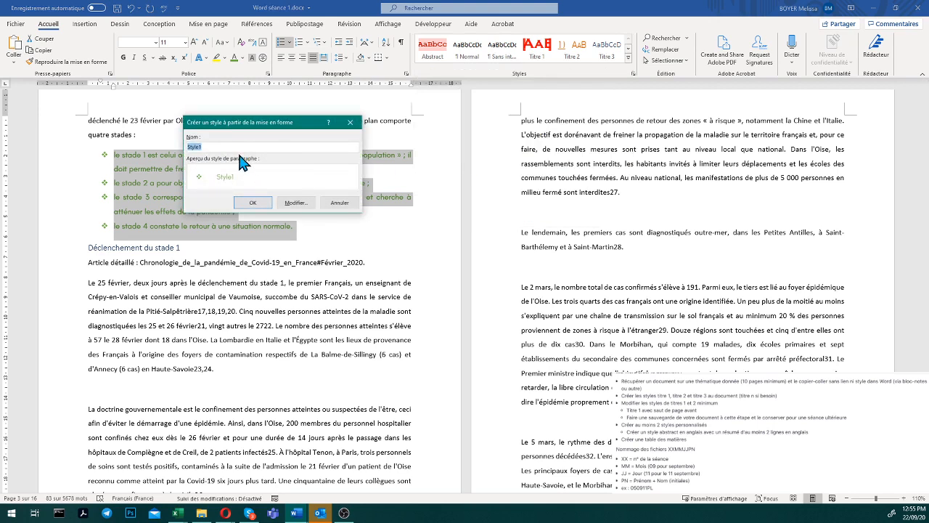
pyautogui.write('Ma list')
pyautogui.press('BackSpace')
pyautogui.press('BackSpace')
pyautogui.press('BackSpace')
pyautogui.press('BackSpace')
pyautogui.press('BackSpace')
pyautogui.press('BackSpace')
pyautogui.press('BackSpace')
pyautogui.write('Liste à p')
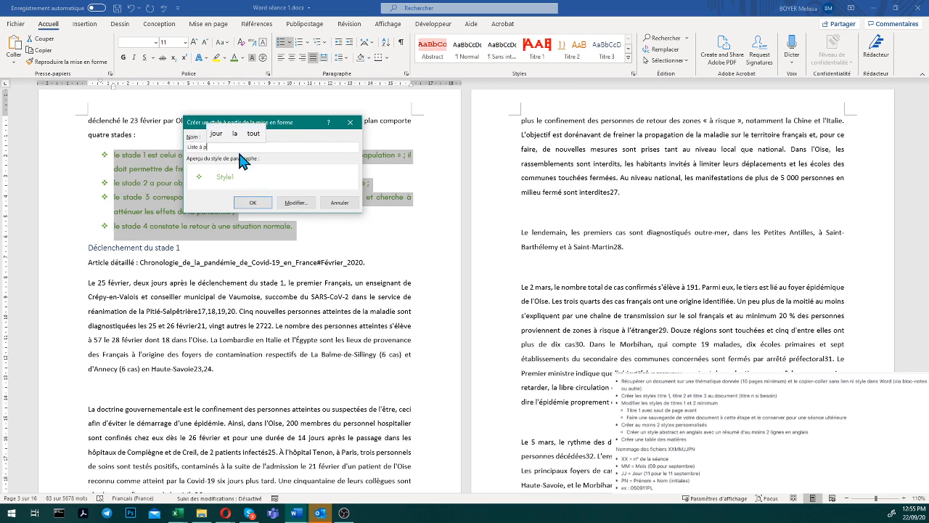
pyautogui.write('uces')
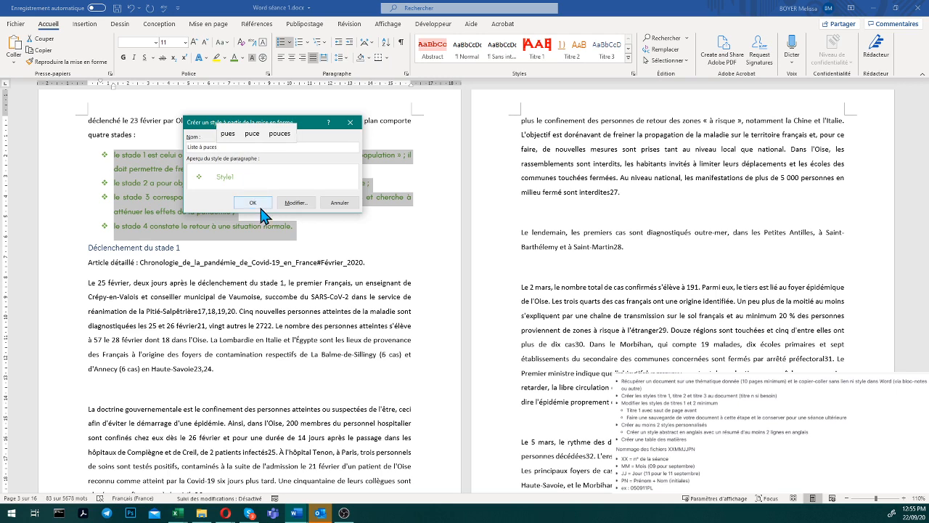
pyautogui.click(259, 203)
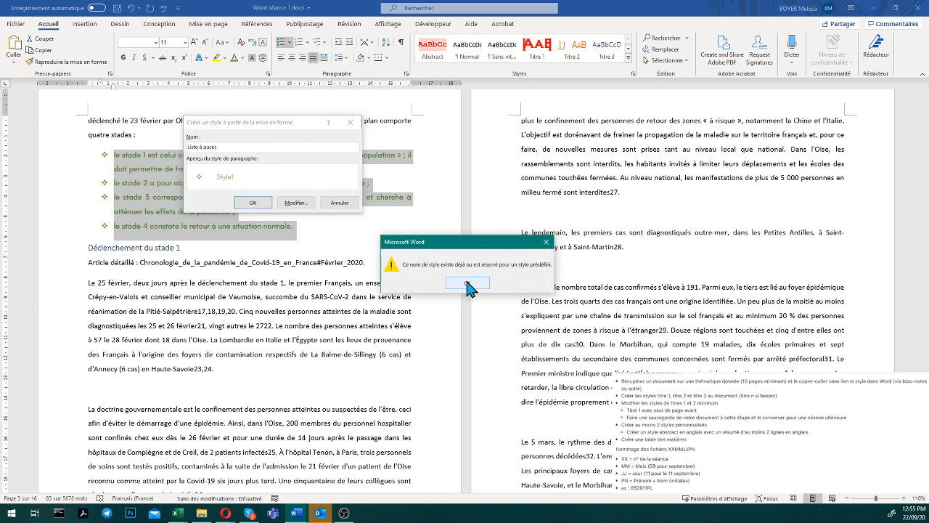
pyautogui.press('Return')
# Step: Name the new style "Puces" and create it
pyautogui.write('P')
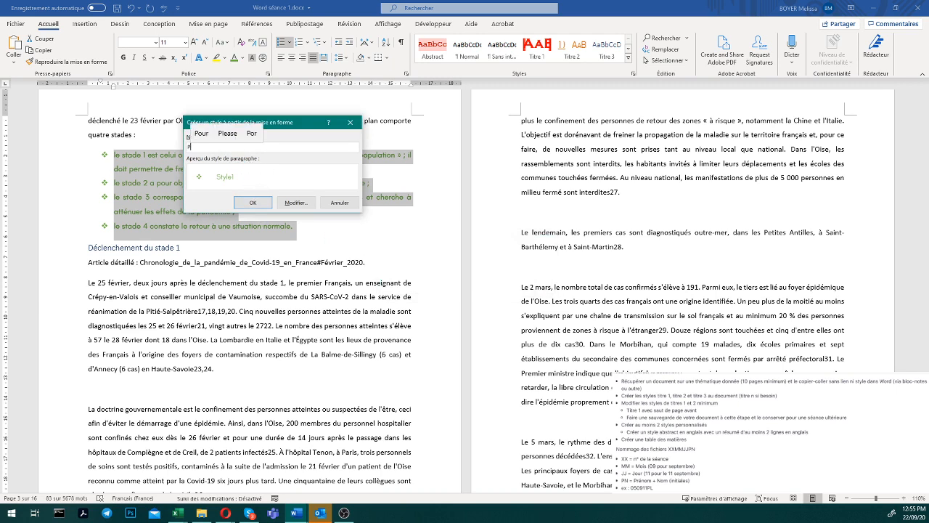
pyautogui.write('uces')
pyautogui.click(251, 204)
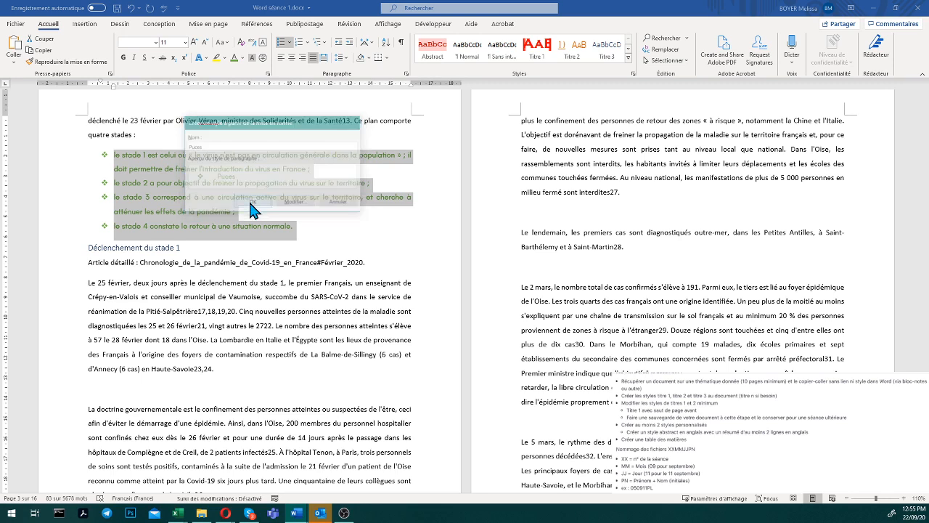
pyautogui.click(366, 220)
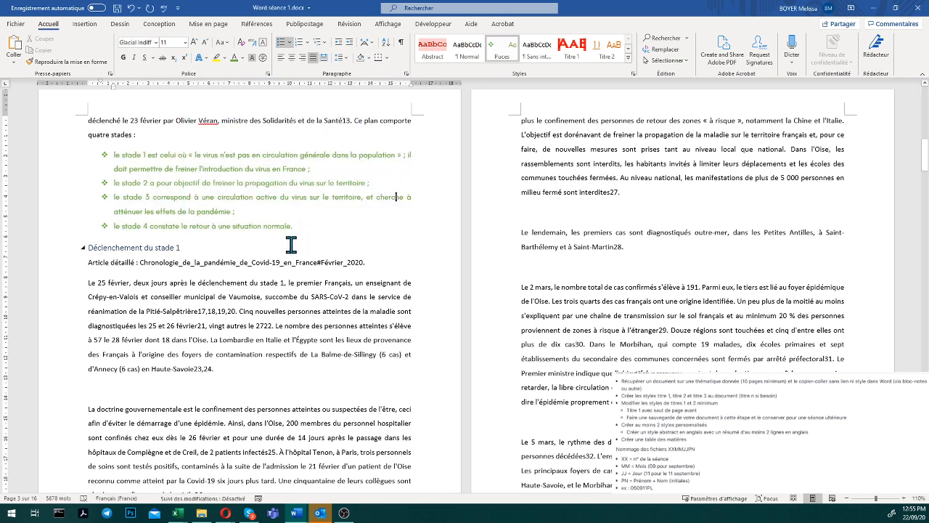
# Step: Increase the text indent of the stage 1 bullet and update the Puces style to match the selection
pyautogui.click(114, 155)
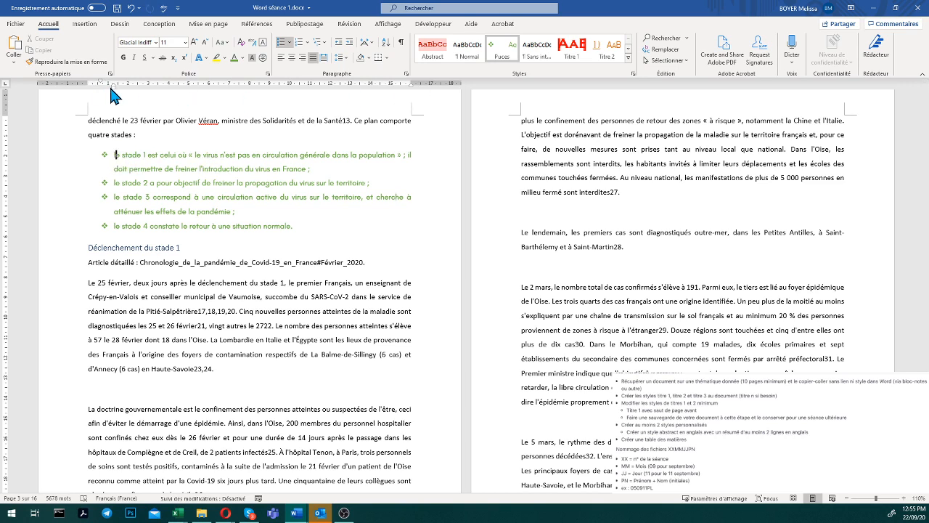
pyautogui.moveTo(113, 84)
pyautogui.mouseDown()
pyautogui.moveTo(126, 85)
pyautogui.moveTo(103, 83)
pyautogui.mouseUp()
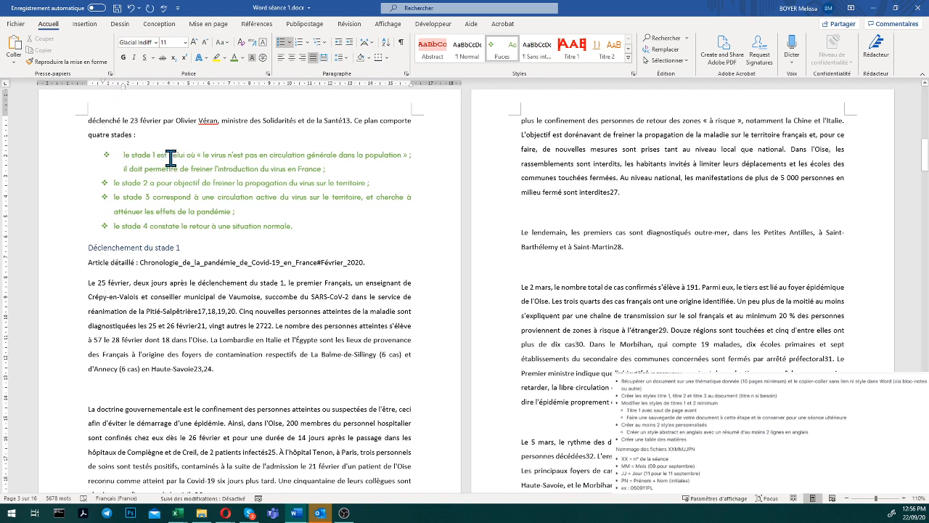
pyautogui.rightClick(170, 158)
pyautogui.rightClick(492, 52)
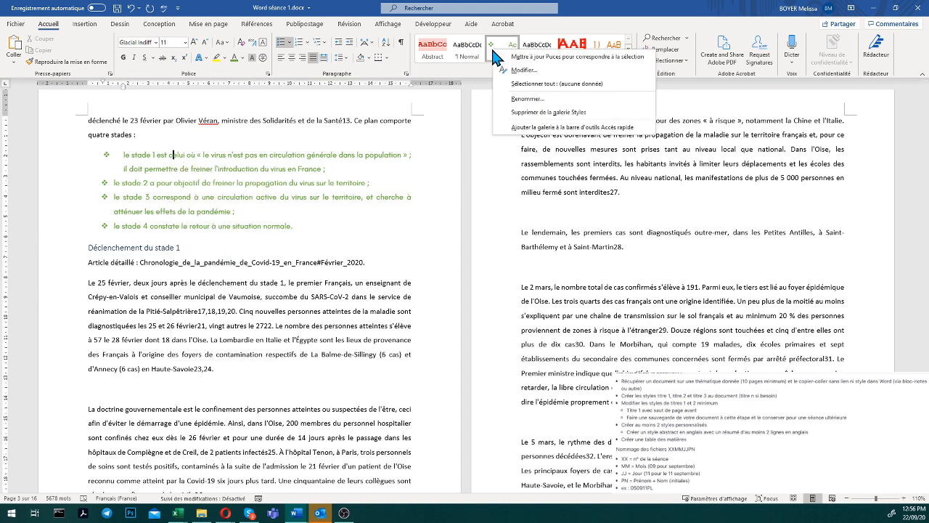
pyautogui.click(516, 69)
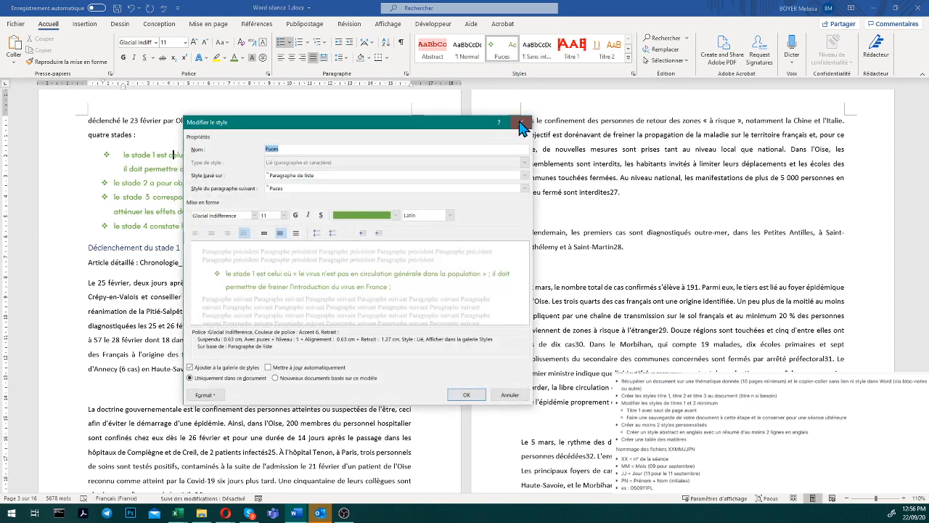
pyautogui.click(524, 117)
pyautogui.rightClick(502, 57)
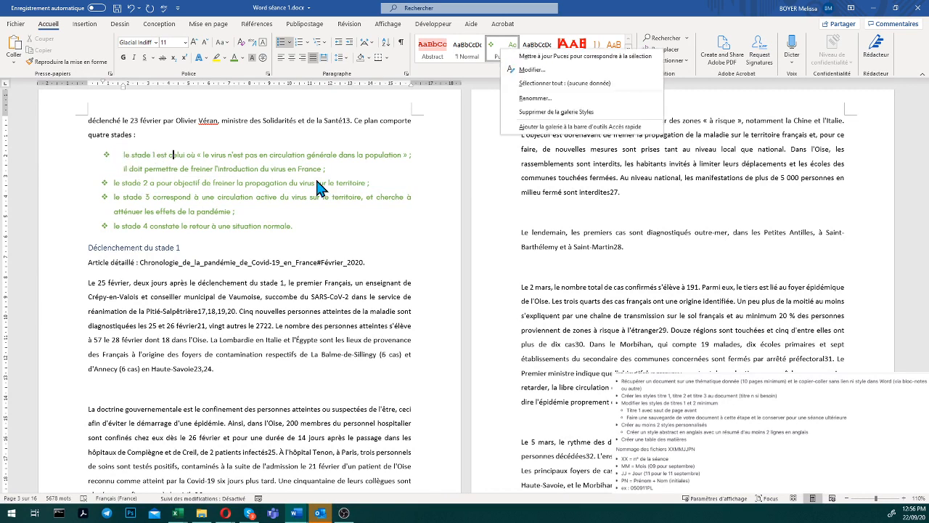
pyautogui.click(573, 56)
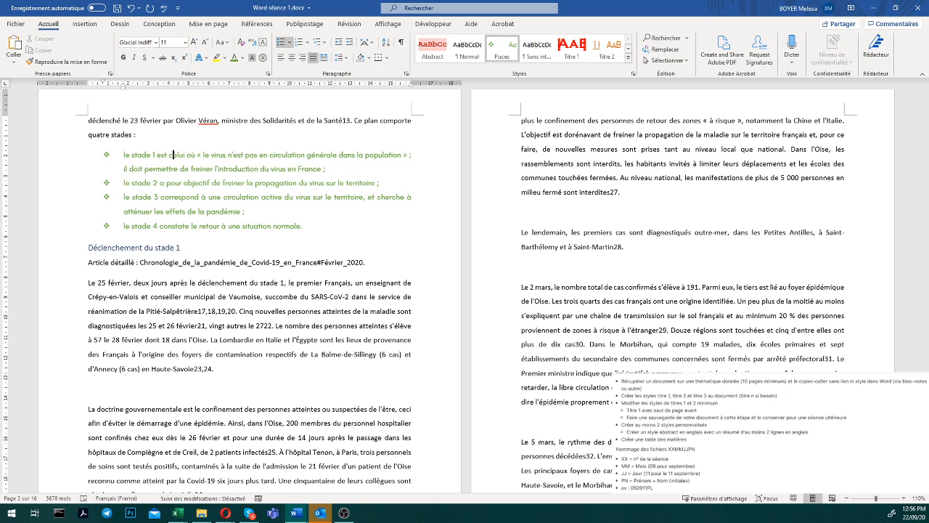
# Step: Add one empty line below the English abstract and apply the Normal style to it
pyautogui.click(219, 265)
pyautogui.scroll(20, 220, 265)
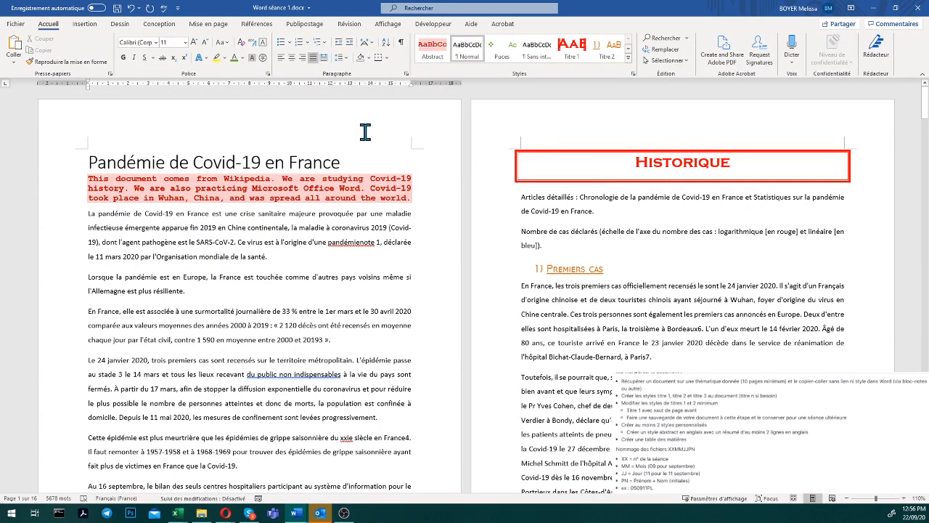
pyautogui.click(432, 198)
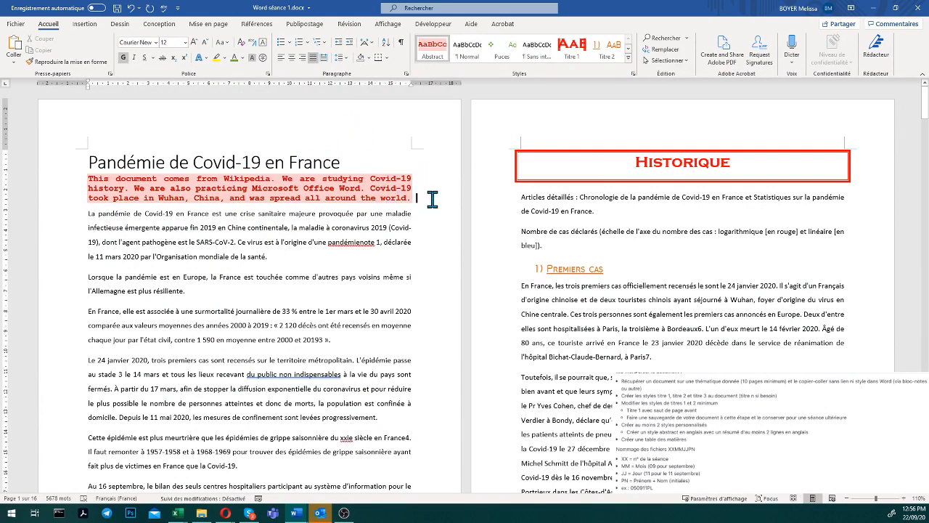
pyautogui.press('Return')
pyautogui.press('Return')
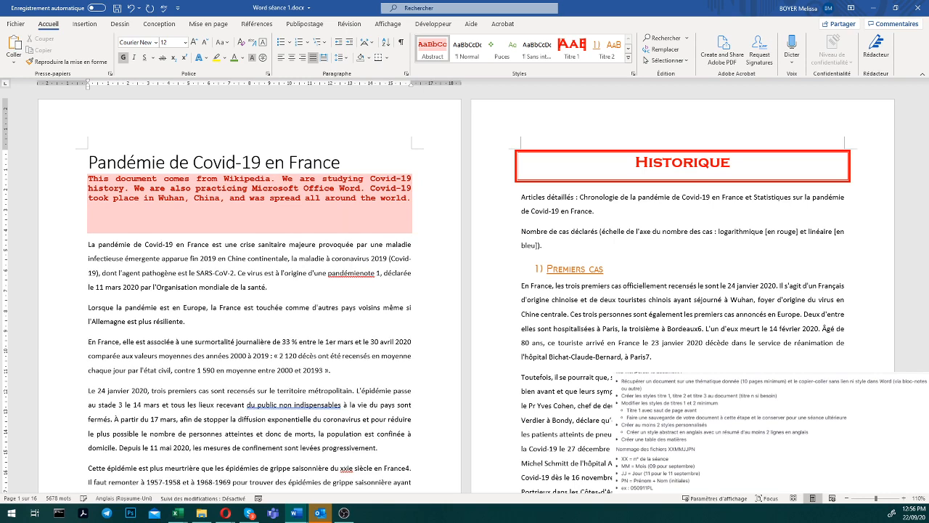
pyautogui.press('BackSpace')
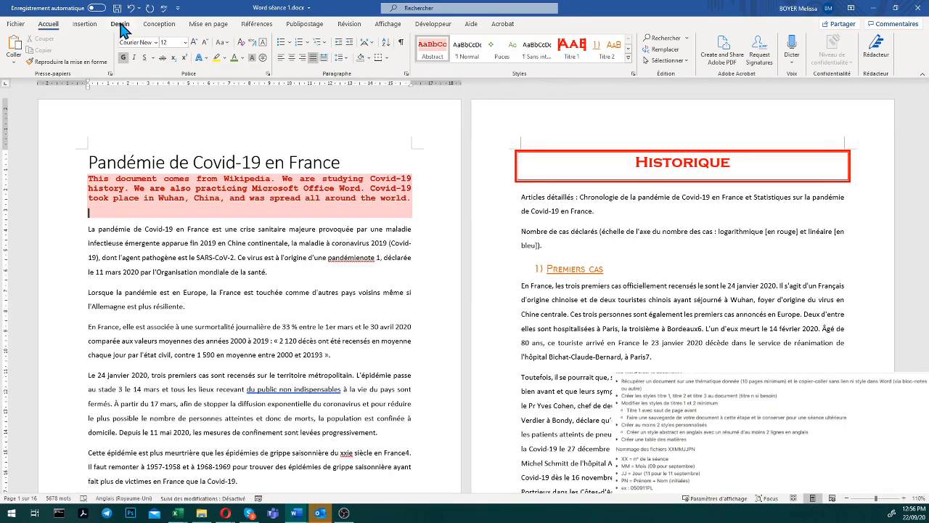
pyautogui.click(478, 47)
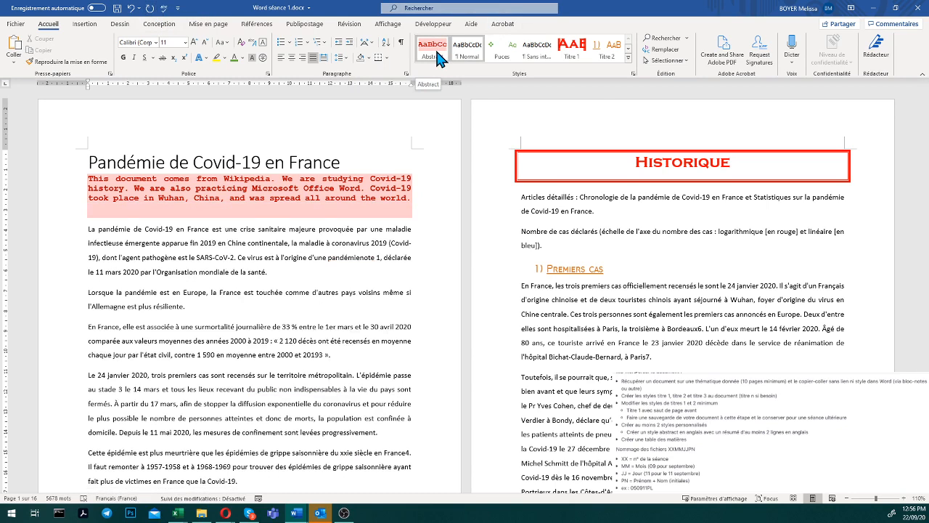
# Step: Modify the Abstract style so that its following paragraph style is Normal
pyautogui.rightClick(434, 47)
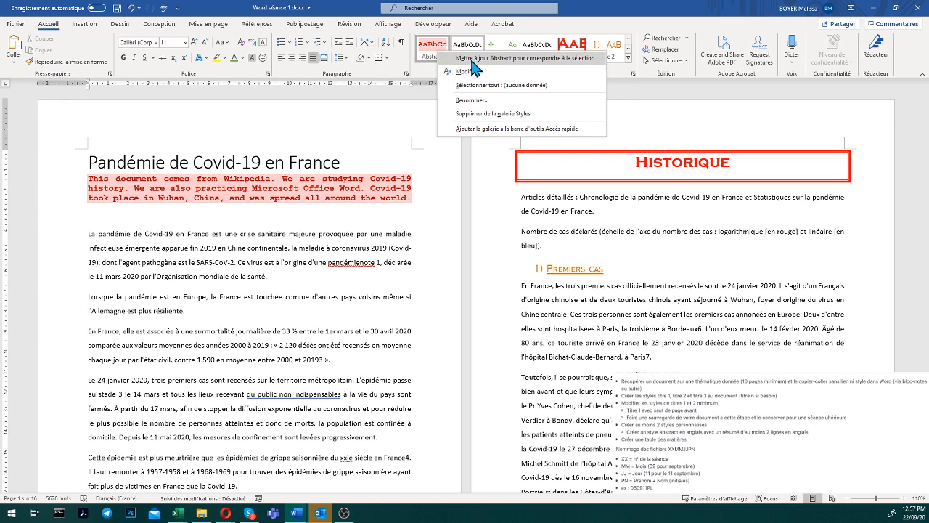
pyautogui.click(470, 71)
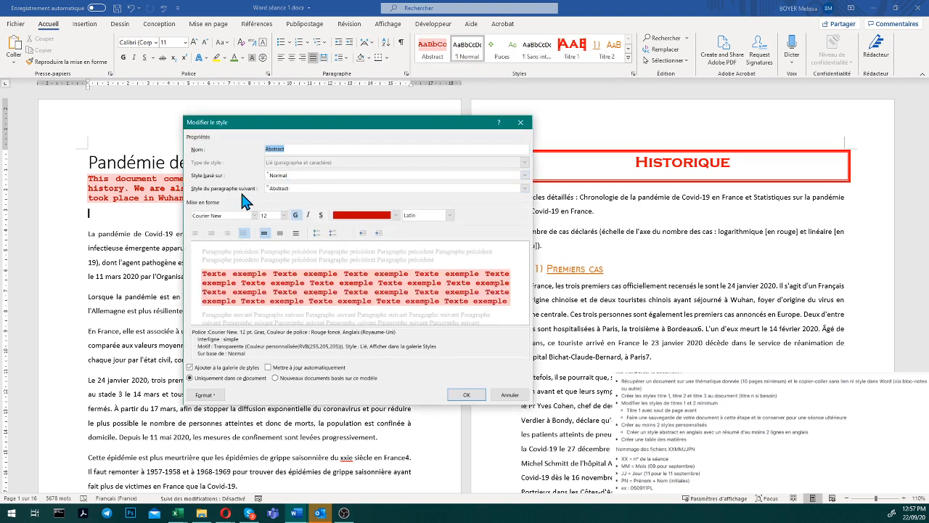
pyautogui.click(282, 189)
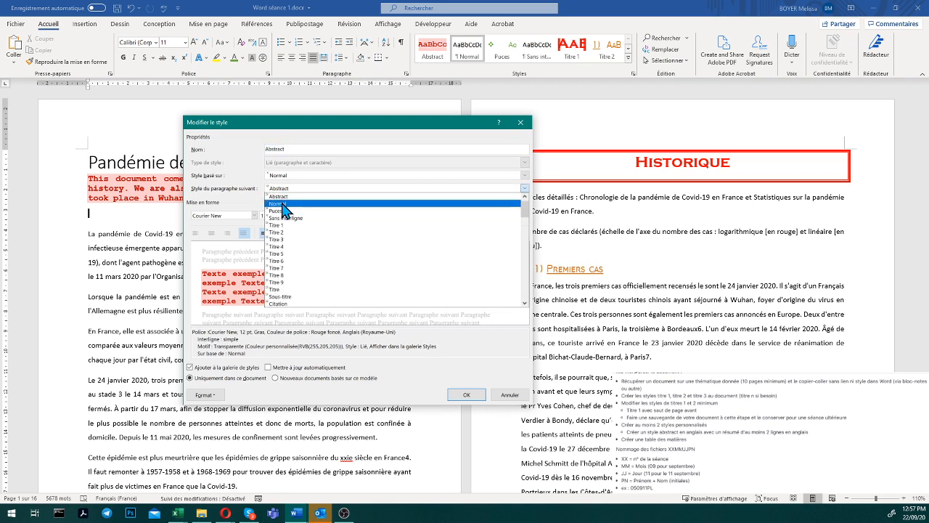
pyautogui.click(283, 204)
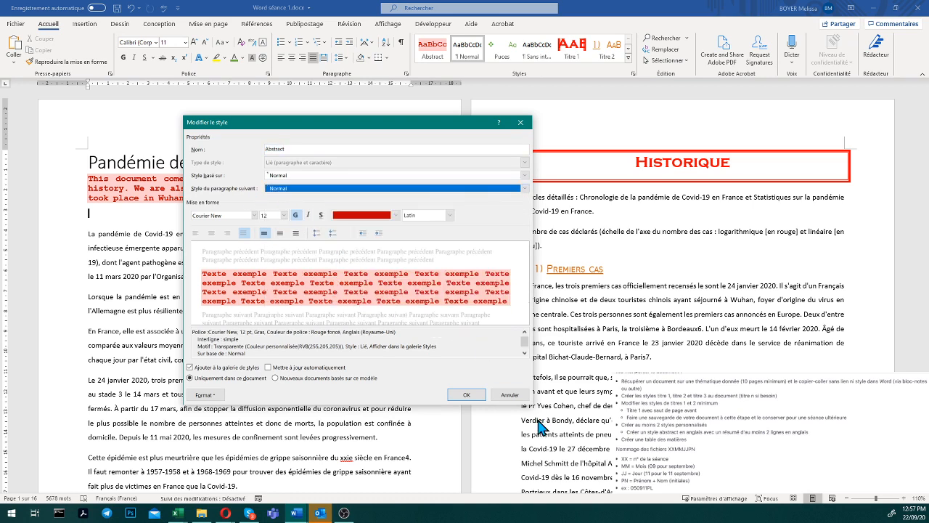
pyautogui.click(467, 394)
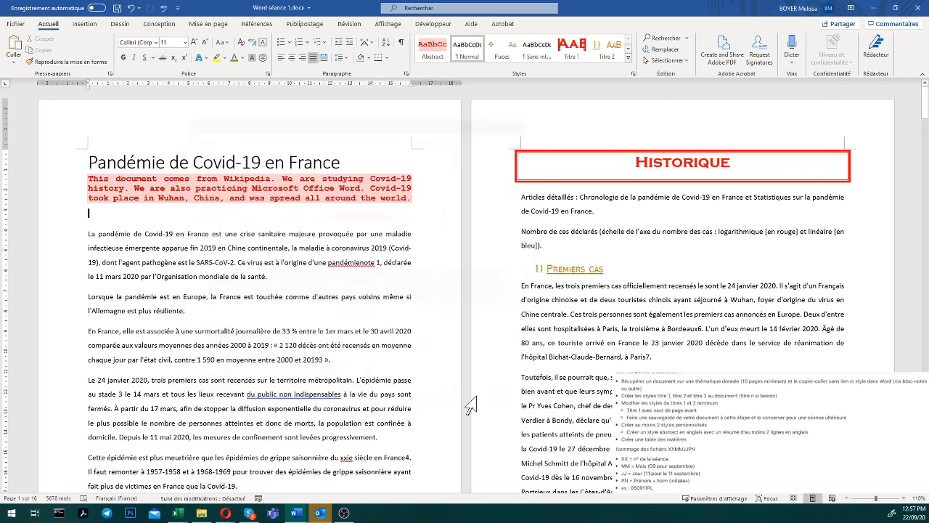
# Step: Remove the empty line after the abstract, retype the abstract's final period and start a new paragraph after it
pyautogui.click(267, 213)
pyautogui.press('BackSpace')
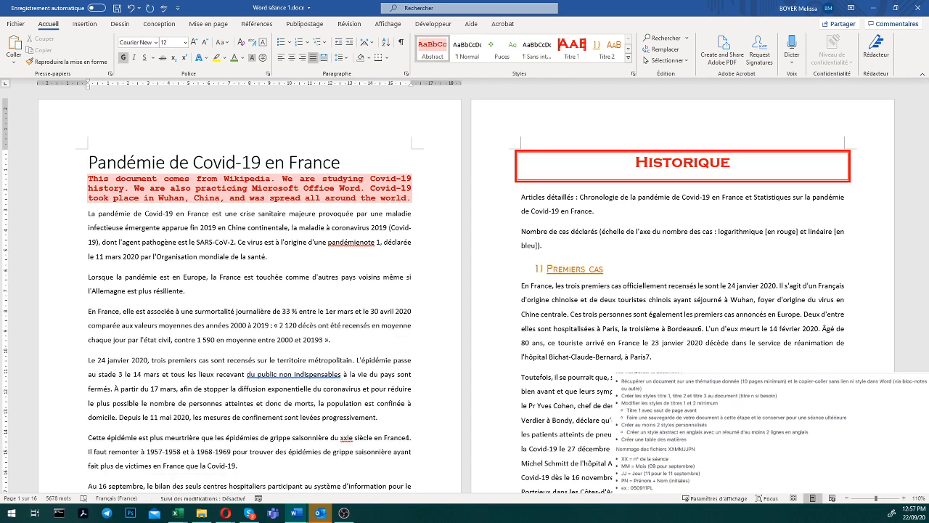
pyautogui.press('BackSpace')
pyautogui.write('.')
pyautogui.press('Return')
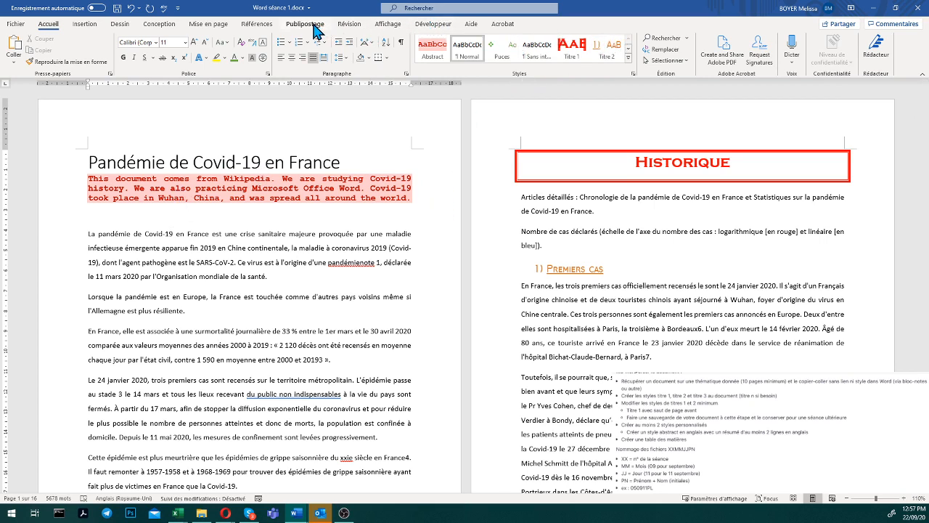
# Step: Insert the predefined "Table automatique 1" table of contents on the empty line below the abstract
pyautogui.click(257, 23)
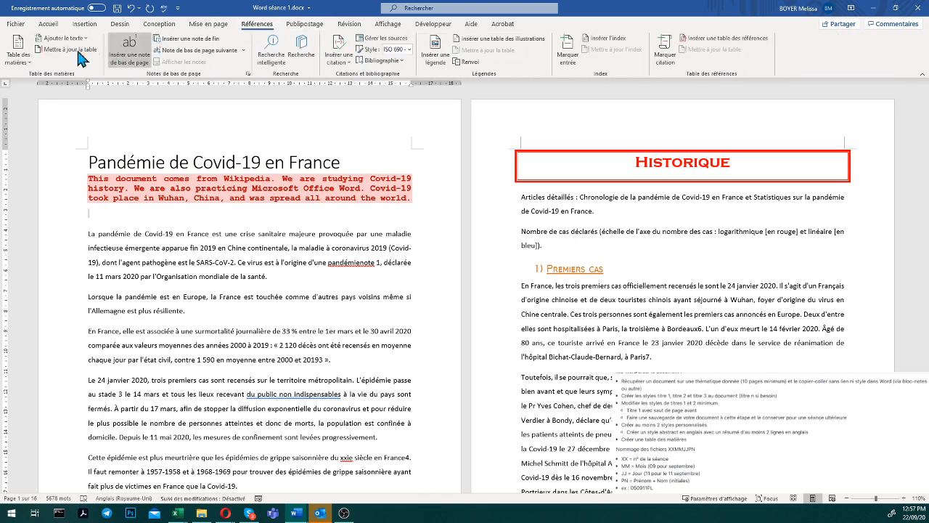
pyautogui.click(19, 60)
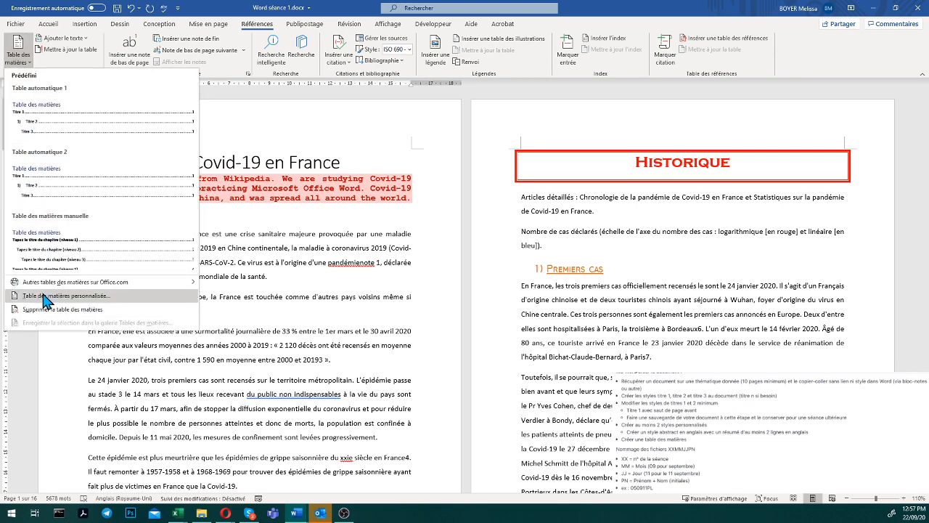
pyautogui.click(65, 130)
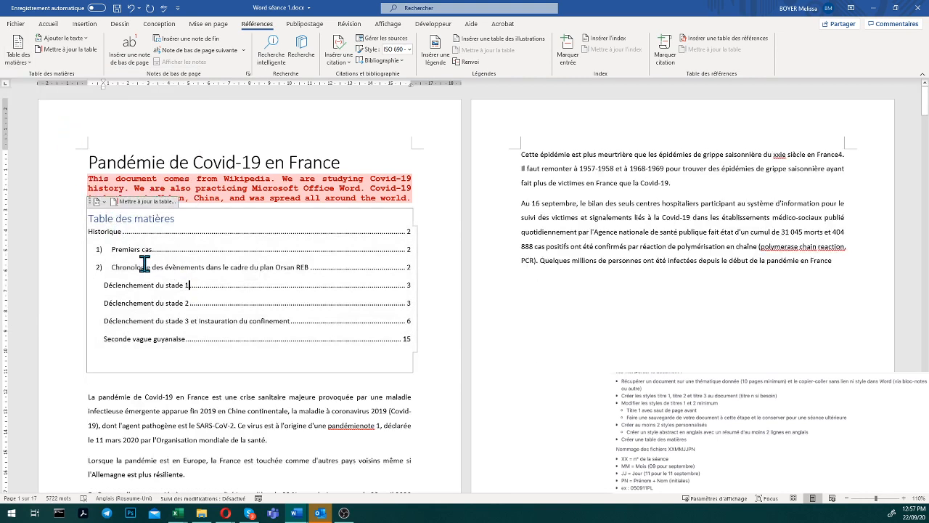
pyautogui.click(203, 352)
pyautogui.click(511, 319)
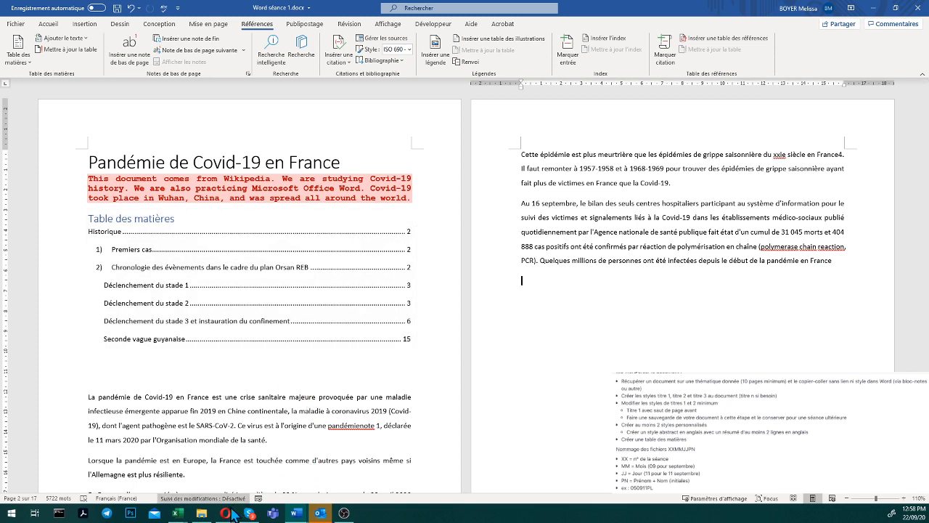
# Step: Compare the table of contents with the Sommaire of the French Wikipedia article in Opera and return to the Word document
pyautogui.moveTo(225, 512)
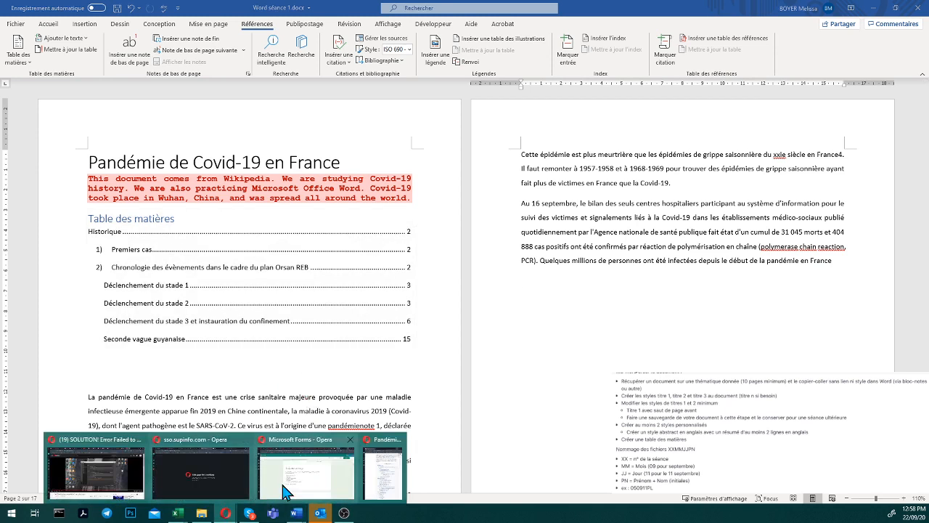
pyautogui.click(368, 469)
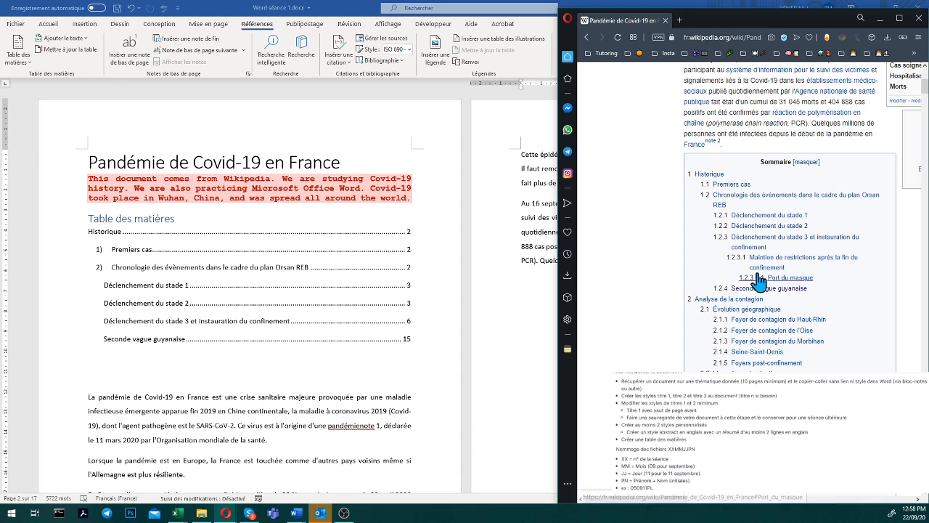
pyautogui.click(521, 279)
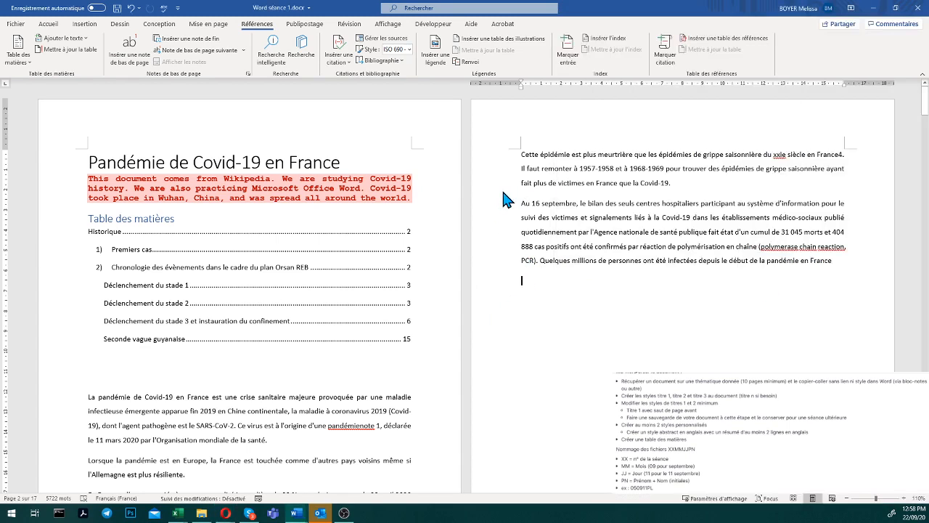
pyautogui.click(320, 256)
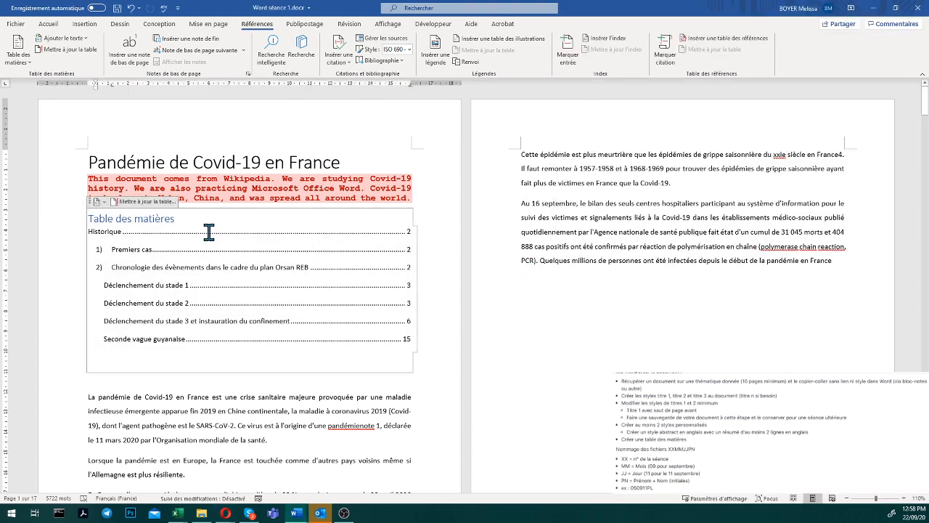
# Step: Delete the automatic table of contents and insert a custom one showing 5 heading levels in its place below the abstract
pyautogui.click(98, 204)
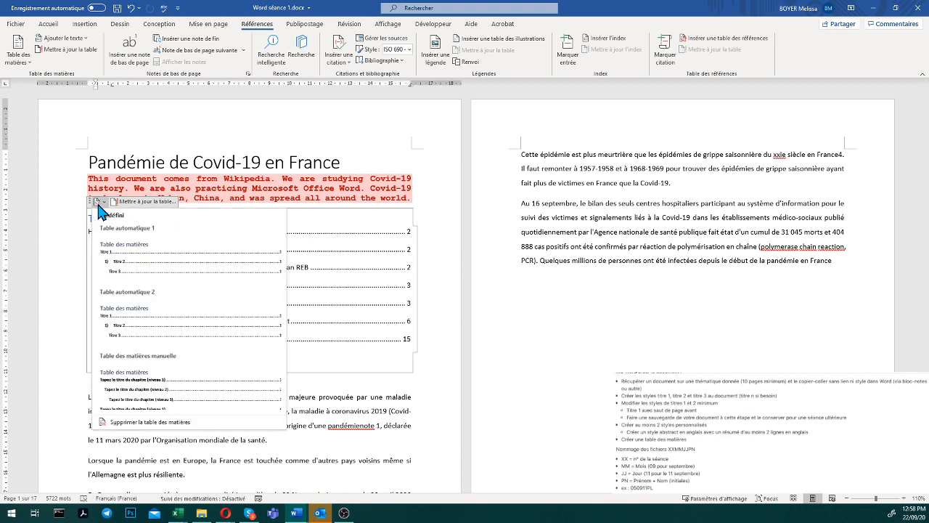
pyautogui.click(187, 422)
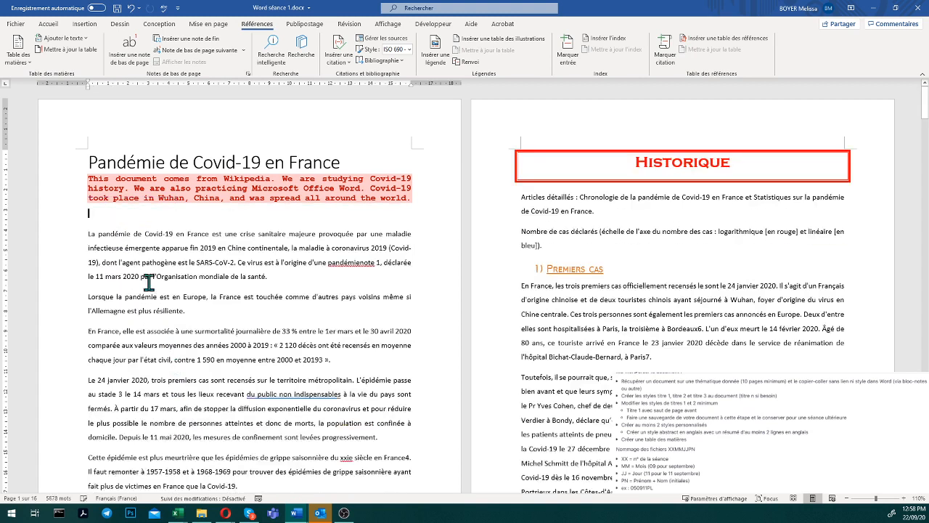
pyautogui.click(20, 58)
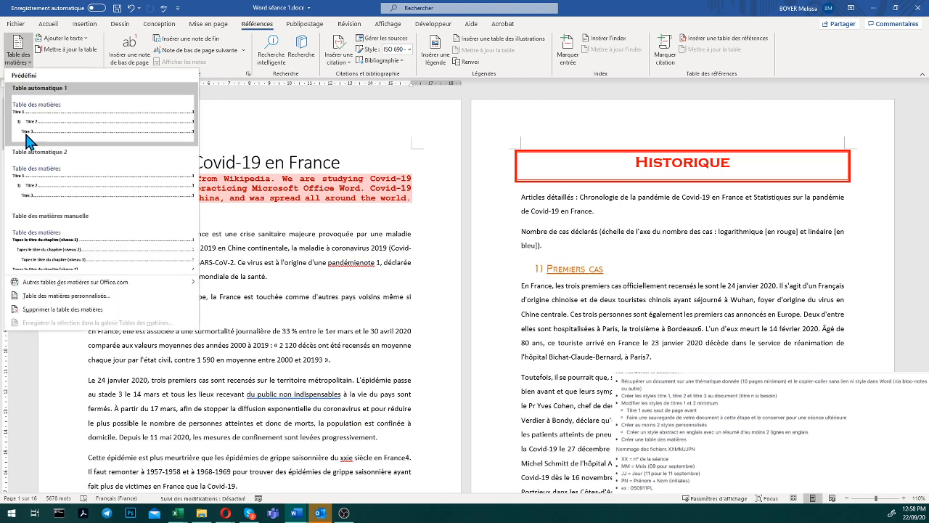
pyautogui.click(29, 295)
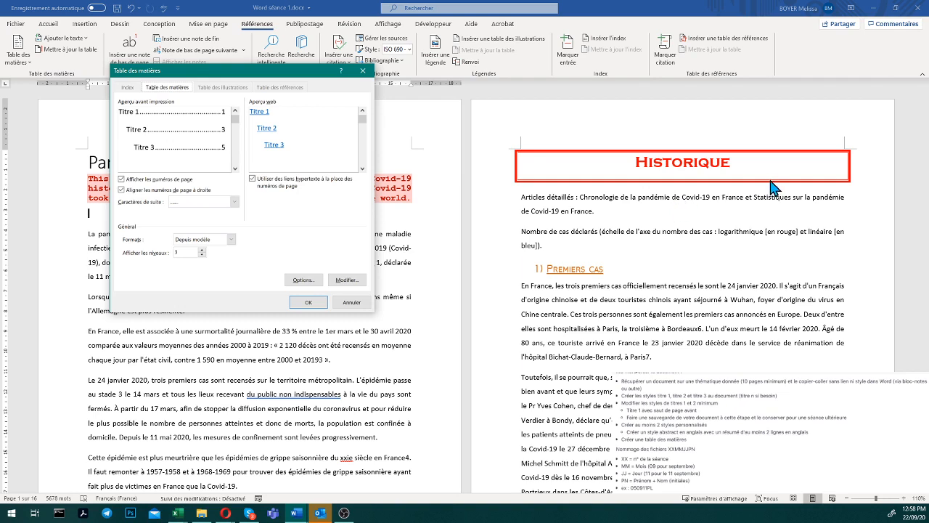
pyautogui.click(202, 249)
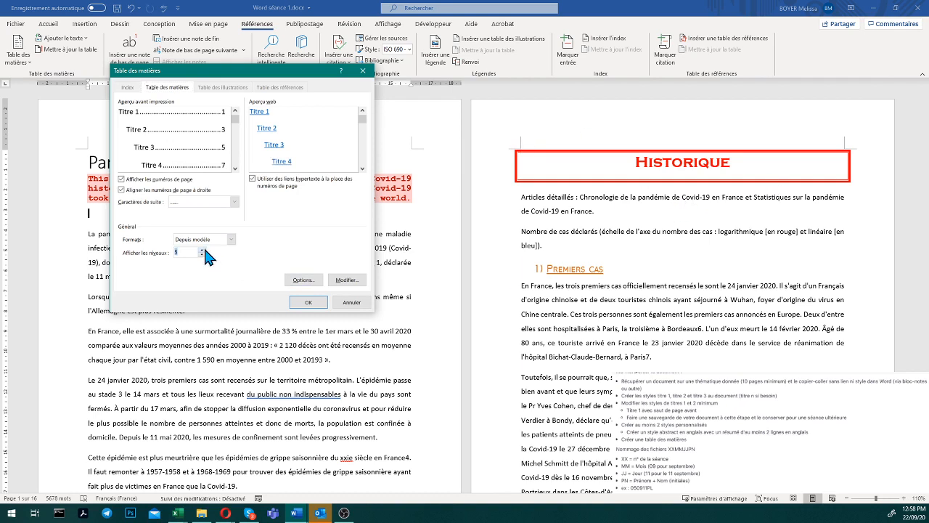
pyautogui.click(203, 249)
pyautogui.click(309, 302)
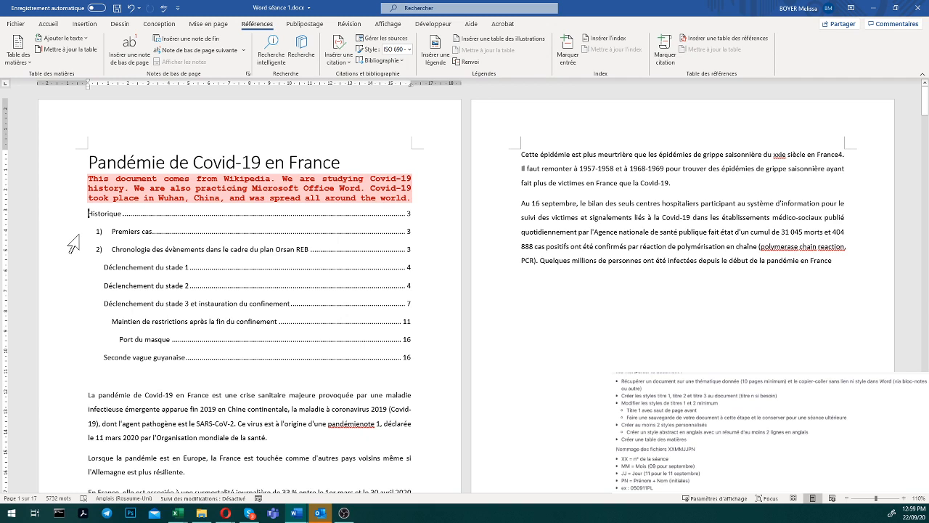
# Step: Add the heading "Table des matières" on a new line above the table of contents and apply the Titre 1 style to it
pyautogui.press('Return')
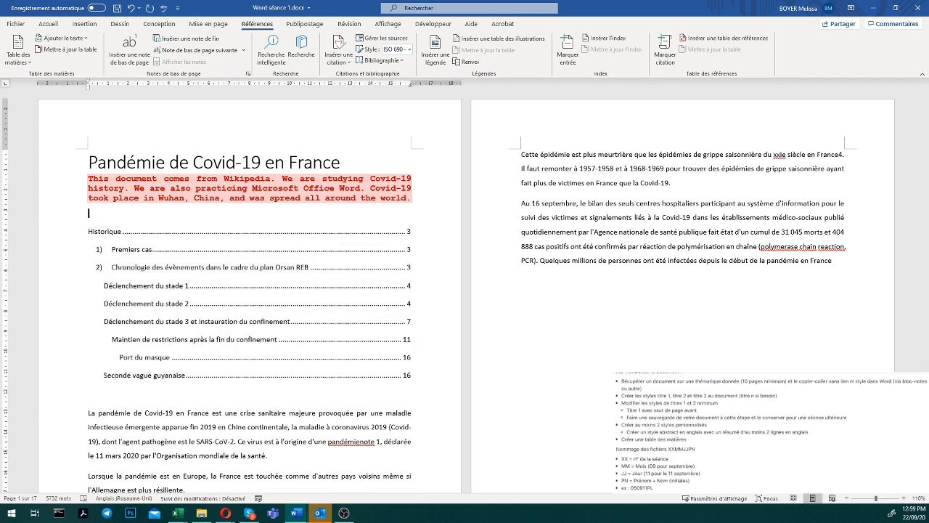
pyautogui.press('Up')
pyautogui.write('Table des matières')
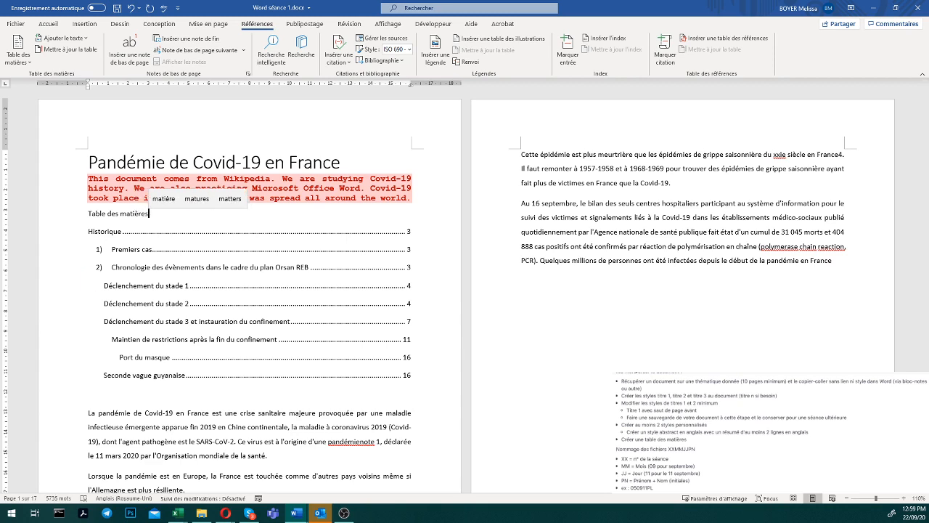
pyautogui.hotkey('alt', 'Tab')
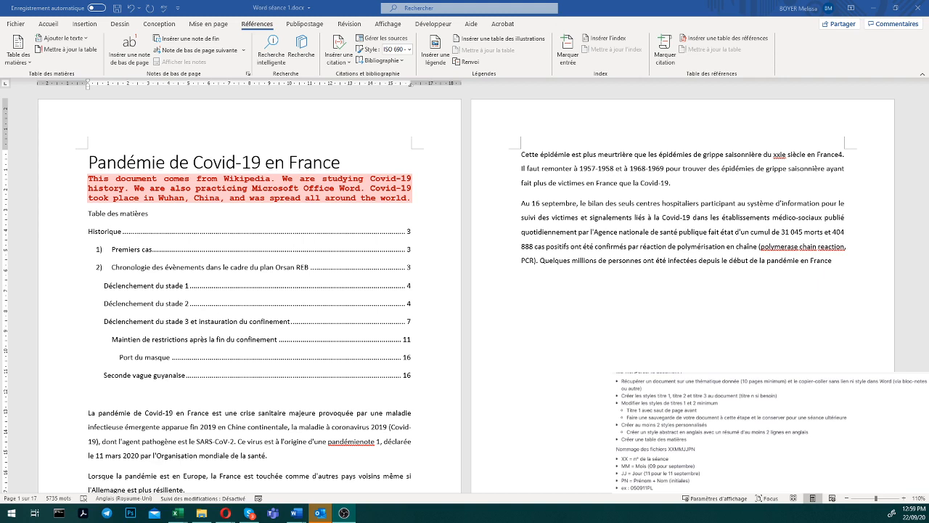
pyautogui.click(63, 28)
pyautogui.click(48, 31)
pyautogui.click(571, 54)
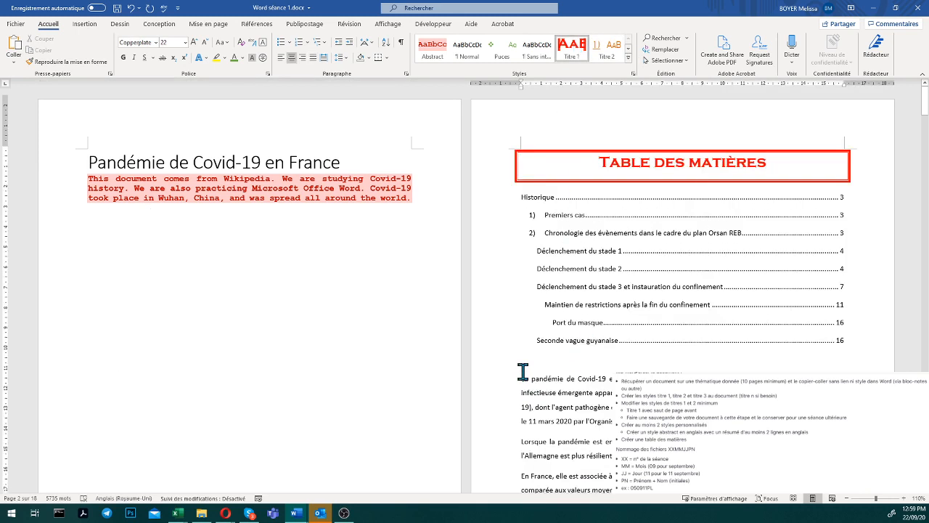
# Step: Move all the introductory paragraphs from below the table of contents to a new line directly after the abstract on the first page
pyautogui.scroll(-3, 522, 371)
pyautogui.click(519, 290)
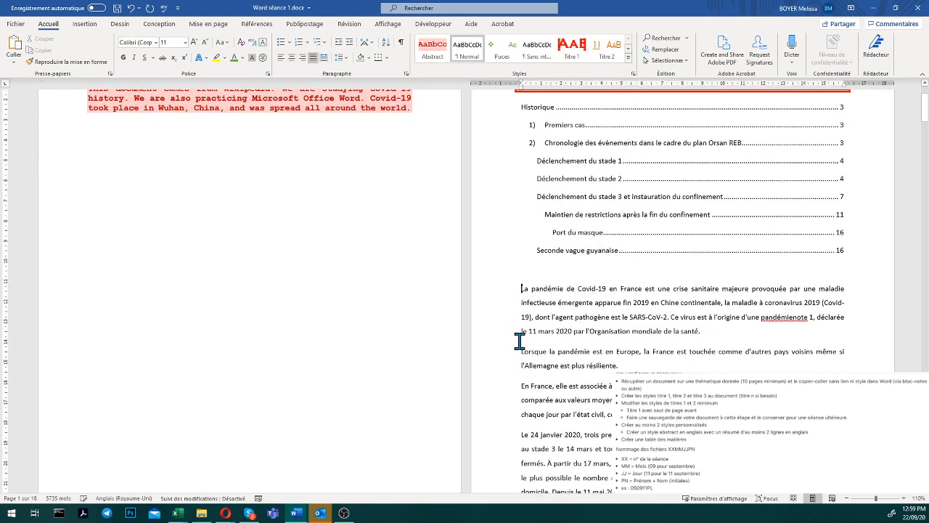
pyautogui.scroll(-2, 532, 405)
pyautogui.scroll(-4, 532, 405)
pyautogui.scroll(4, 532, 405)
pyautogui.scroll(-12, 532, 405)
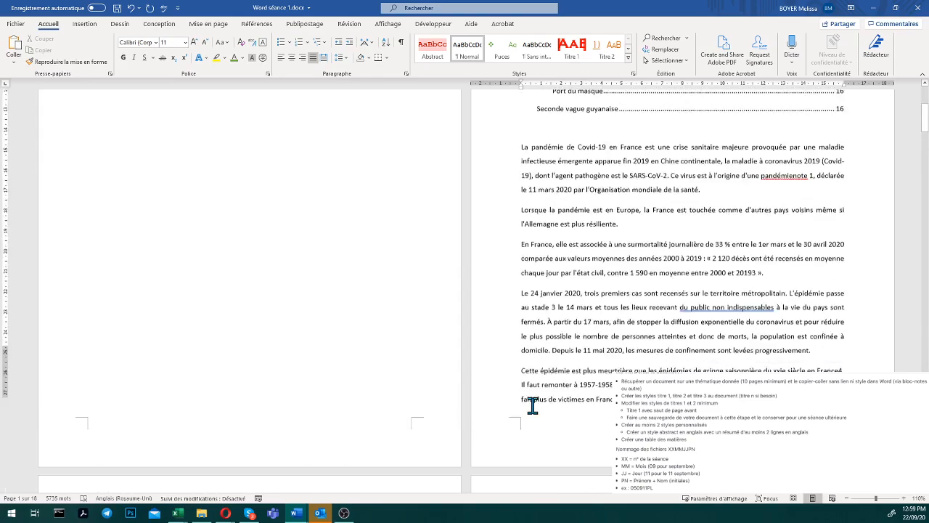
pyautogui.scroll(10, 532, 405)
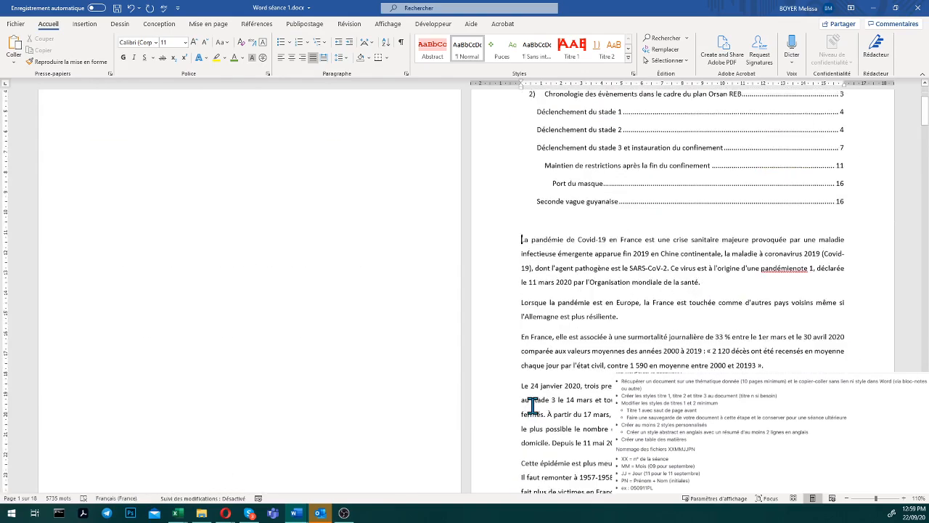
pyautogui.scroll(-10, 532, 405)
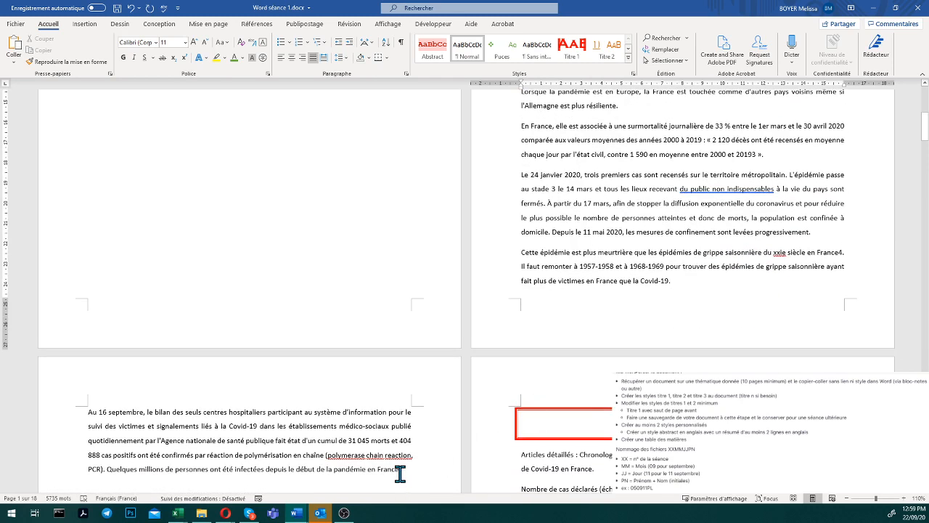
pyautogui.moveTo(399, 472); pyautogui.dragTo(506, 334)
pyautogui.hotkey('ctrl', 'c')
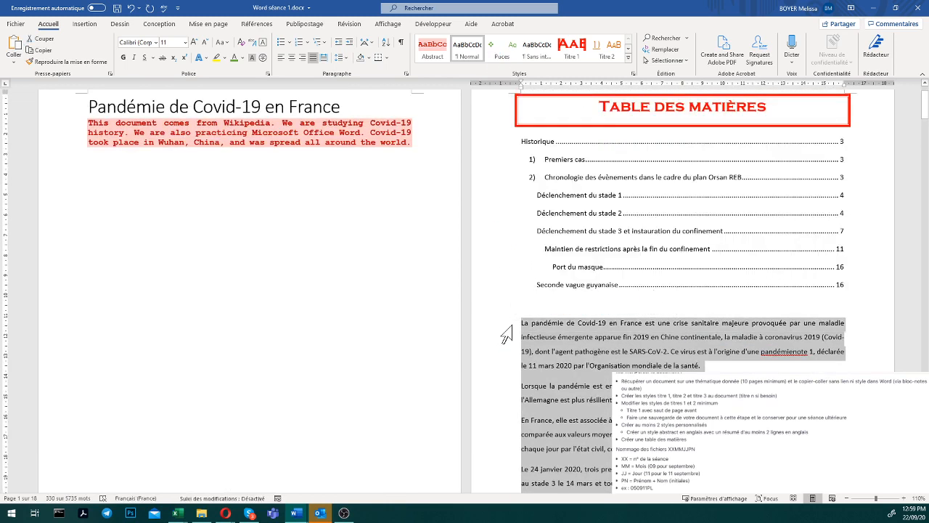
pyautogui.press('Delete')
pyautogui.click(310, 223)
pyautogui.click(449, 151)
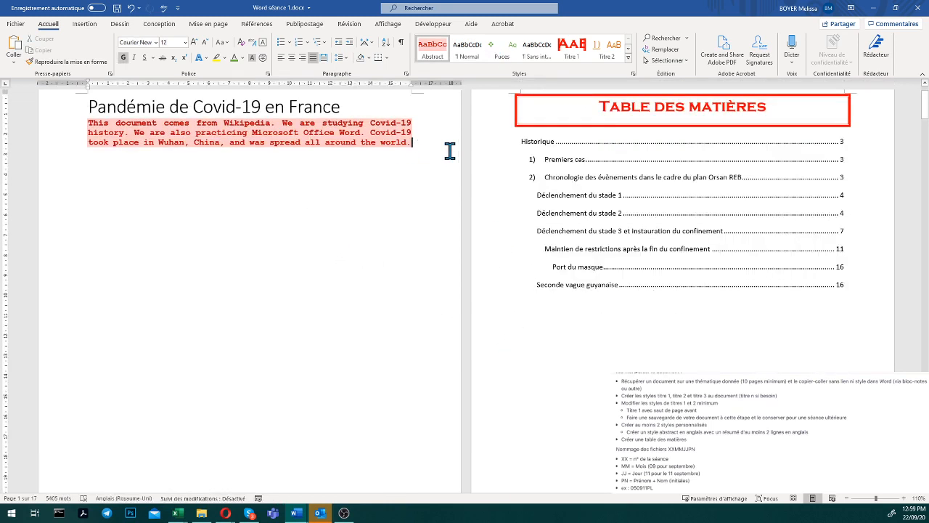
pyautogui.press('Return')
pyautogui.hotkey('ctrl', 'v')
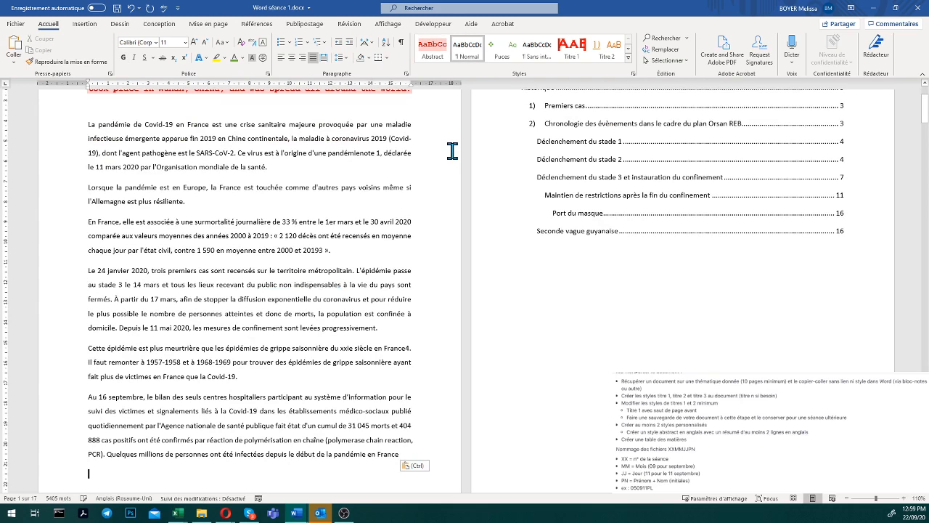
pyautogui.scroll(3, 452, 150)
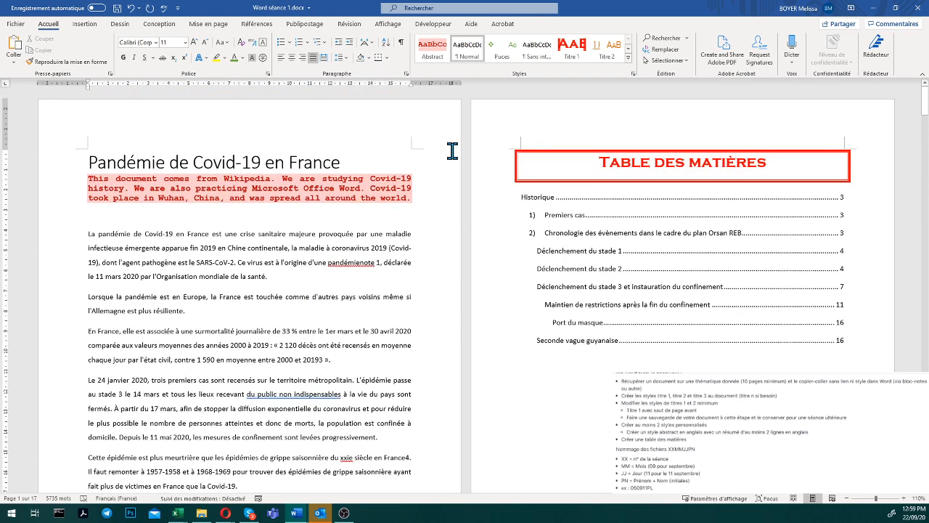
pyautogui.scroll(-1, 338, 335)
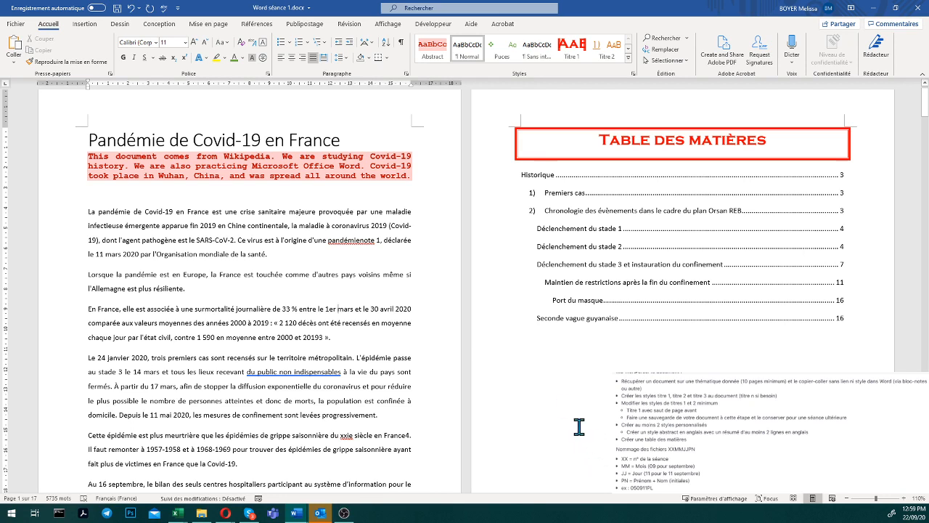
# Step: Save a copy of the document as 020922CN in Word format (.docx) in the current Charlotte folder
pyautogui.click(22, 30)
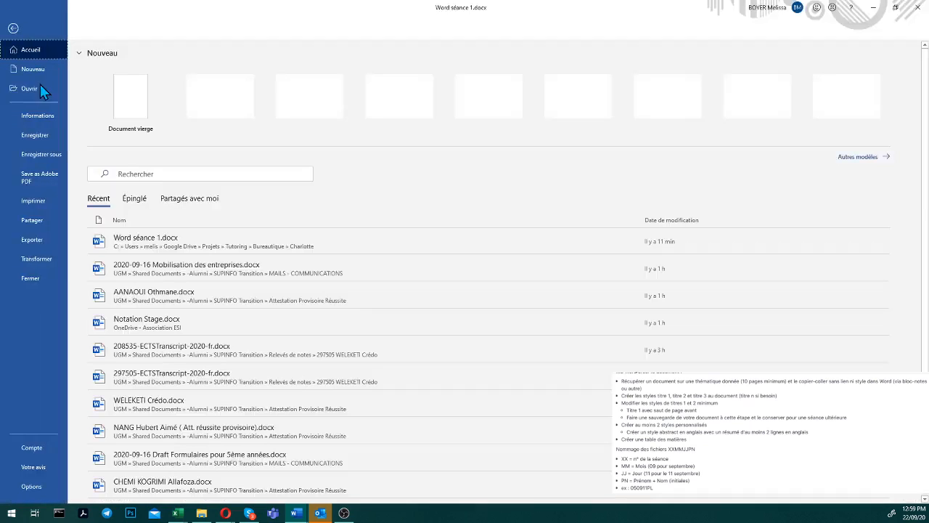
pyautogui.click(39, 156)
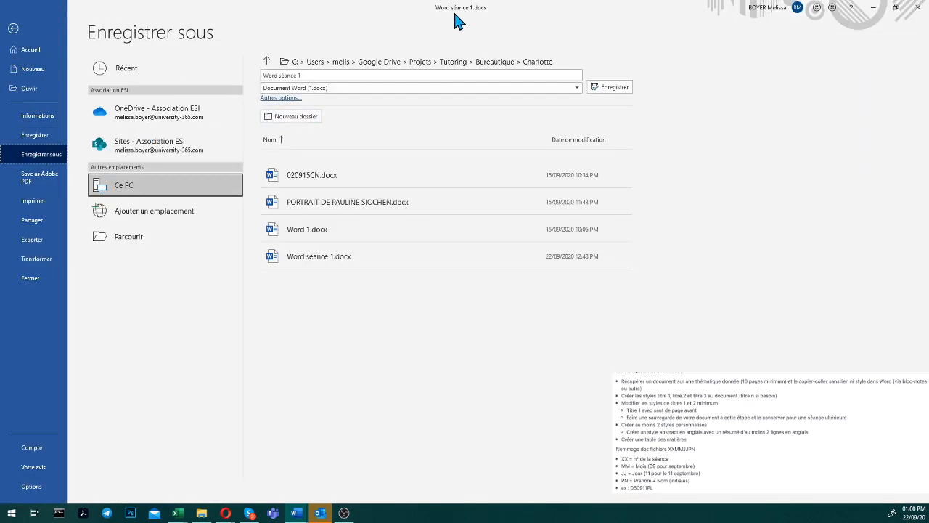
pyautogui.click(336, 72)
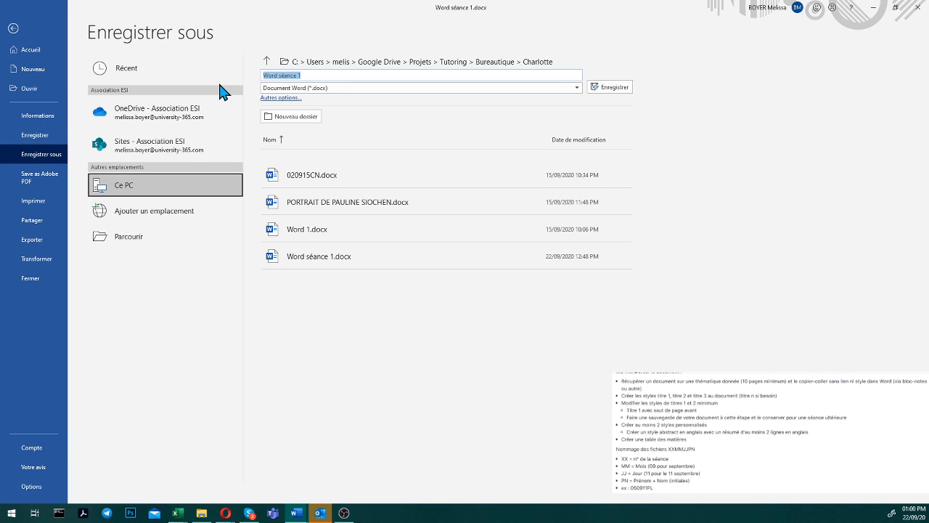
pyautogui.press('BackSpace')
pyautogui.write('020922CN')
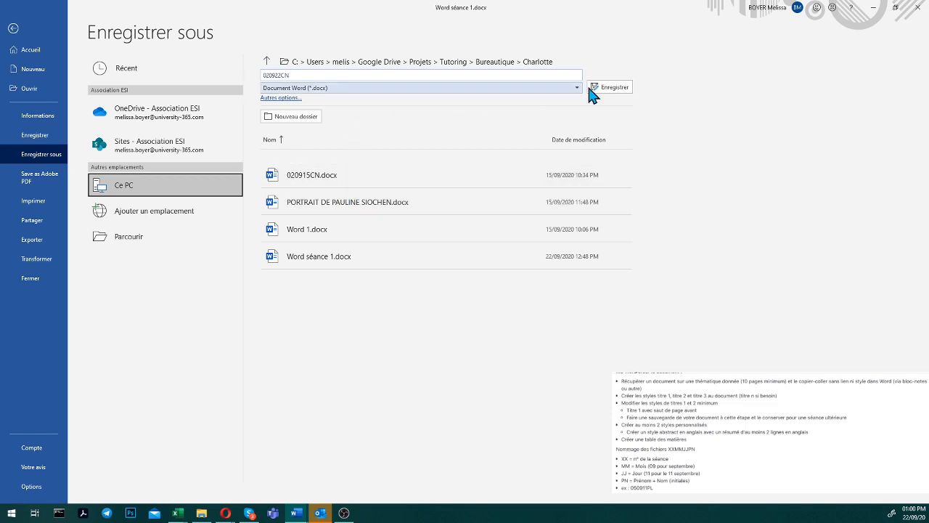
pyautogui.click(614, 88)
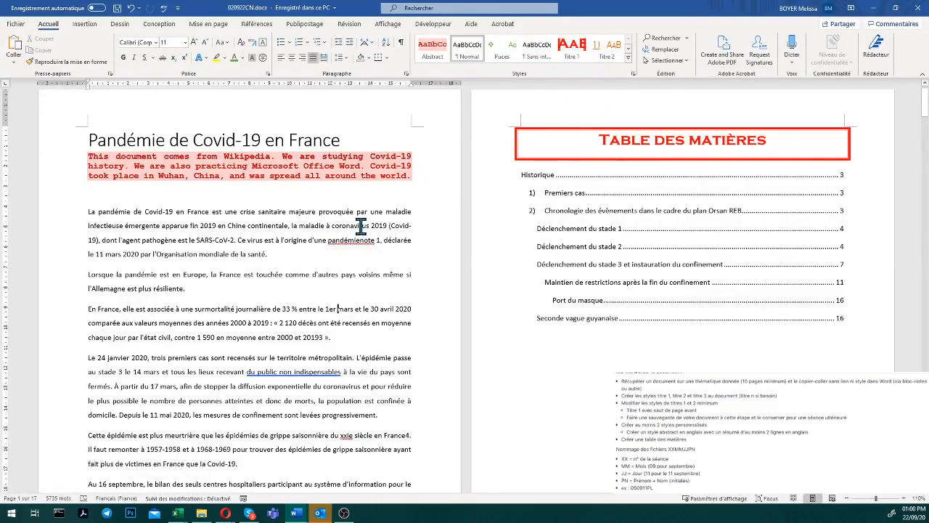
# Step: Close the saved Word document and the Opera window showing the Wikipedia article
pyautogui.scroll(-15, 360, 227)
pyautogui.scroll(-20, 360, 227)
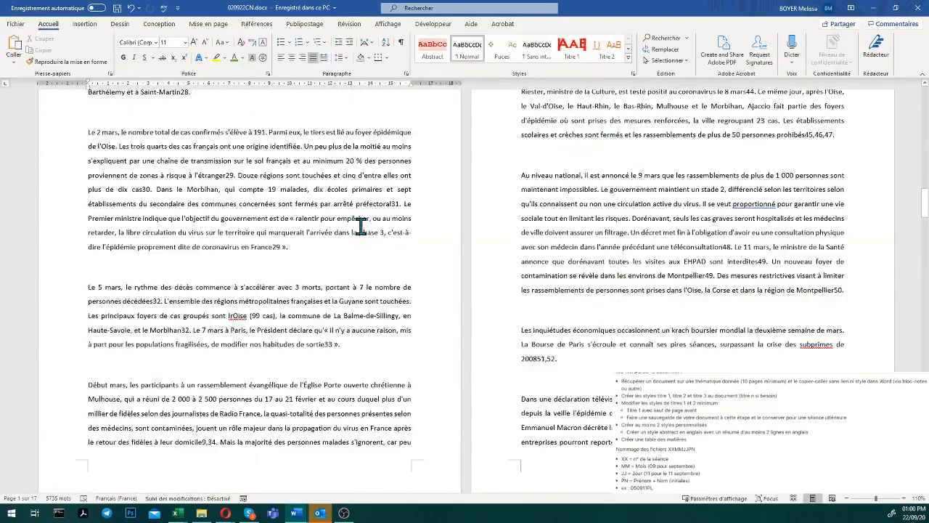
pyautogui.scroll(-20, 360, 226)
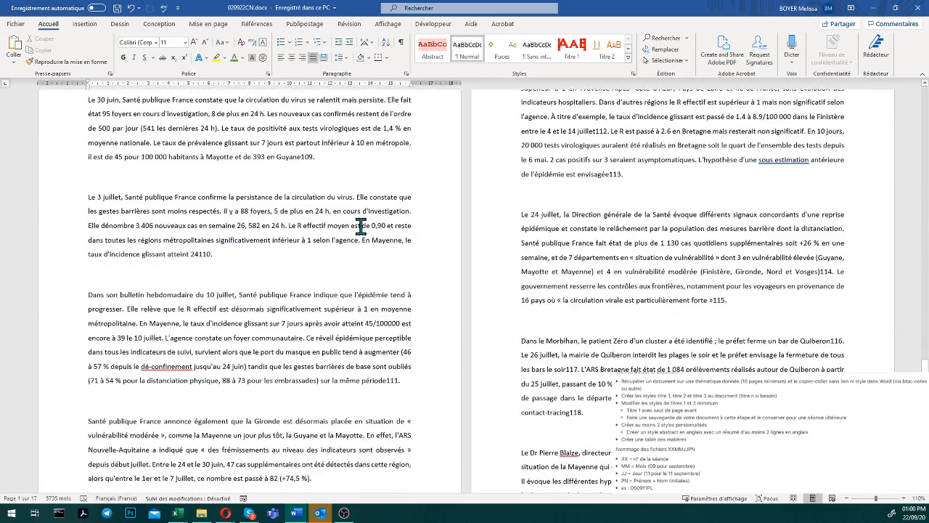
pyautogui.scroll(-1, 360, 226)
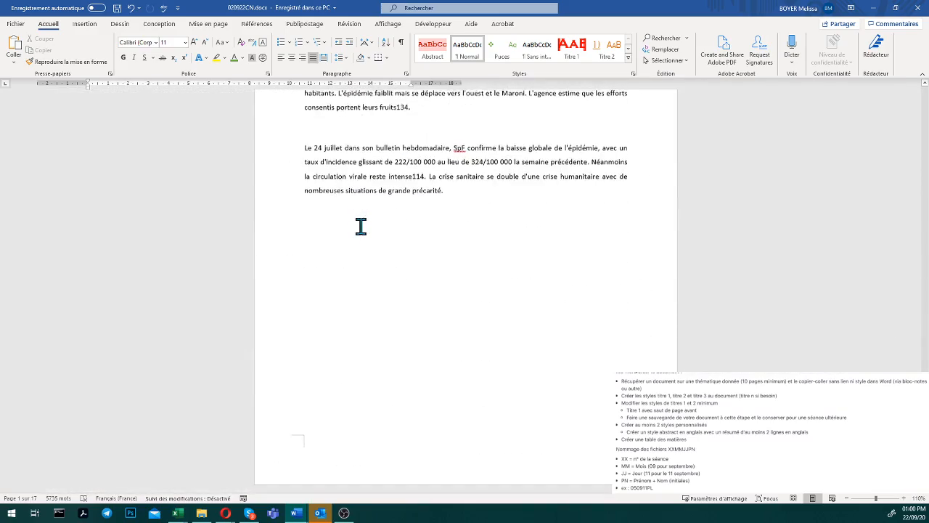
pyautogui.scroll(20, 360, 227)
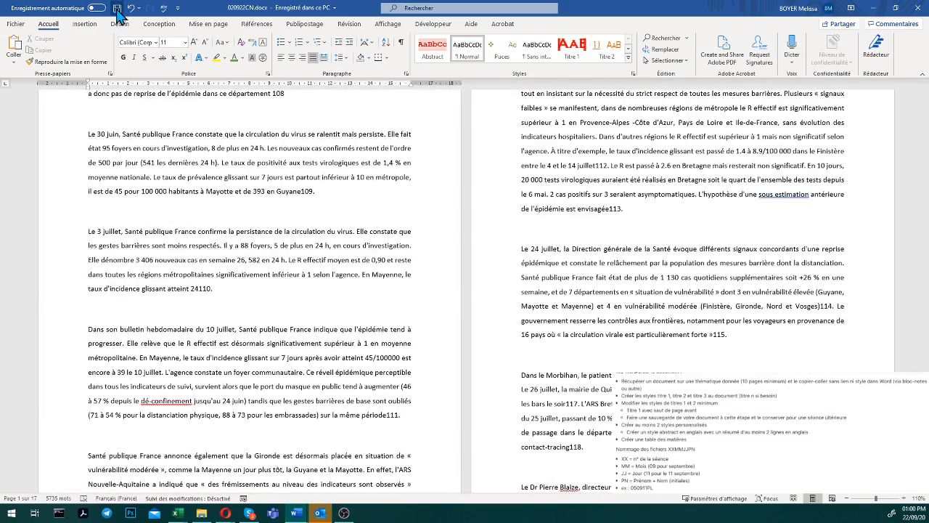
pyautogui.click(15, 24)
pyautogui.press('Escape')
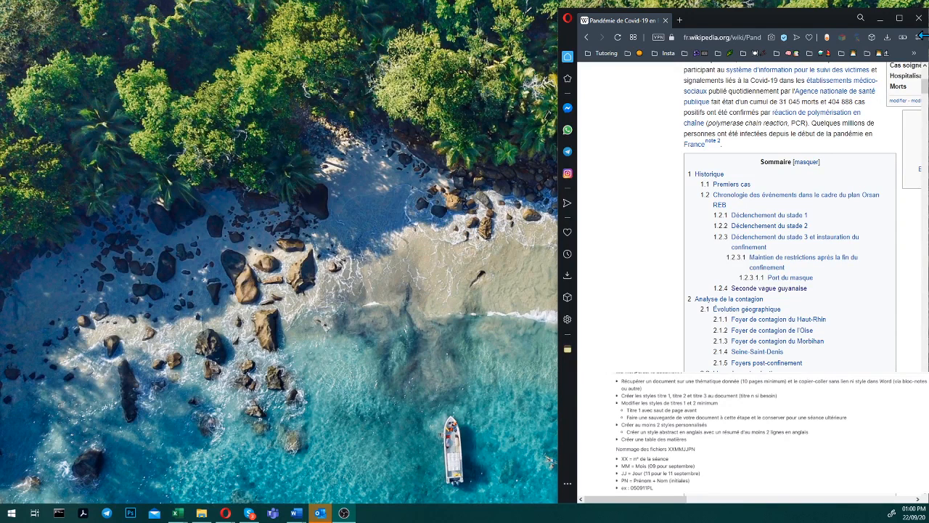
pyautogui.click(920, 18)
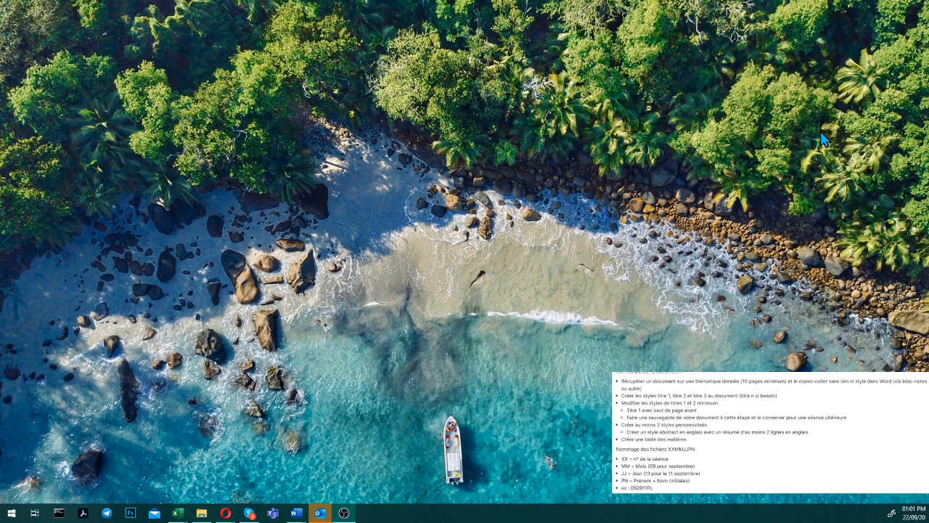